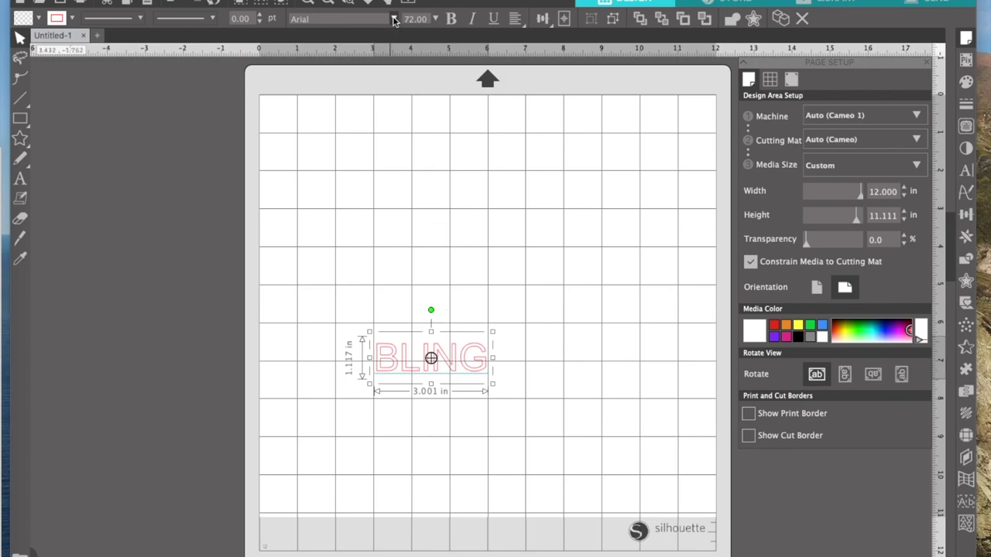
Change the font of the word BLING to Arial Black
left_click(394, 19)
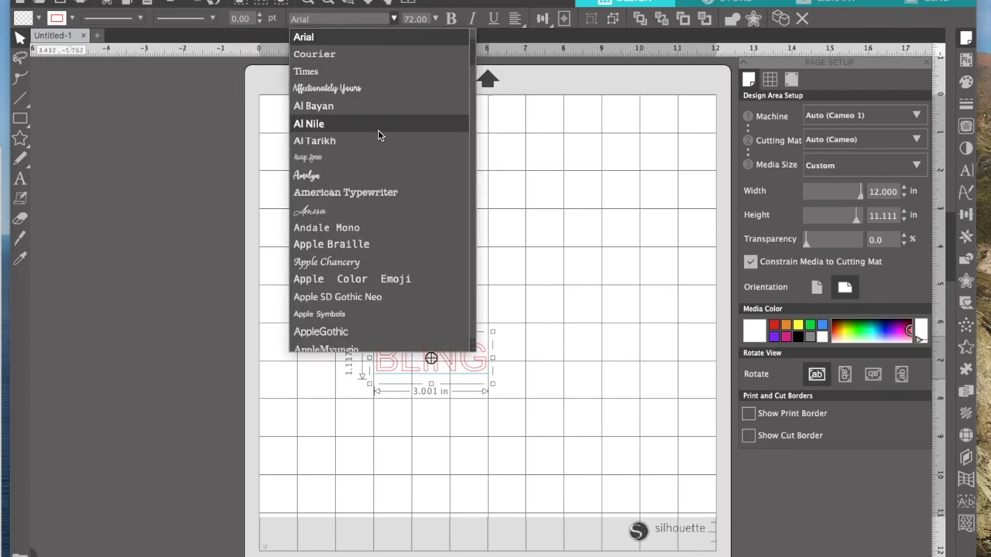
scroll(379, 135, "down", 1)
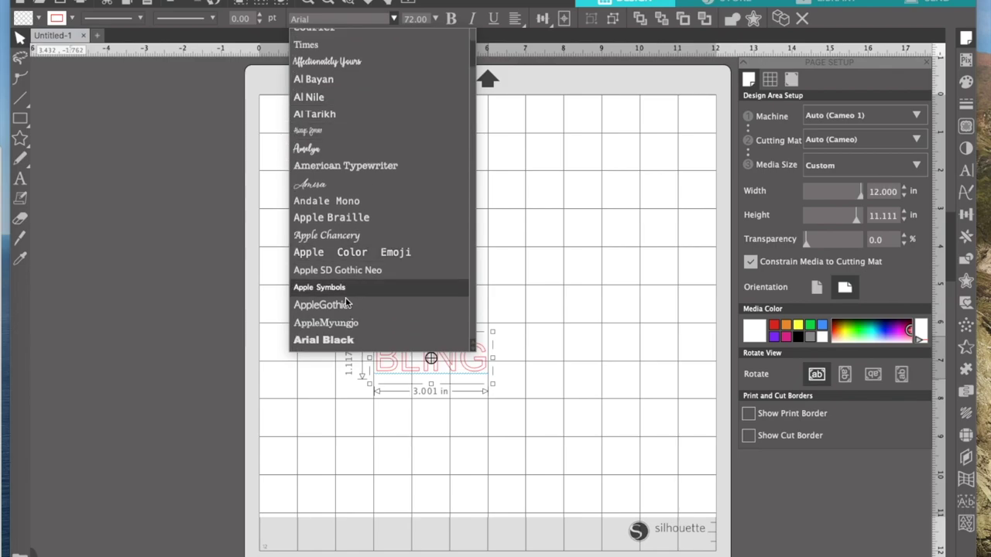
left_click(341, 345)
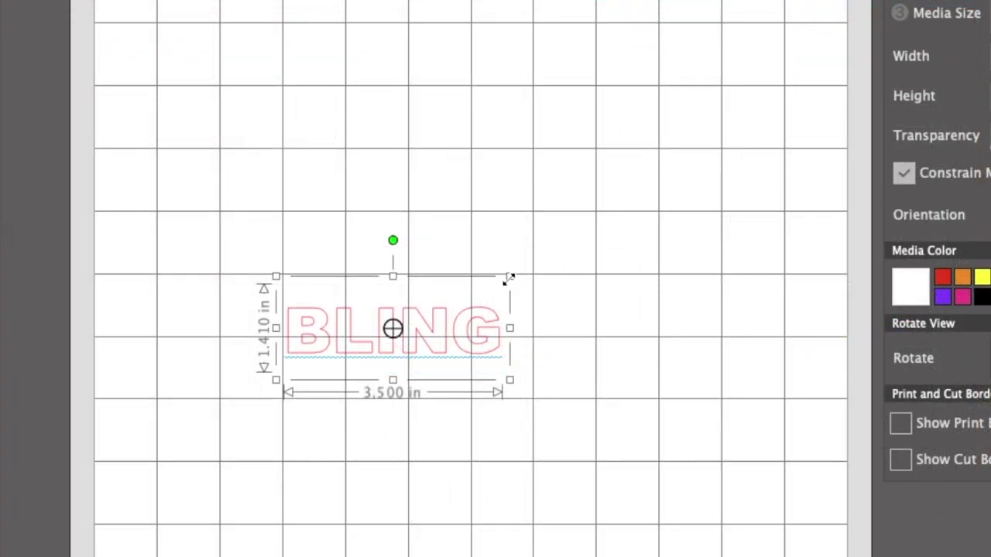
Enlarge and stretch the BLING text to about 8.7 in wide and 8 in high
left_click_drag(510, 279, 739, 11)
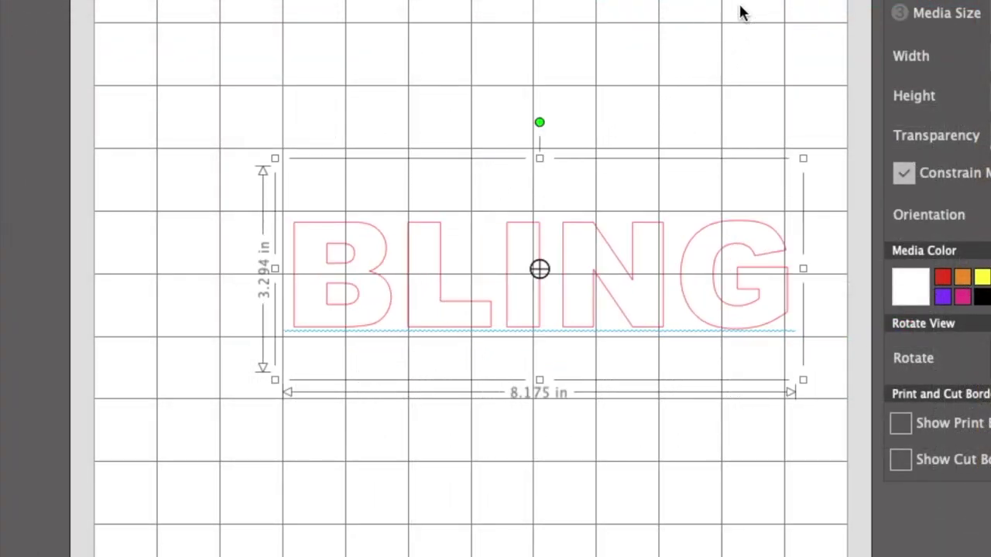
left_click(275, 379)
left_click_drag(275, 380, 240, 392)
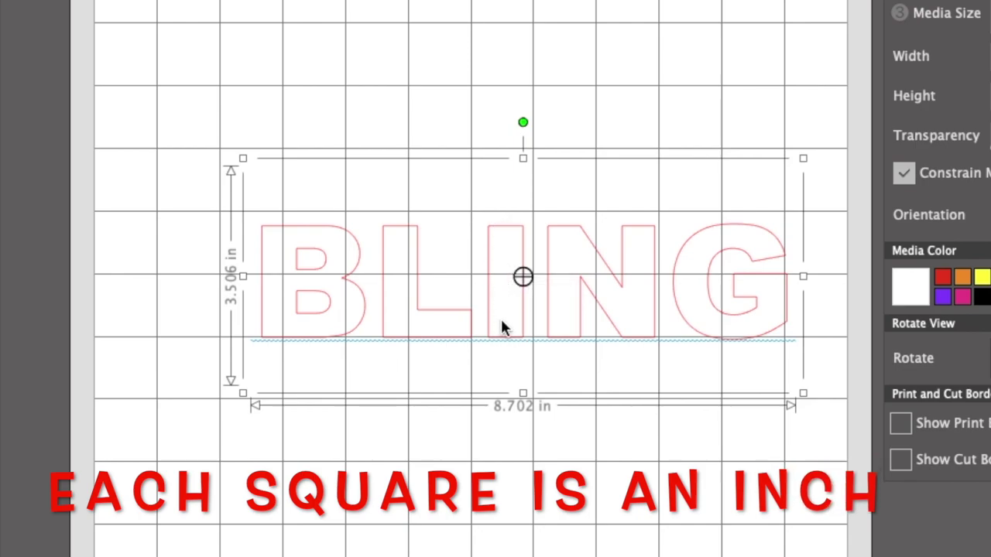
left_click_drag(523, 159, 540, 0)
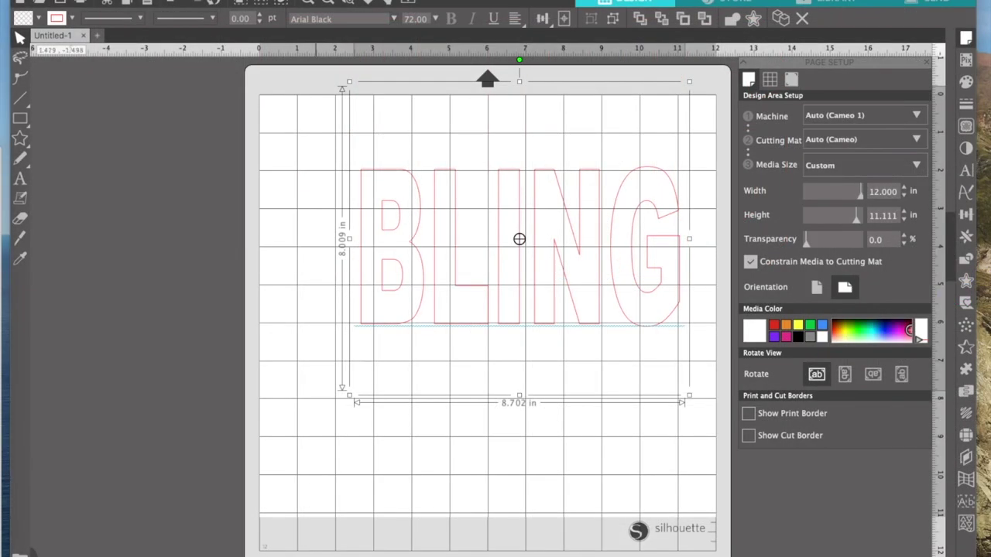
Ungroup the BLING text into separate letters and space them out to a total width of about 8.76 in
left_click(250, 0)
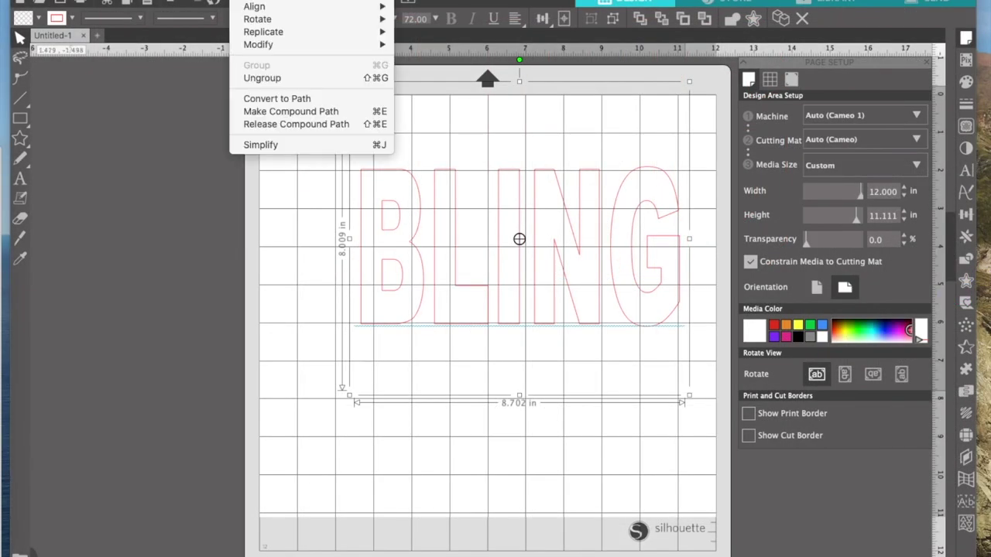
left_click(272, 77)
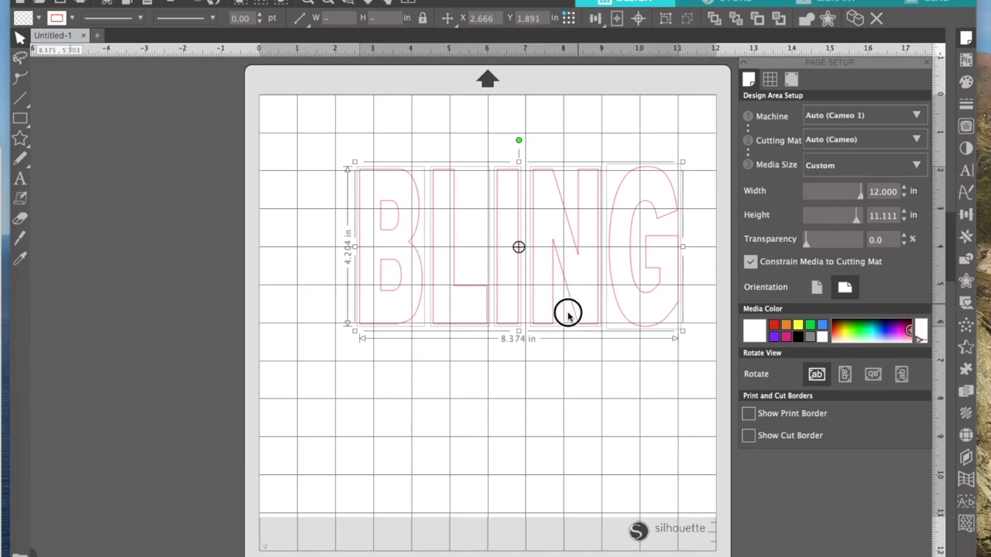
left_click_drag(578, 305, 544, 320)
left_click_drag(649, 262, 666, 260)
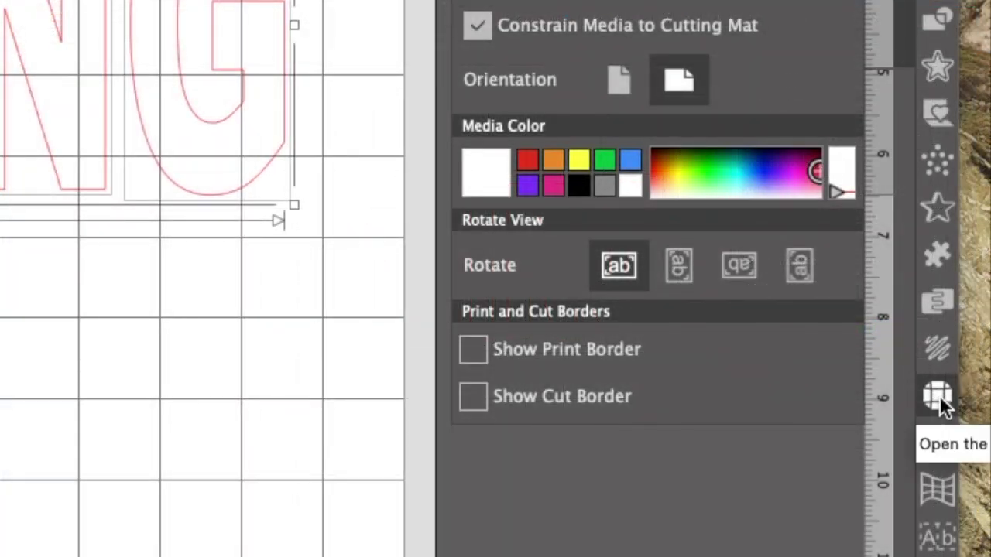
Try the Edge, Linear Fill and Radial Fill rhinestone effects on all letters at size 10ss, ending with Linear Fill
left_click(937, 396)
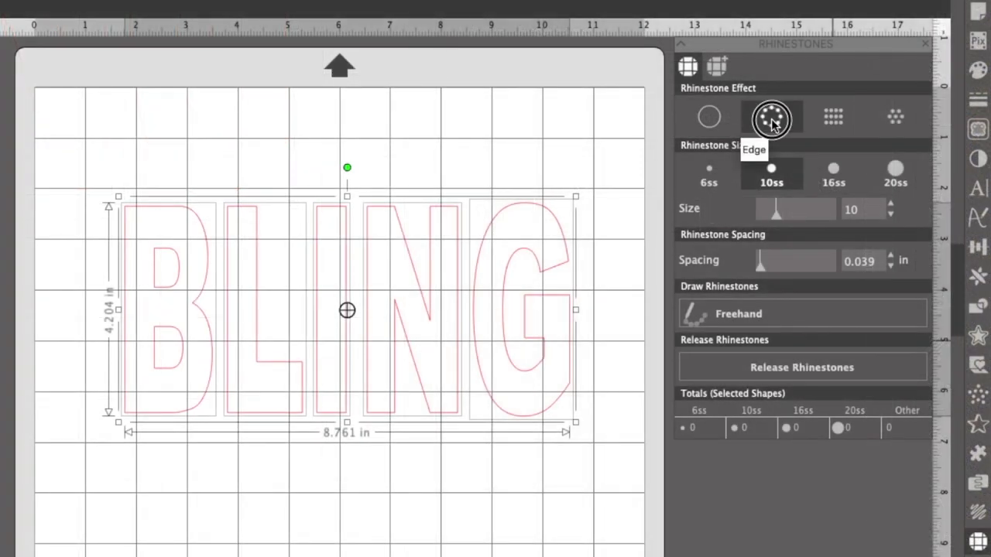
left_click(772, 118)
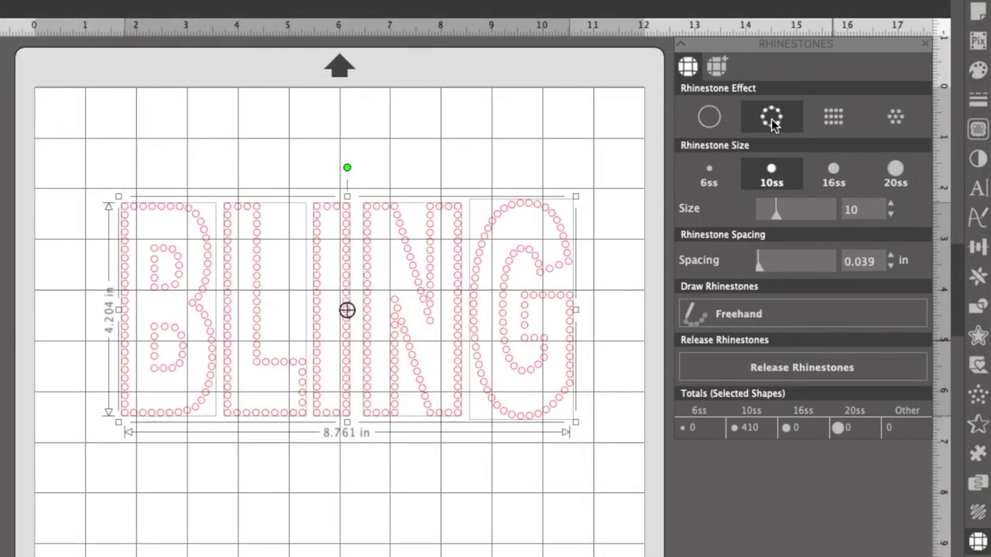
left_click(834, 117)
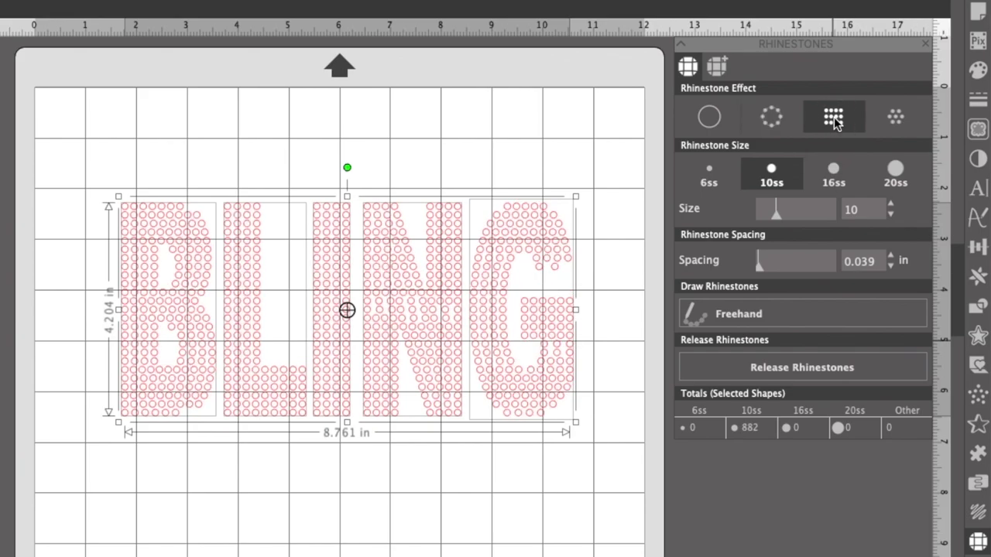
left_click(896, 119)
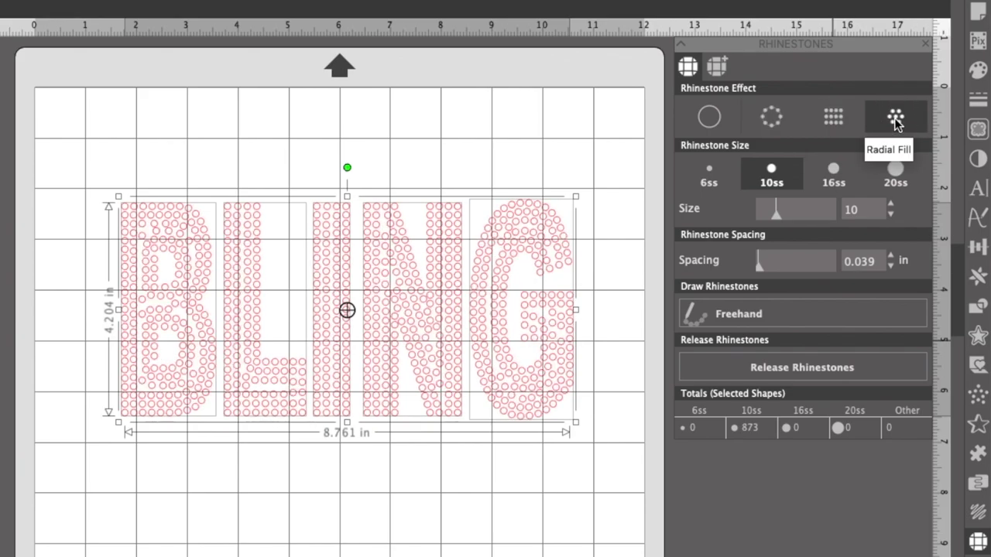
left_click(833, 116)
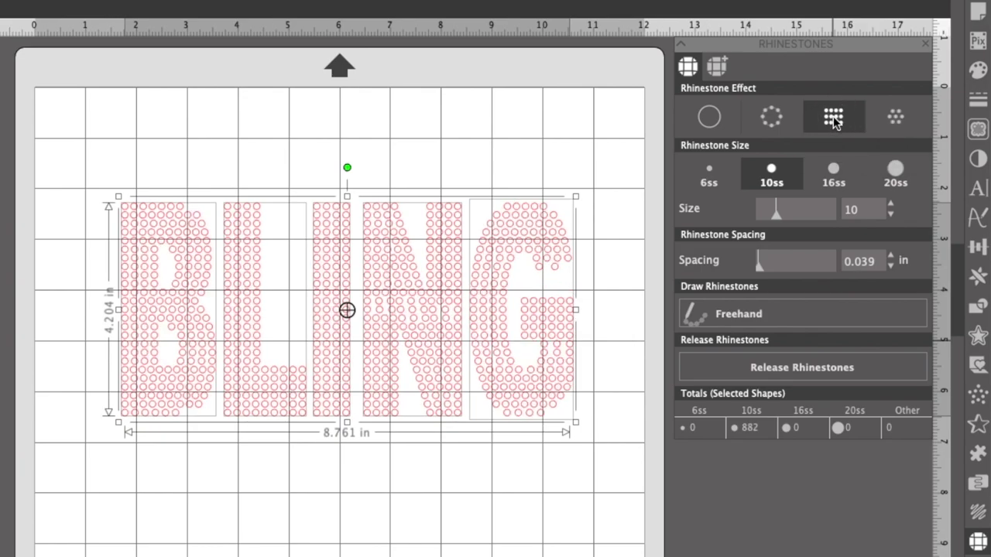
left_click(525, 497)
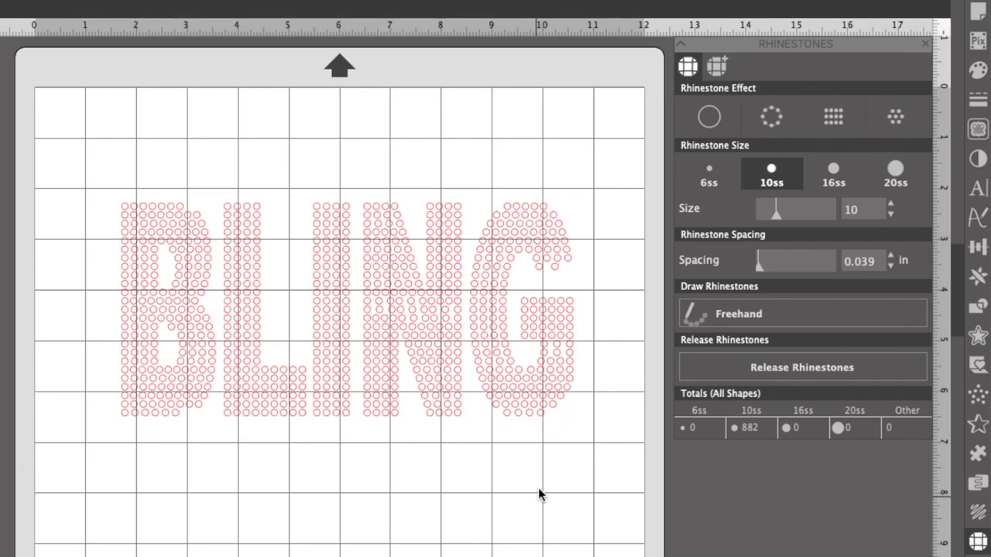
Apply the Radial Fill rhinestone effect to the letter G only
left_click(543, 396)
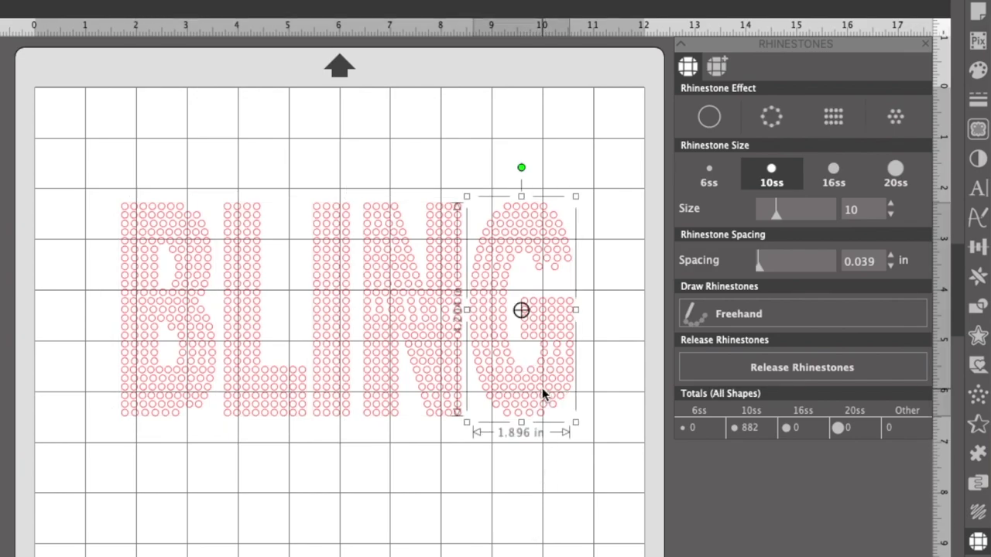
left_click(894, 118)
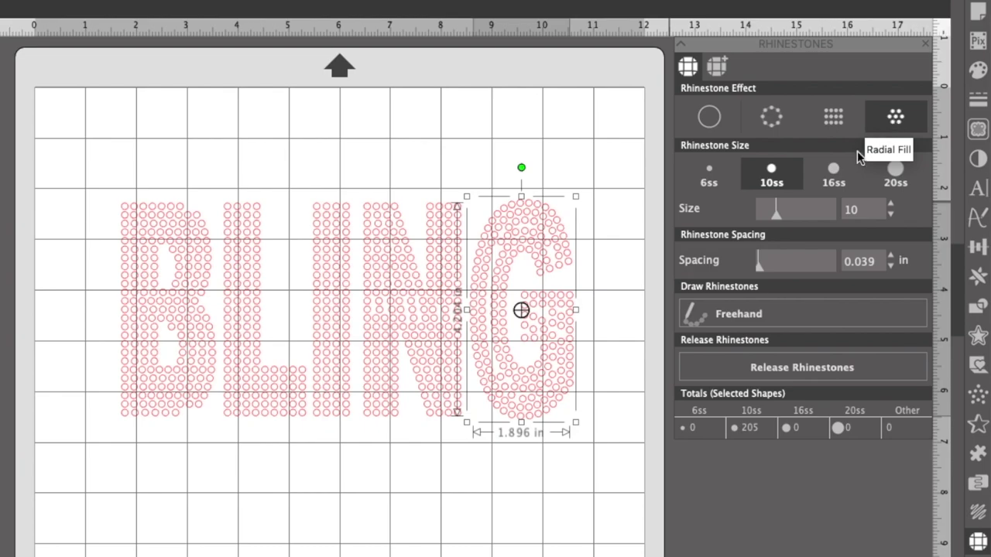
left_click(472, 542)
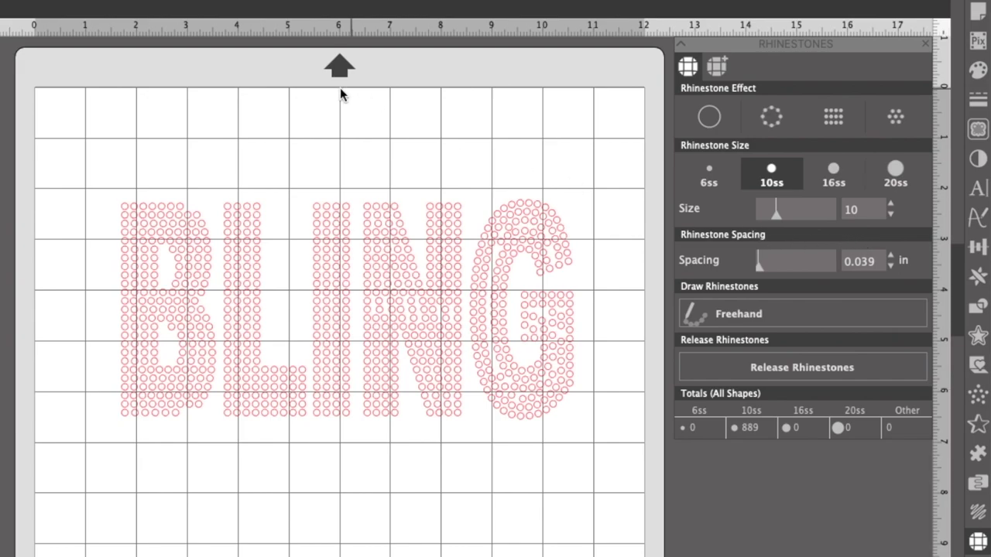
Set the rhinestone spacing of all the letters to 0.030 in
left_click_drag(89, 135, 627, 518)
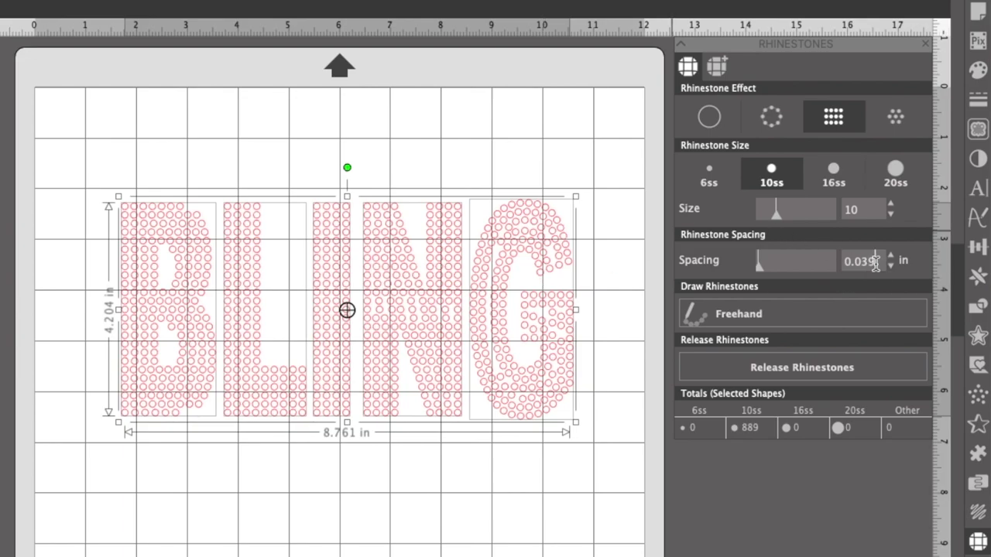
type("0")
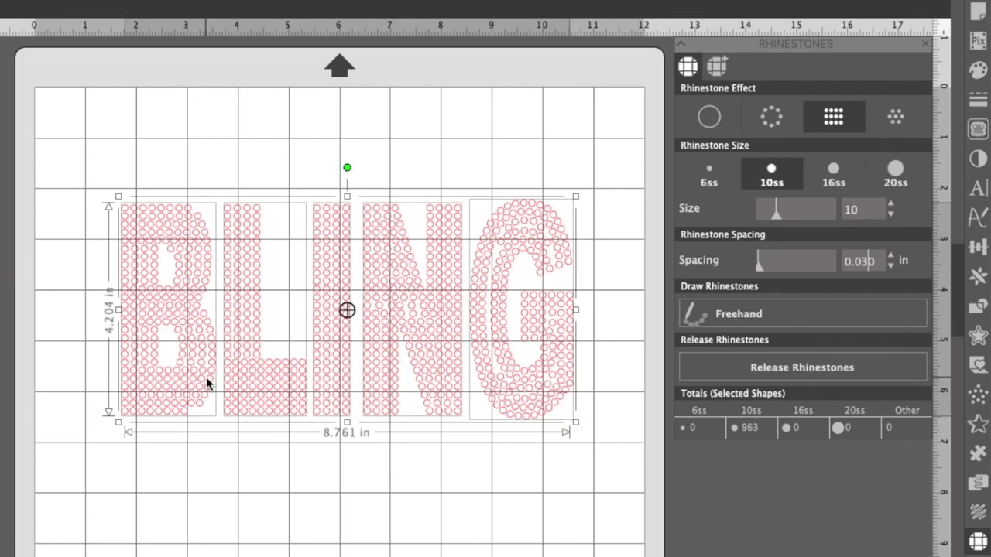
left_click(454, 506)
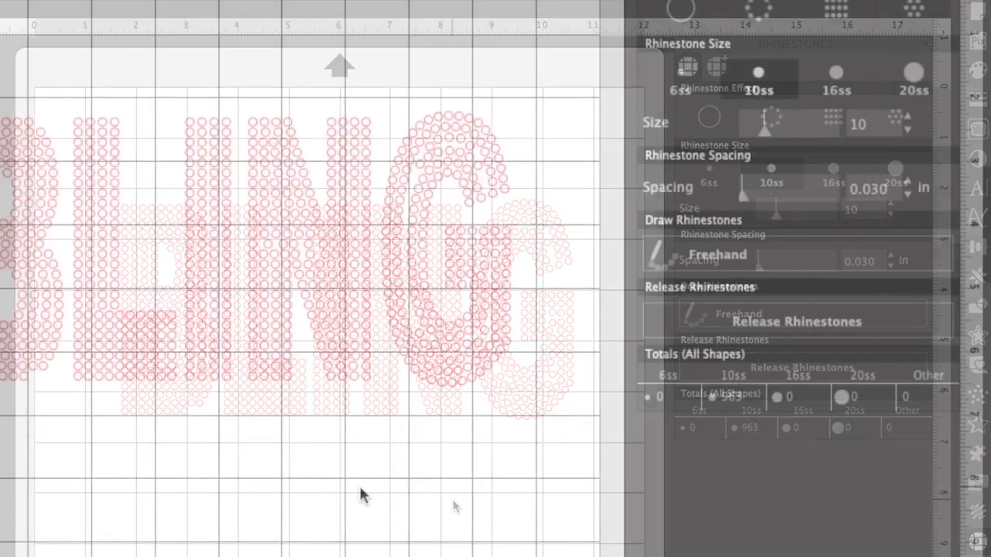
Widen the letter G to about 2.32 in and apply the Linear Fill rhinestone effect to it
left_click(428, 349)
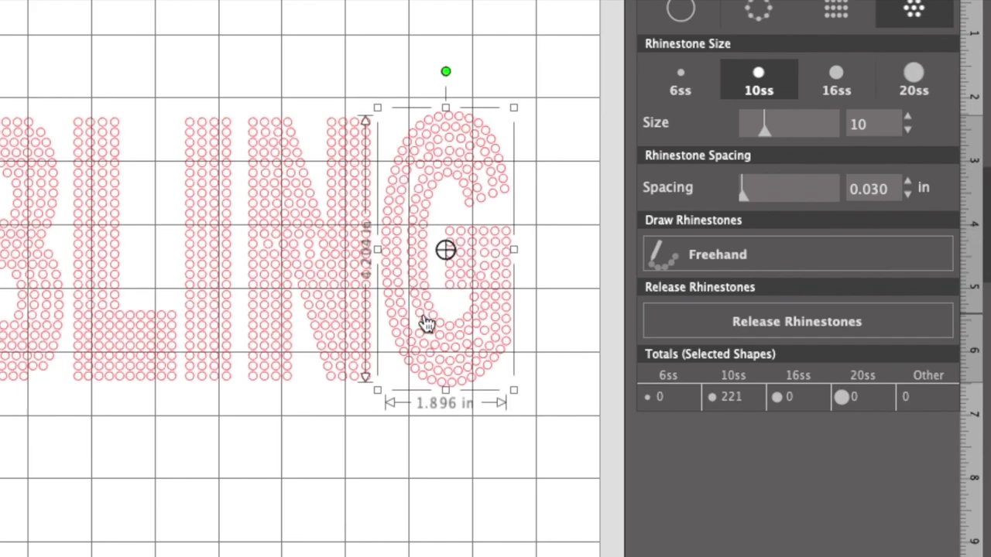
left_click(517, 250)
left_click_drag(517, 250, 544, 244)
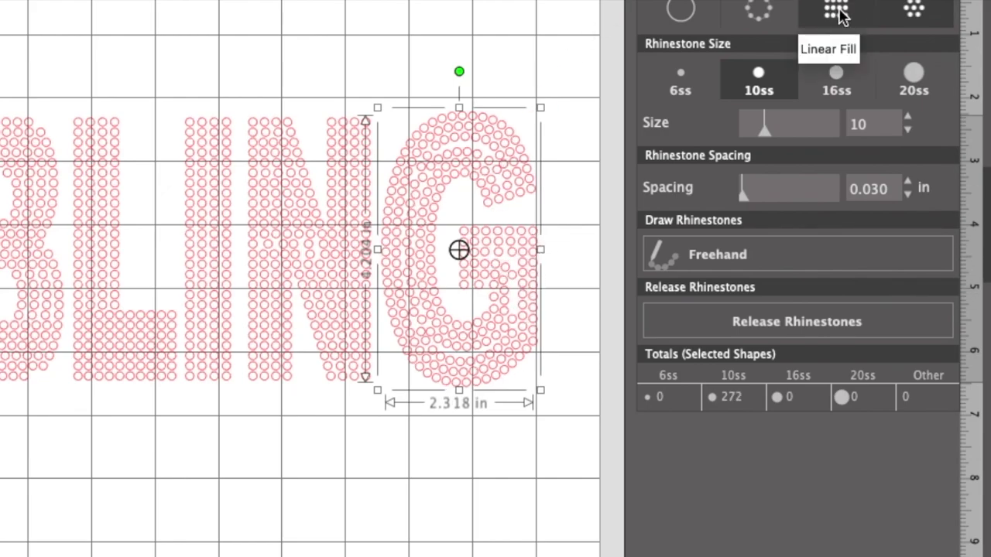
left_click(841, 15)
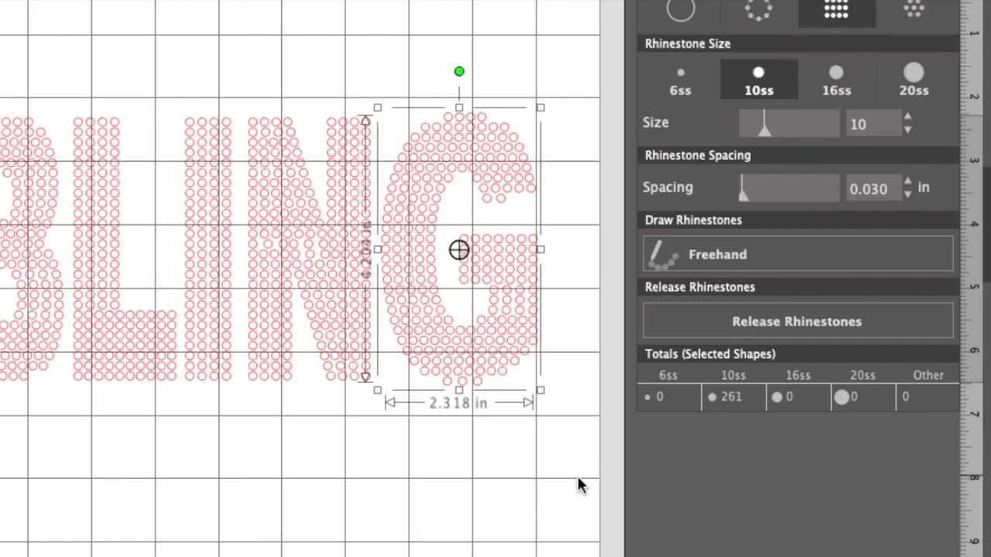
left_click(514, 505)
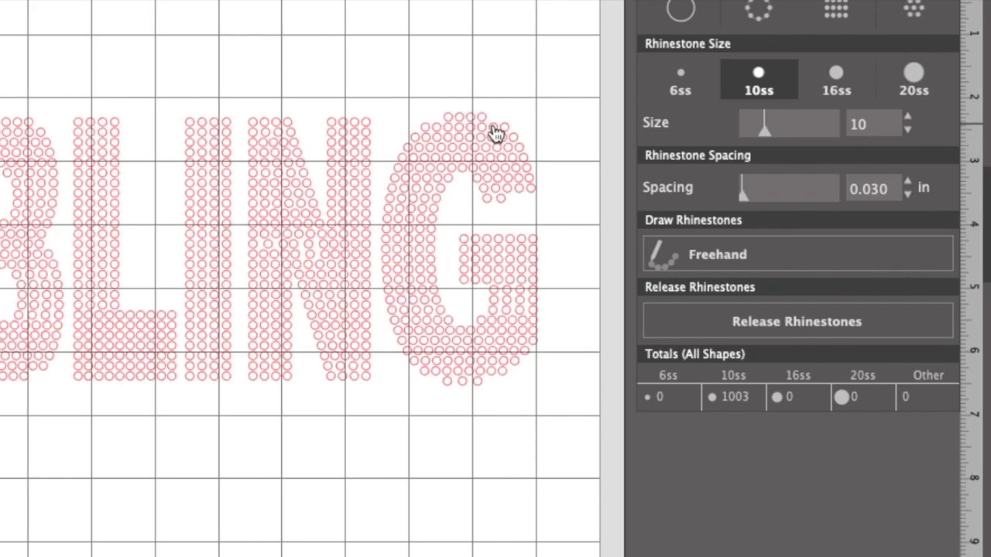
Try Radial Fill on the widened G, then return it to Linear Fill
left_click(506, 171)
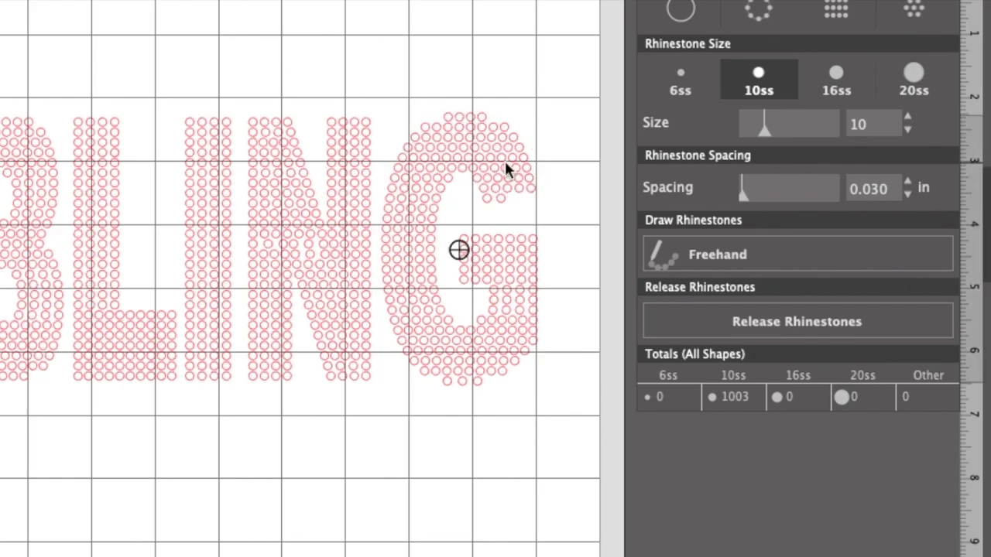
left_click(914, 9)
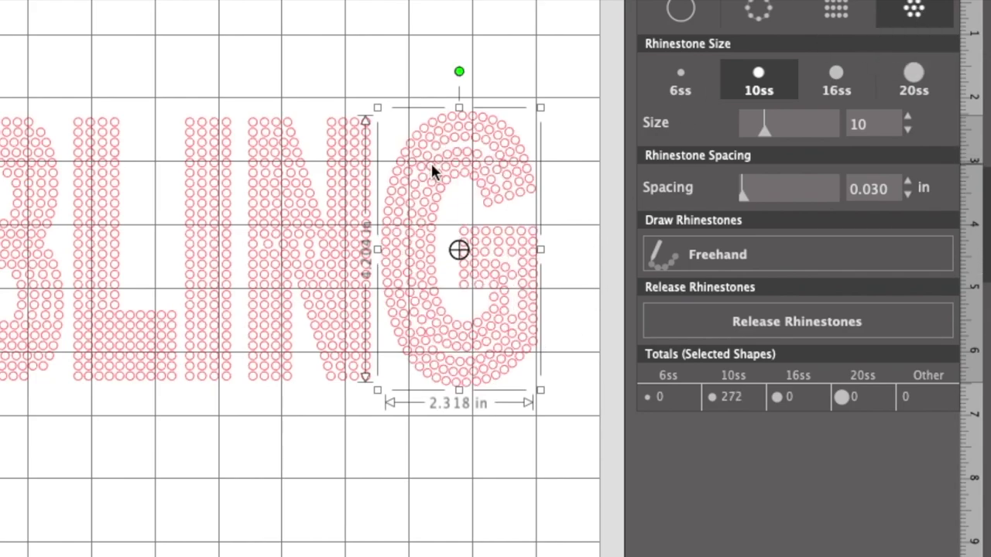
left_click(836, 11)
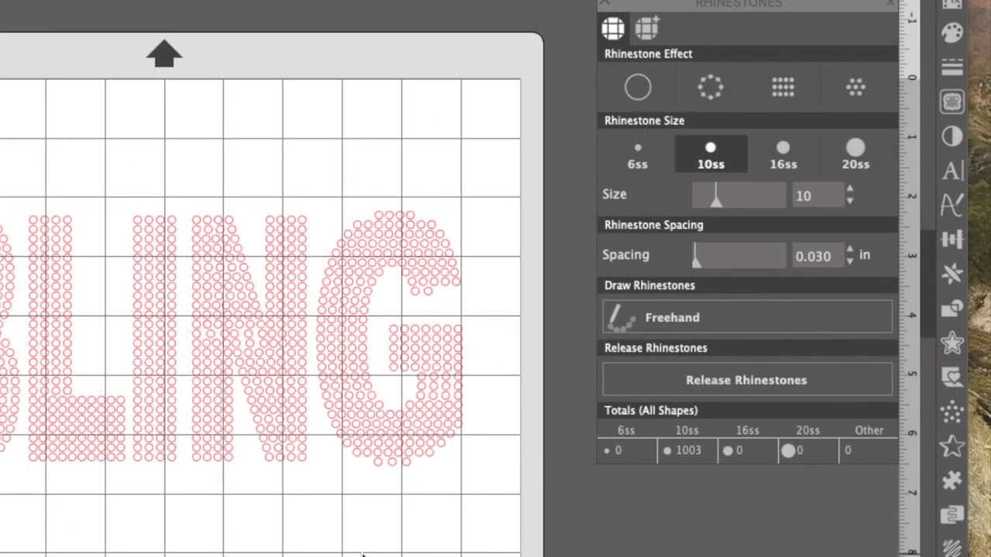
Fill the rhinestones of all the letters with the recently used purple, hex 721CF8
scroll(363, 555, "up", 3)
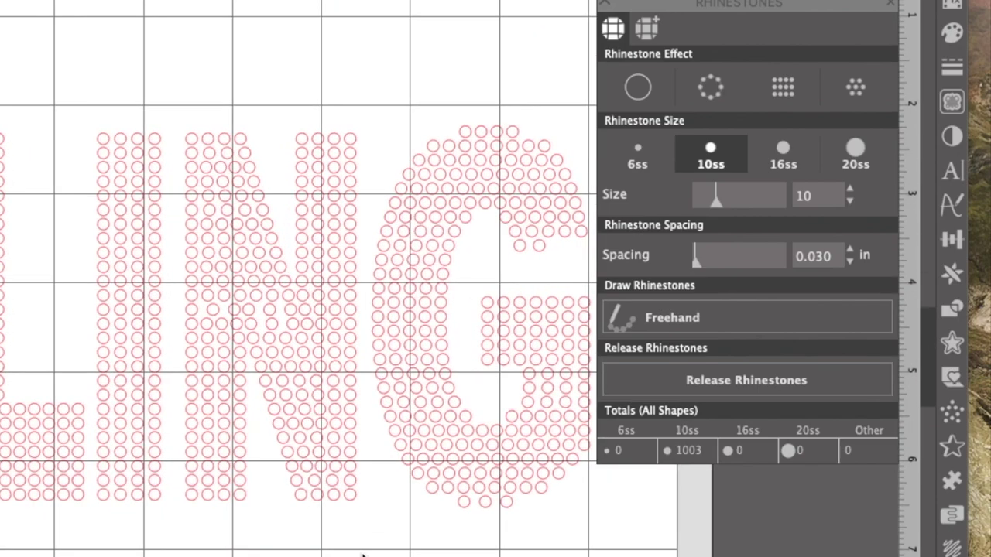
scroll(336, 279, "right", 3)
scroll(337, 278, "up", 1)
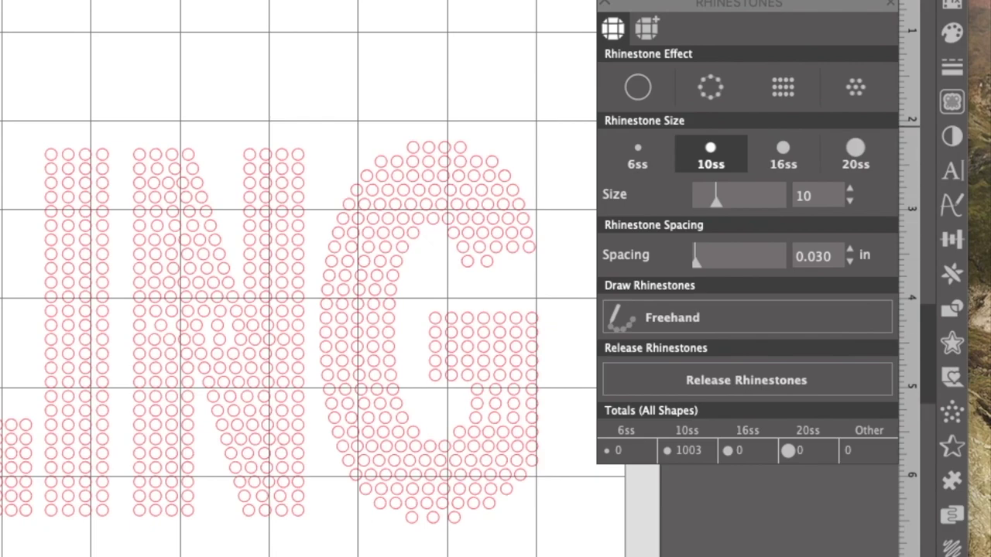
left_click_drag(2, 77, 553, 547)
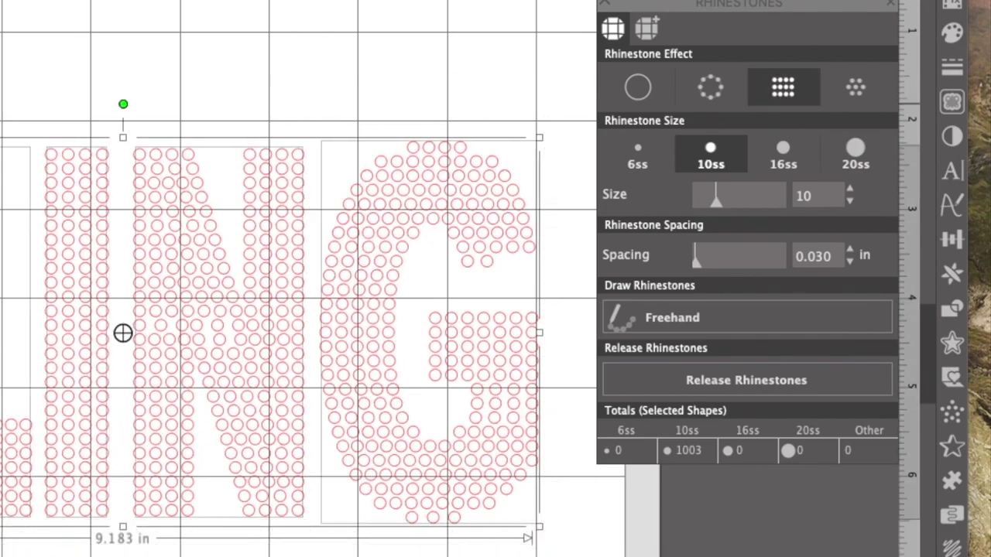
left_click(954, 34)
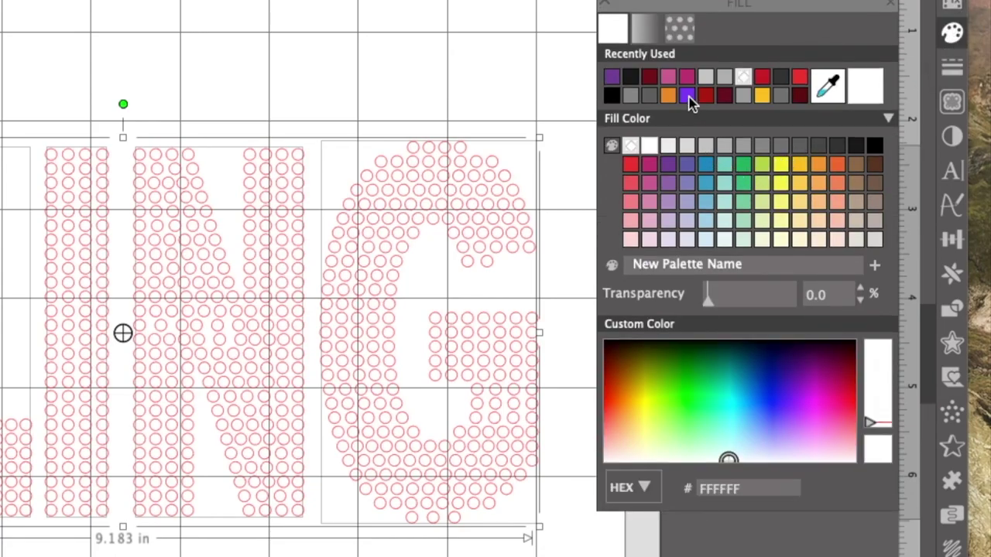
left_click(687, 96)
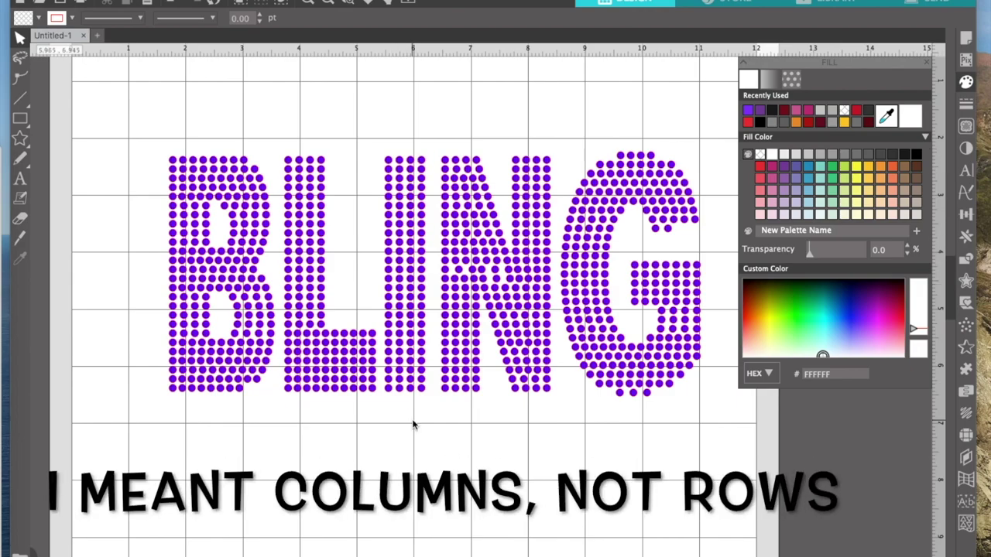
Release the rhinestones of the letter I into individual stones
key("super+plus")
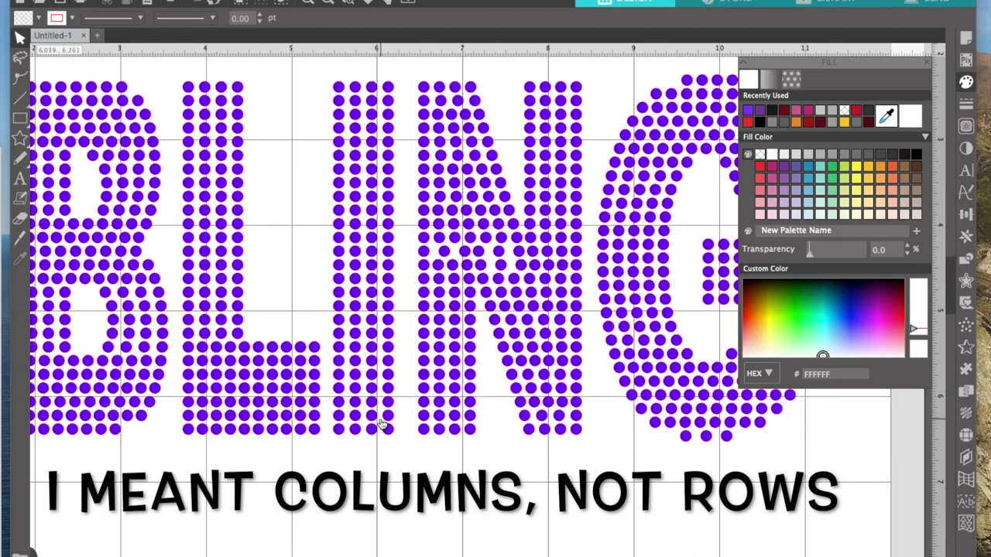
left_click(386, 430)
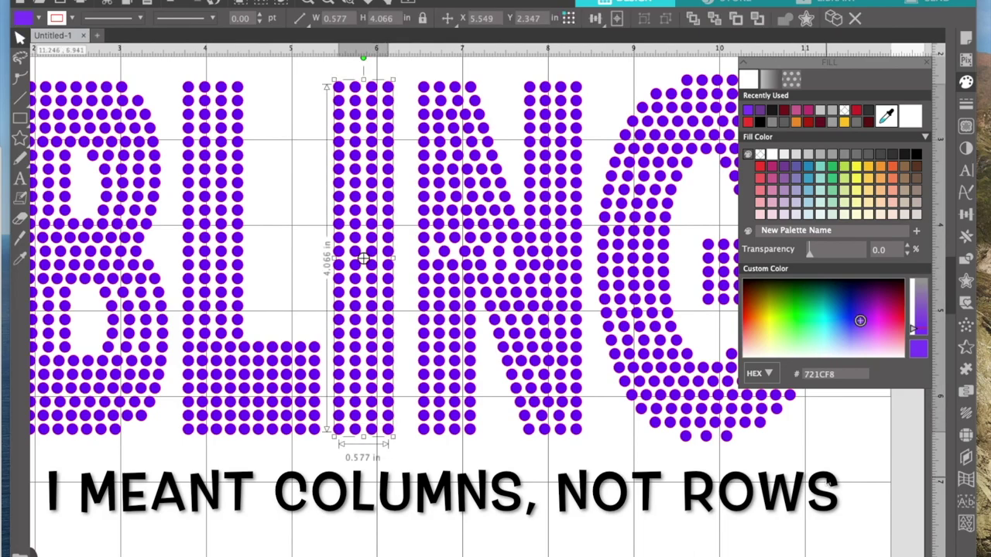
left_click(966, 436)
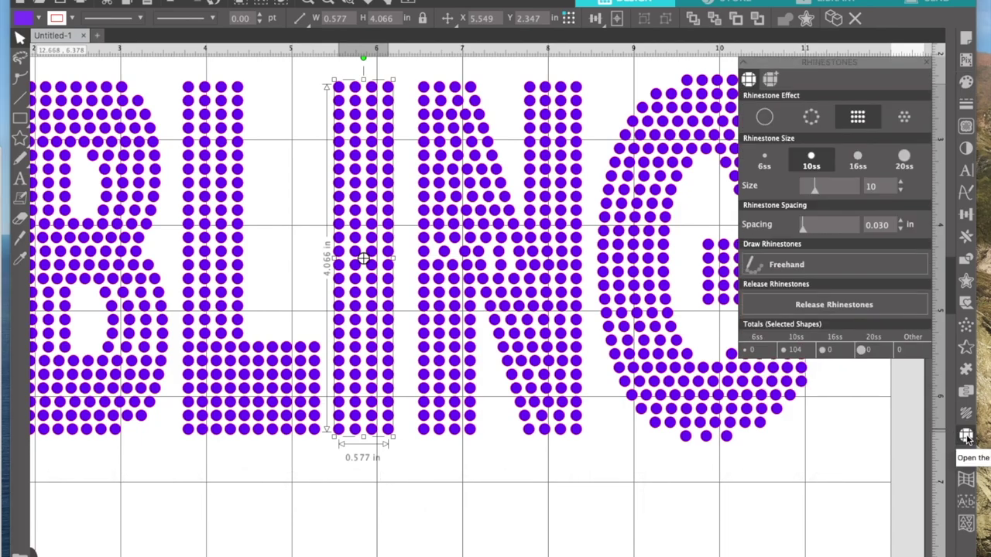
left_click(835, 306)
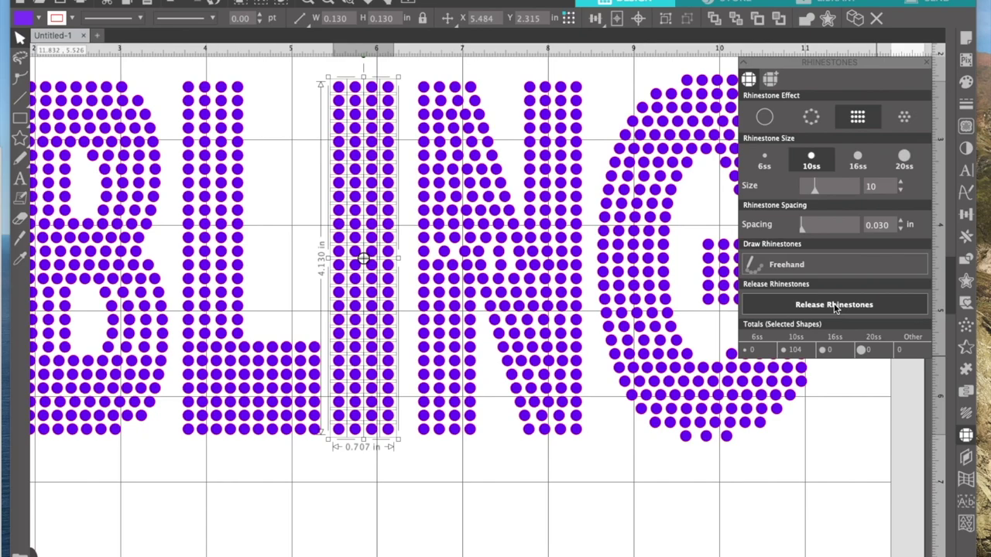
left_click(434, 489)
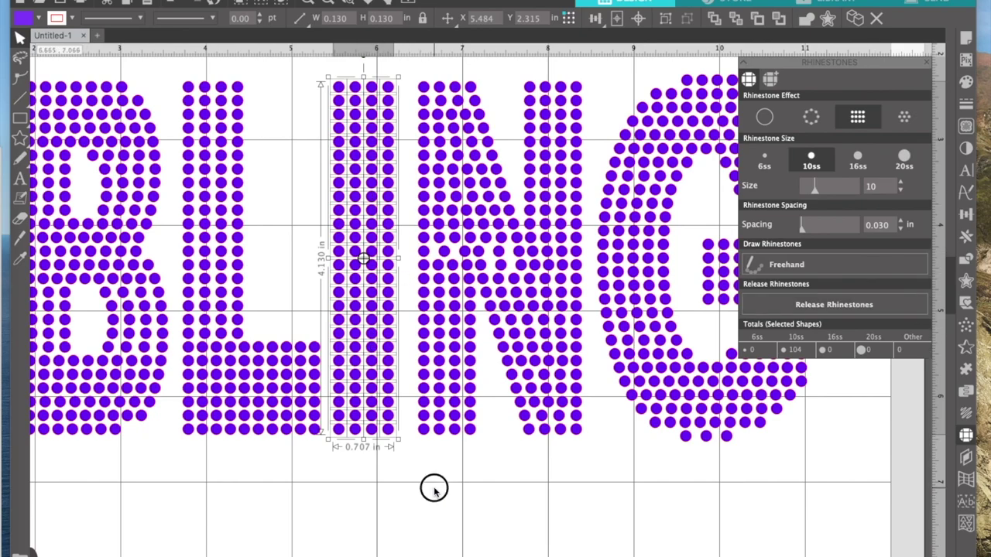
scroll(434, 491, "up", 2)
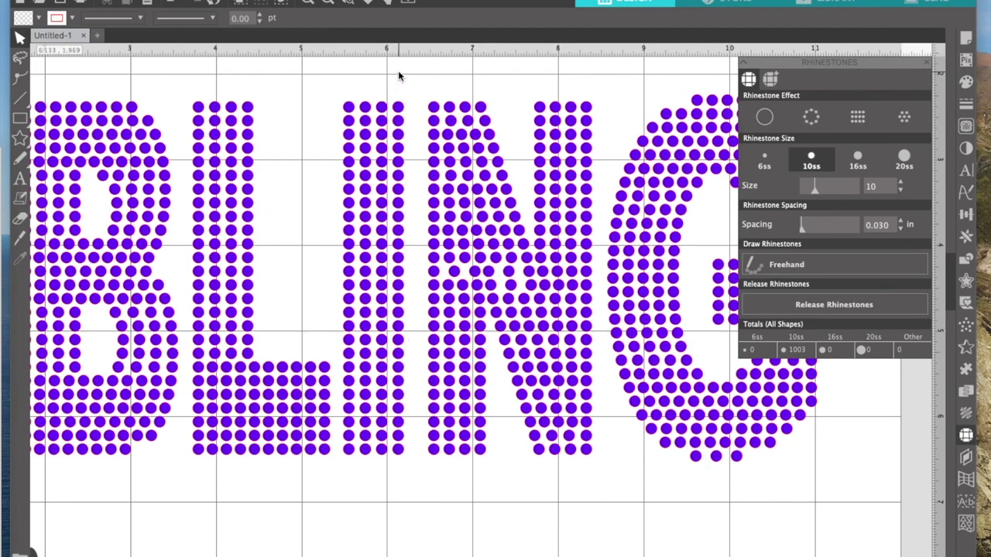
Nudge the letter I's rightmost column slightly left and its two leftmost columns right to X 5.507 in
left_click_drag(392, 81, 417, 466)
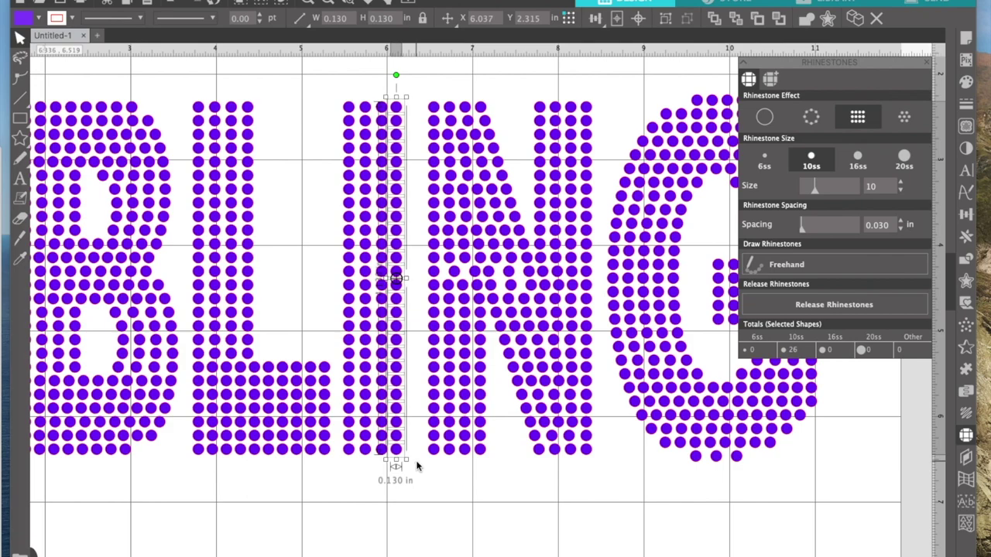
left_click(405, 522)
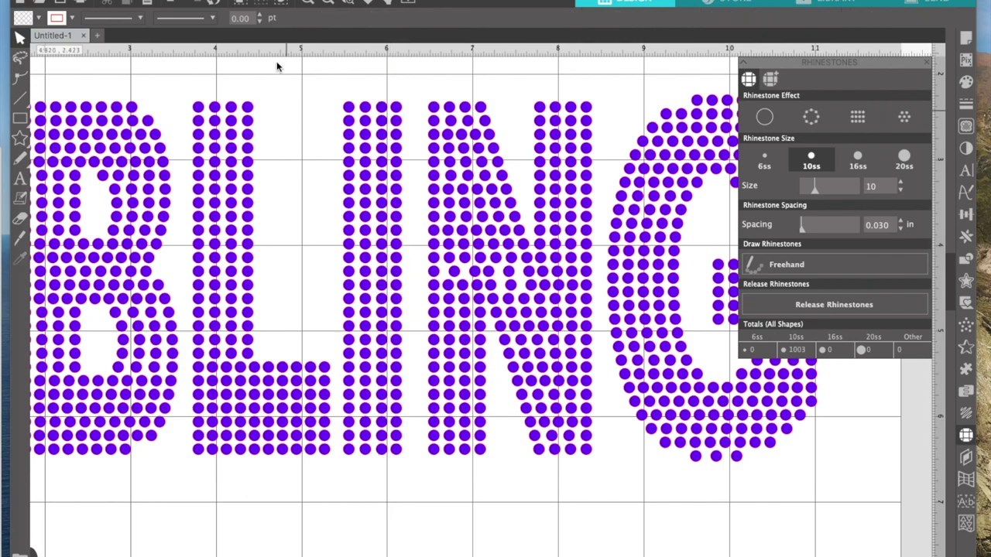
left_click_drag(352, 89, 376, 306)
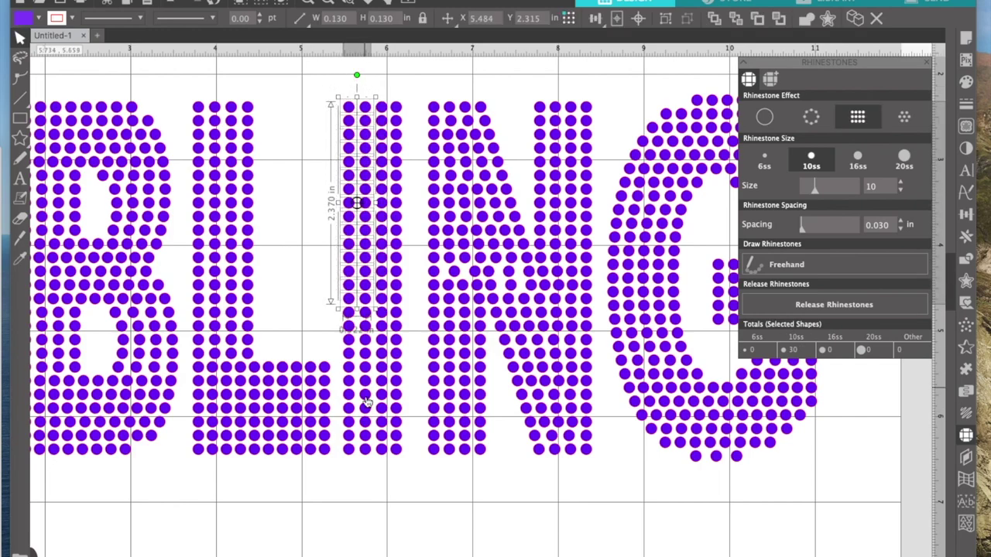
left_click(318, 93)
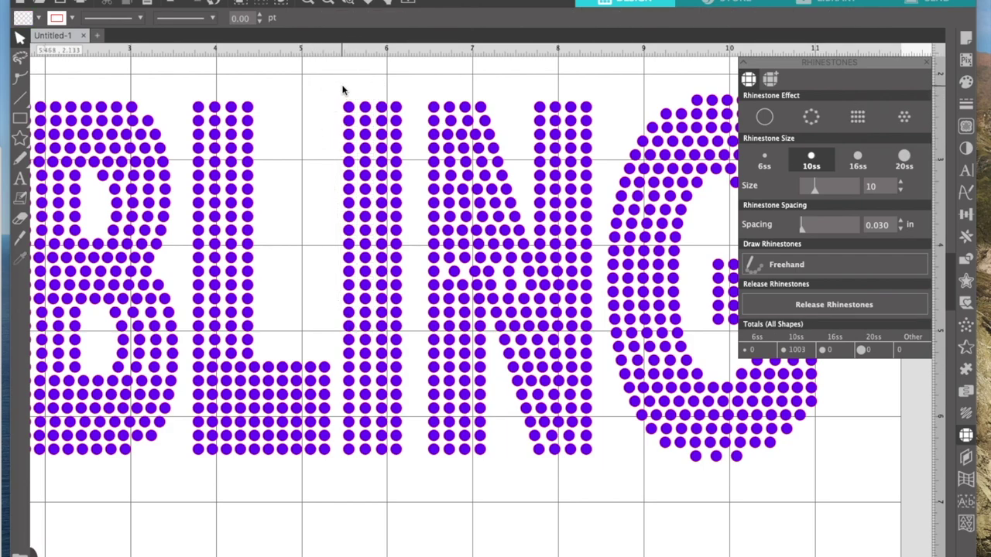
left_click_drag(332, 96, 373, 477)
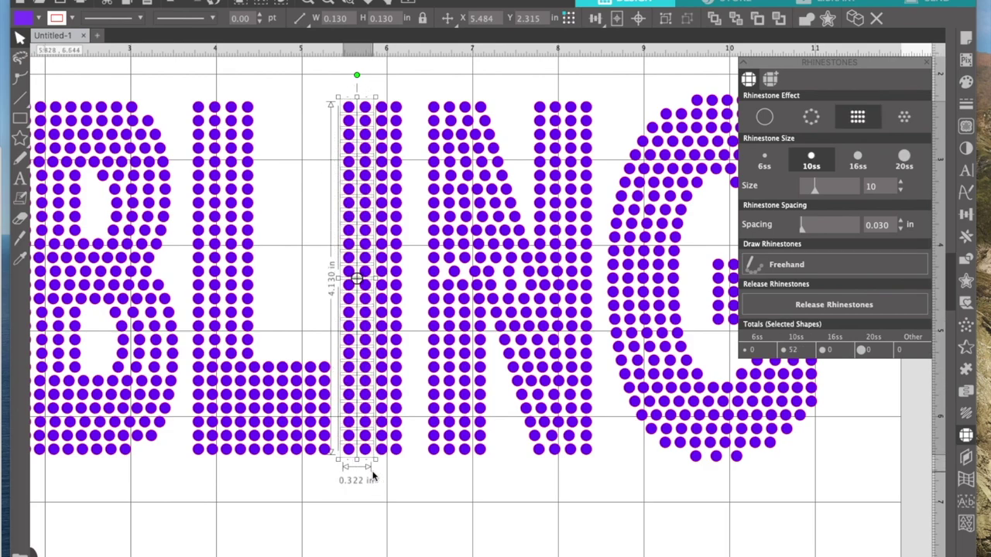
key("Right")
key("Right")
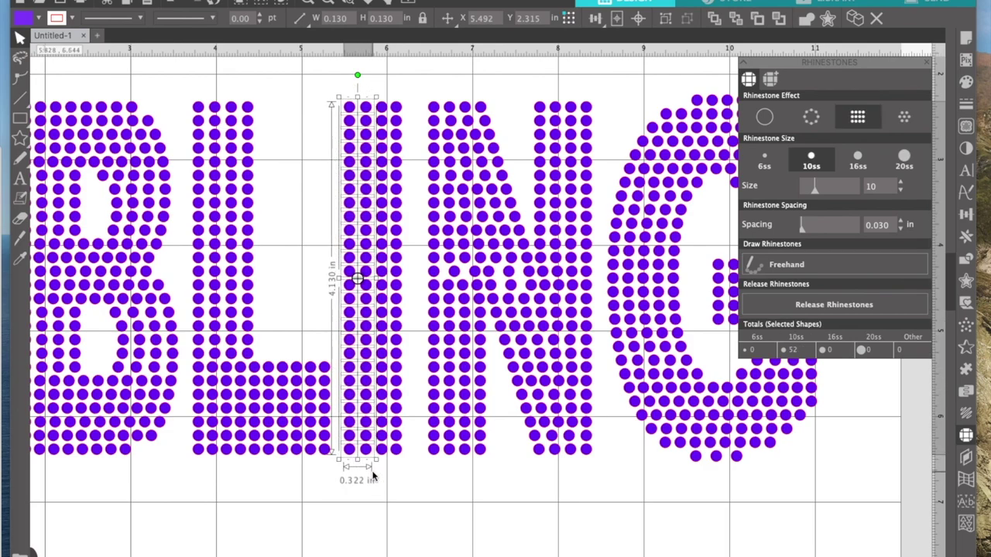
key("Right")
key("Right")
left_click(313, 188)
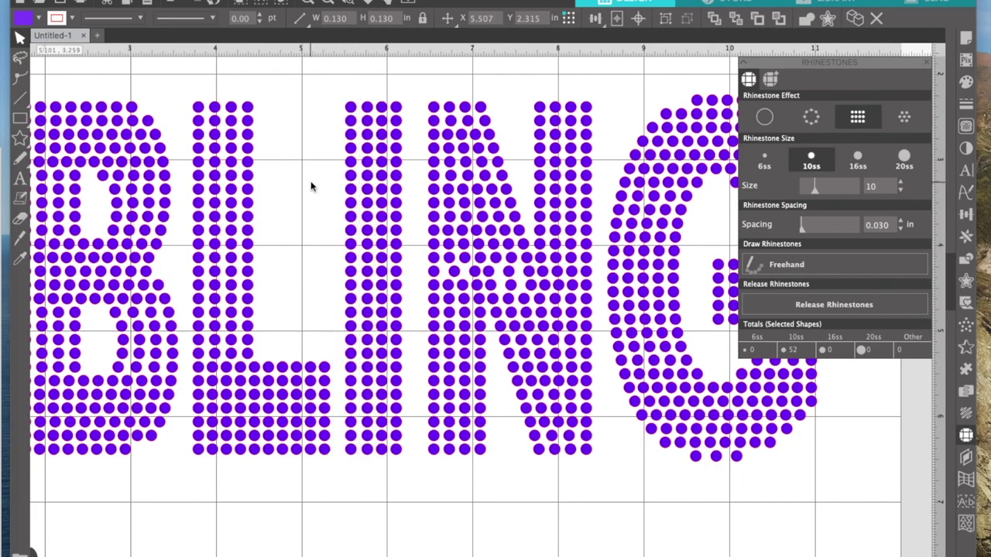
Nudge only the leftmost column of the letter I right to X 5.531 in to even out the column gaps
left_click_drag(338, 84, 354, 416)
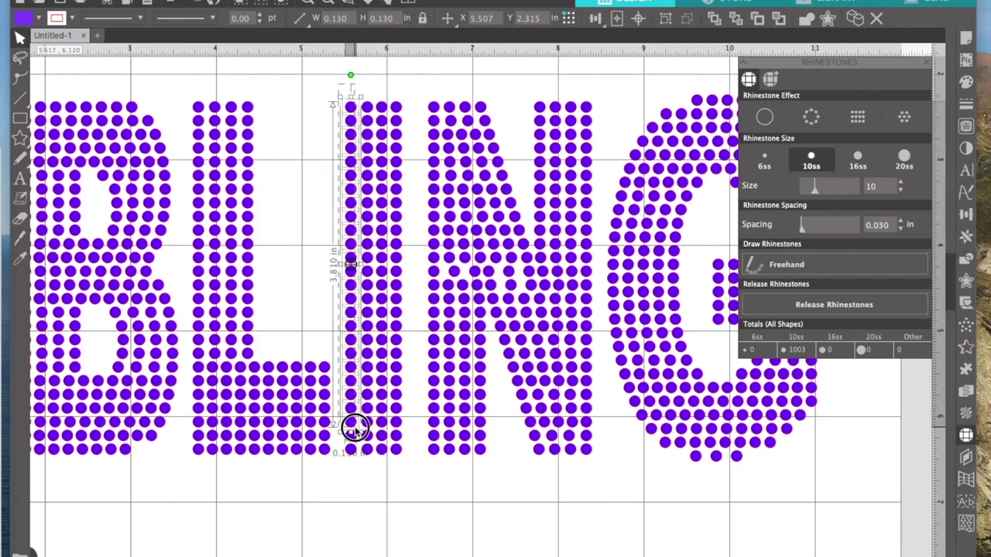
key("Right")
key("Right")
key("Right")
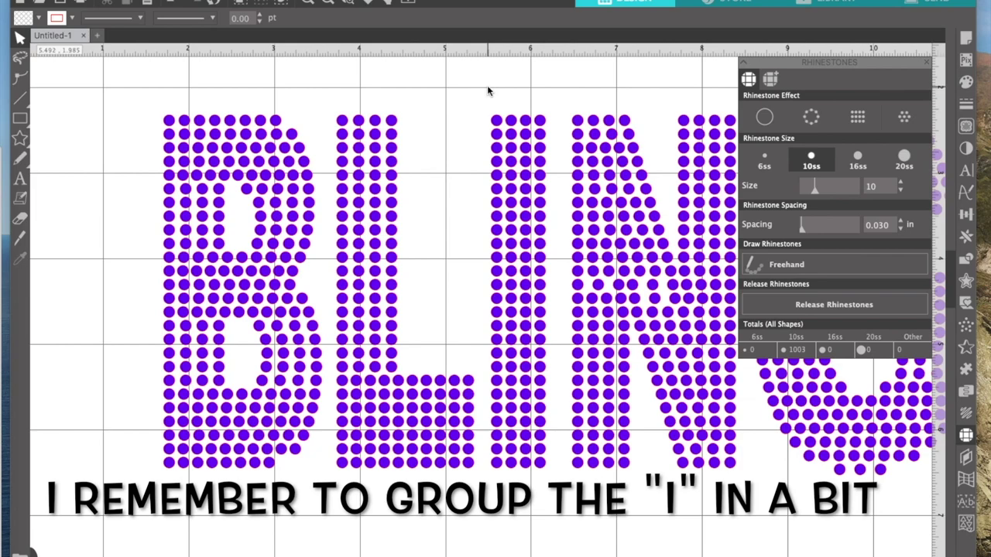
Group all the individual rhinestones of the letter I
left_click_drag(487, 85, 548, 514)
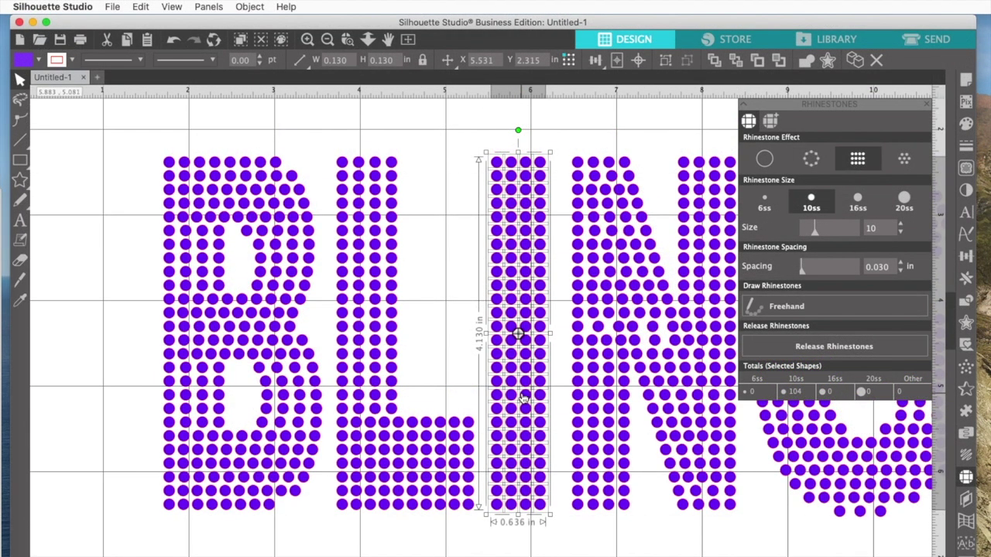
left_click(248, 7)
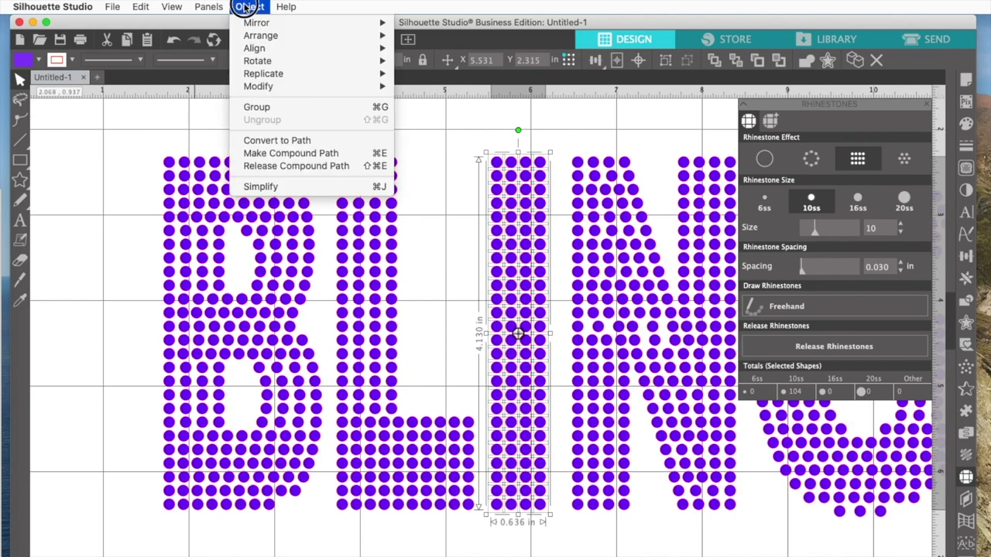
left_click(259, 107)
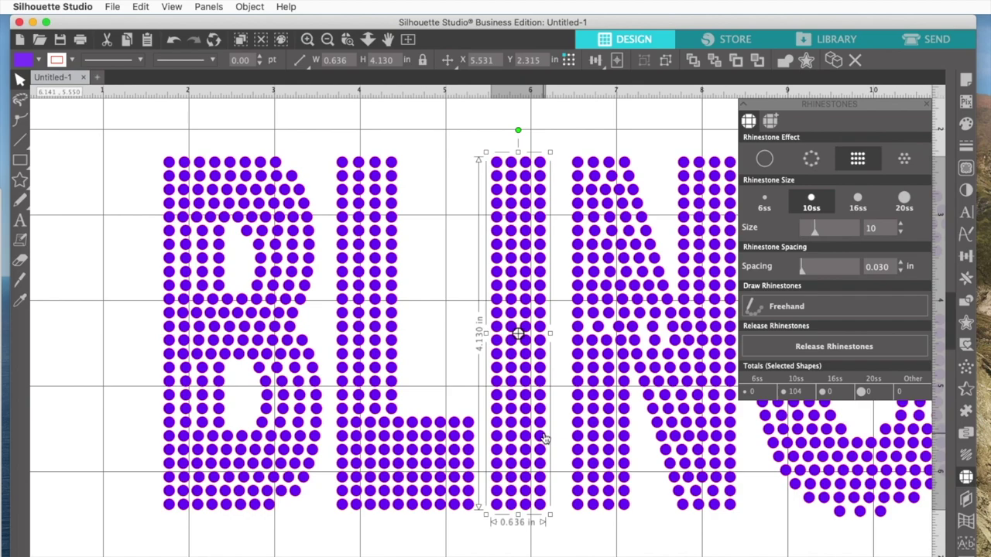
left_click(508, 556)
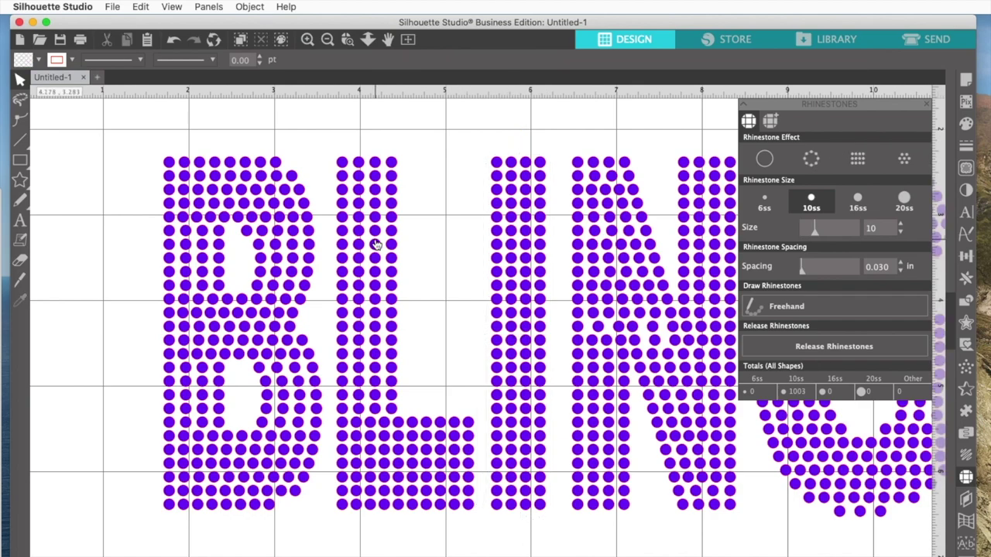
Release the rhinestones of the letter L into individual stones
left_click(360, 165)
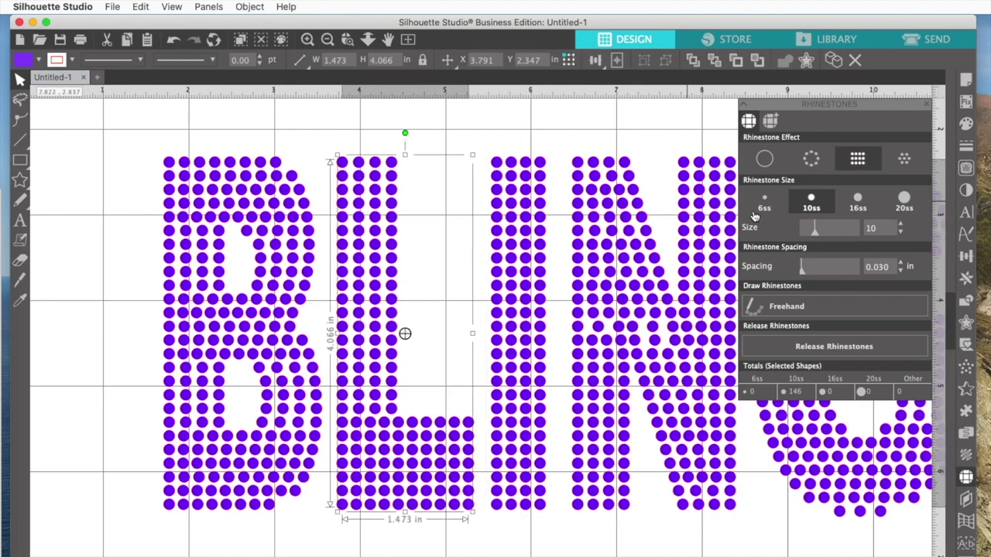
left_click(839, 348)
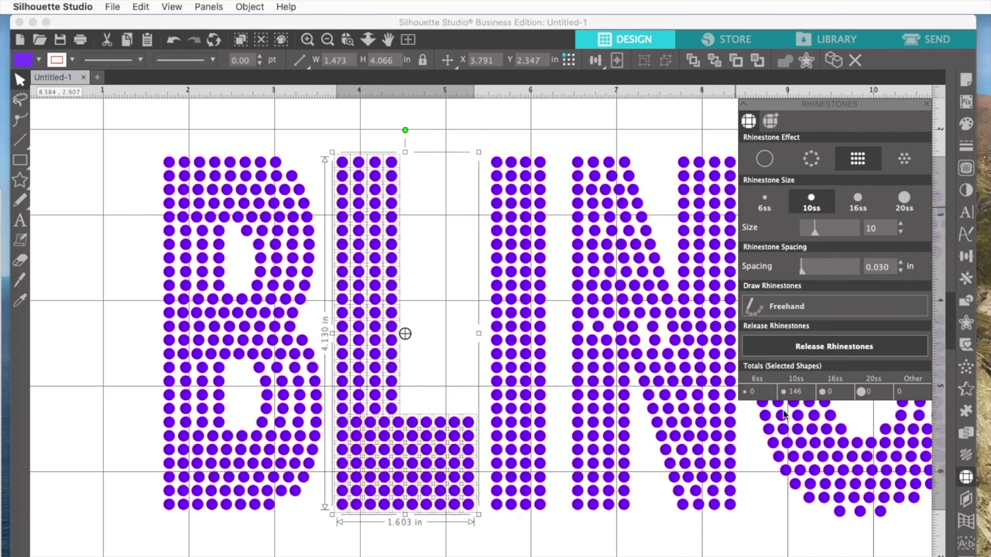
left_click(620, 556)
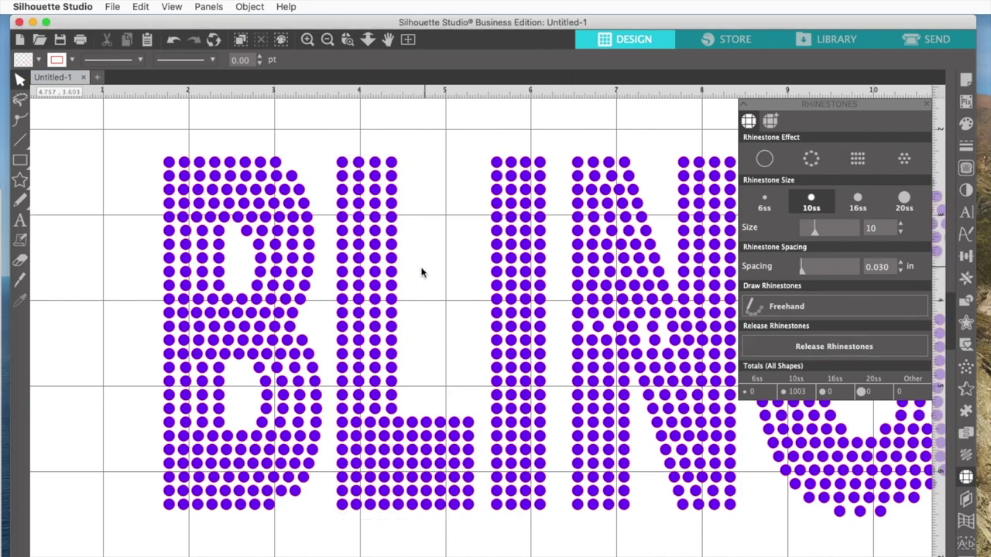
Nudge the second to fourth columns of the L's stem, above its foot, left to X 3.902 in
left_click(359, 133)
left_click_drag(359, 133, 451, 419)
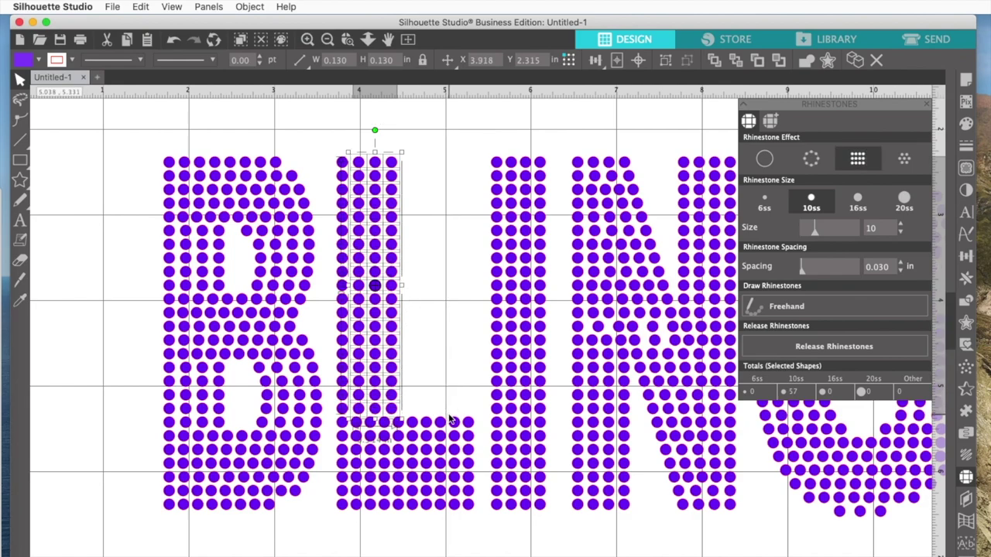
key("Left")
key("Left")
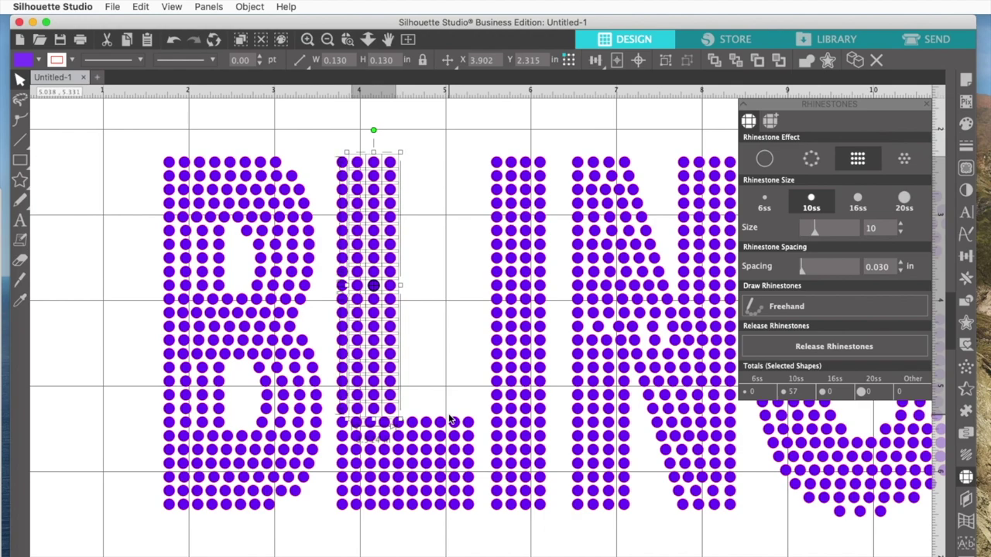
left_click(456, 287)
Nudge the third and fourth columns of the L's stem left to X 4.078 in
left_click_drag(371, 135, 438, 416)
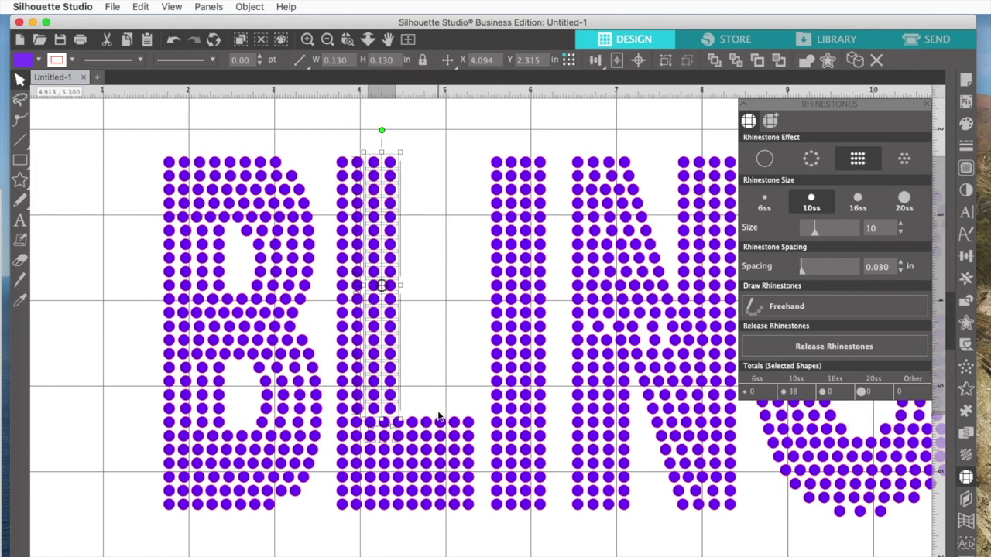
key("Left")
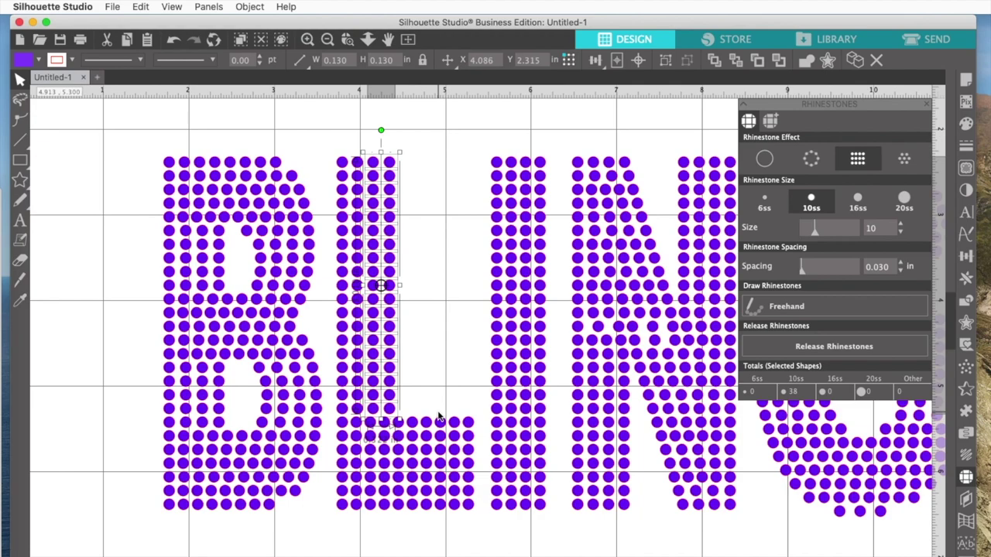
key("Left")
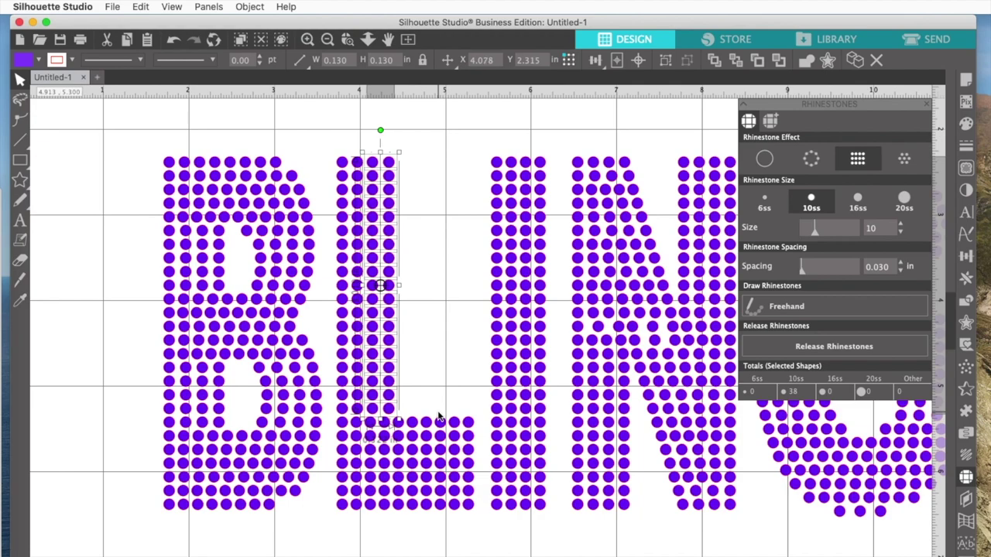
left_click(463, 281)
Nudge the fourth column of the L's stem left to X 4.254 in
left_click_drag(386, 143, 423, 417)
key("Left")
key("Left")
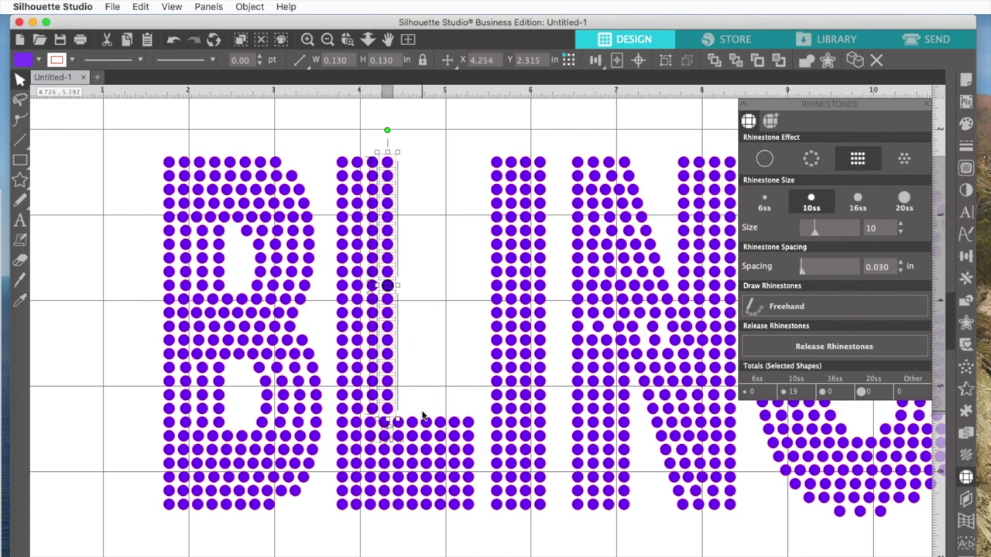
left_click(435, 516)
Delete the top two rows of rhinestones in the L's foot, to the right of its stem
left_click(435, 516)
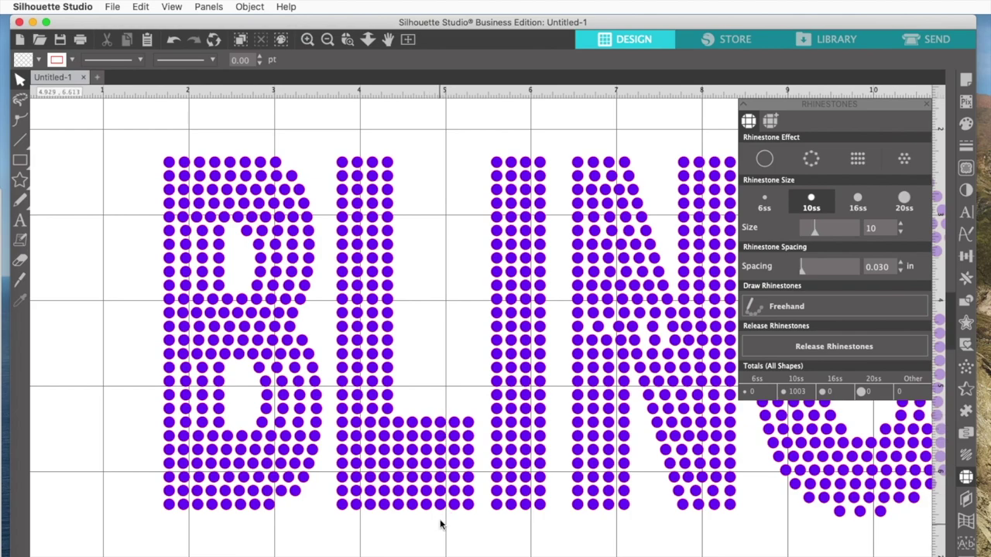
left_click_drag(399, 398, 476, 442)
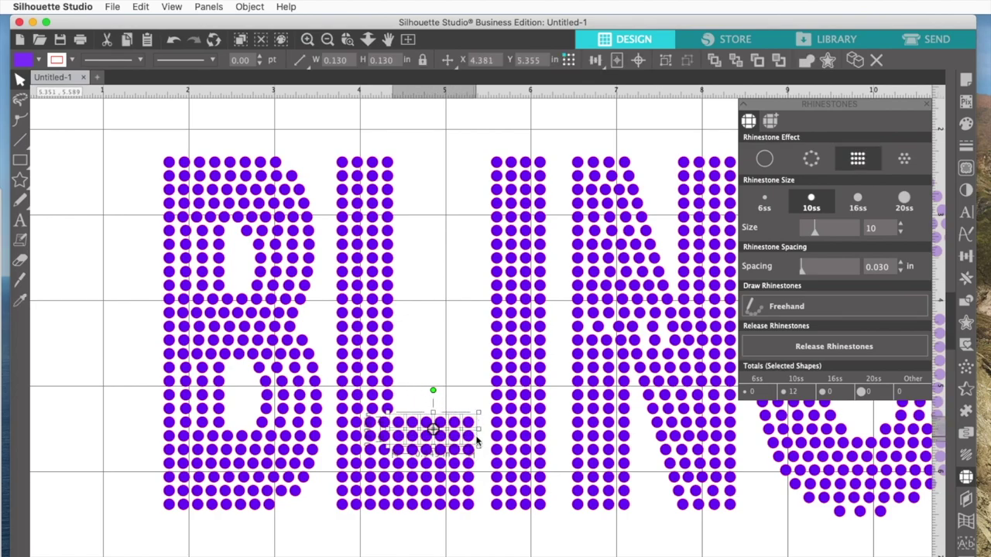
key("Delete")
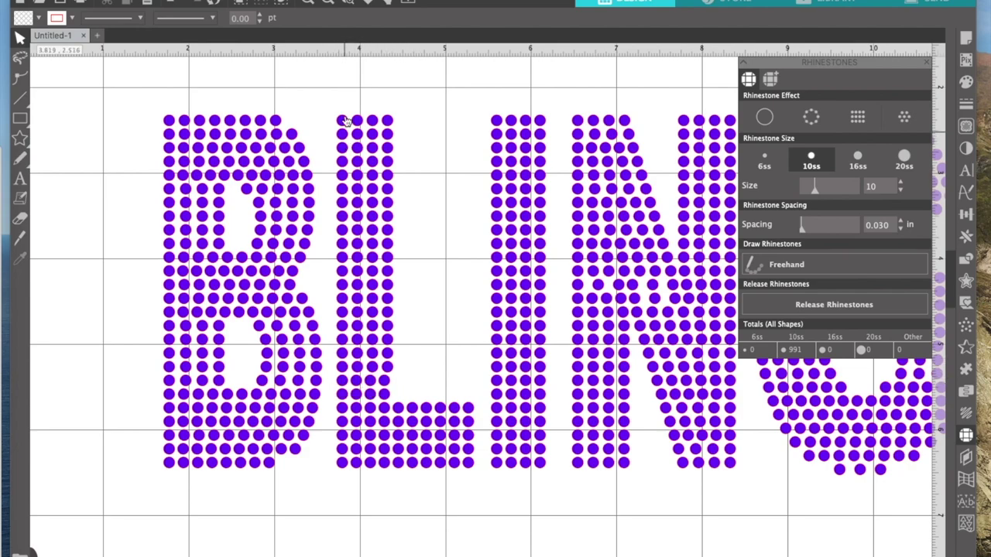
Nudge the second to fourth columns of the L's stem together further left to X 3.887 in
left_click_drag(353, 90, 426, 378)
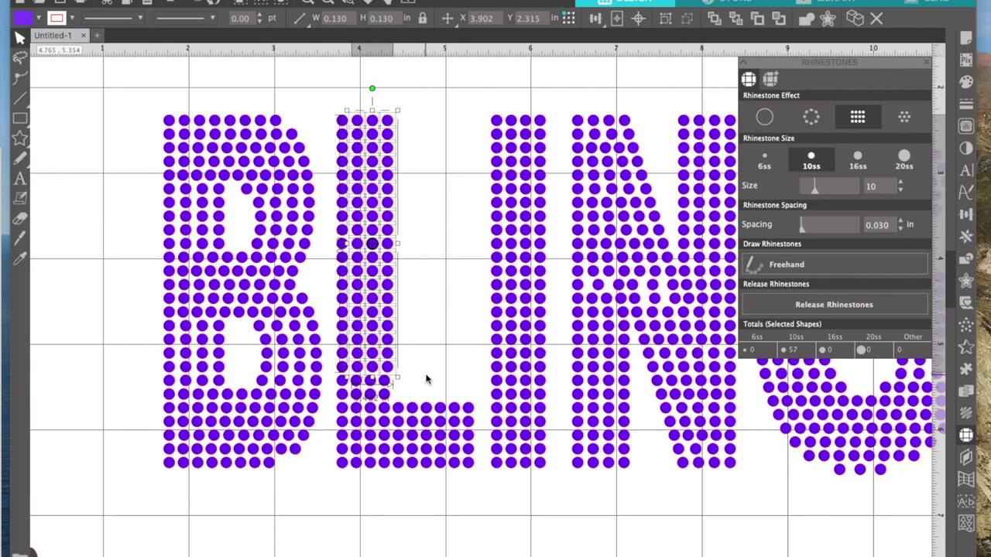
key("Left")
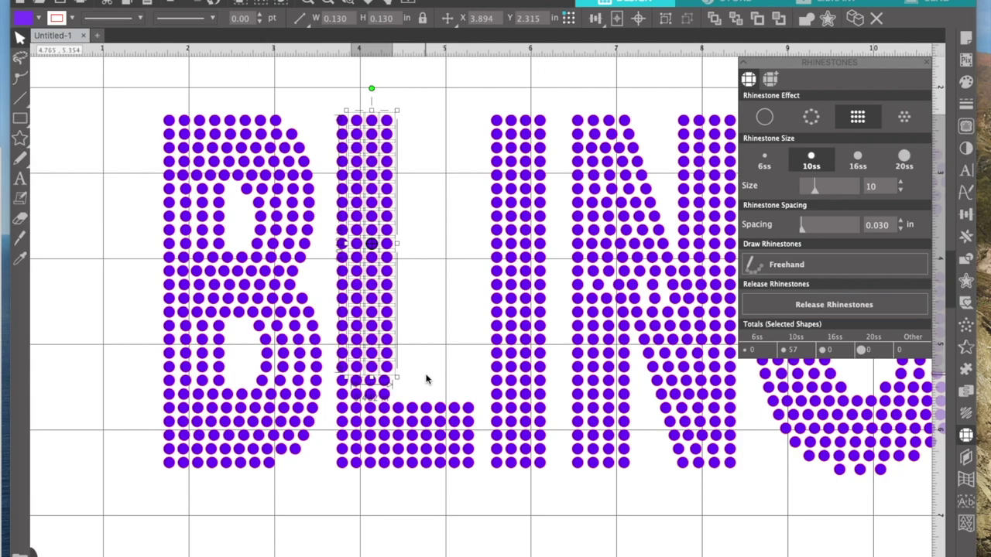
key("Left")
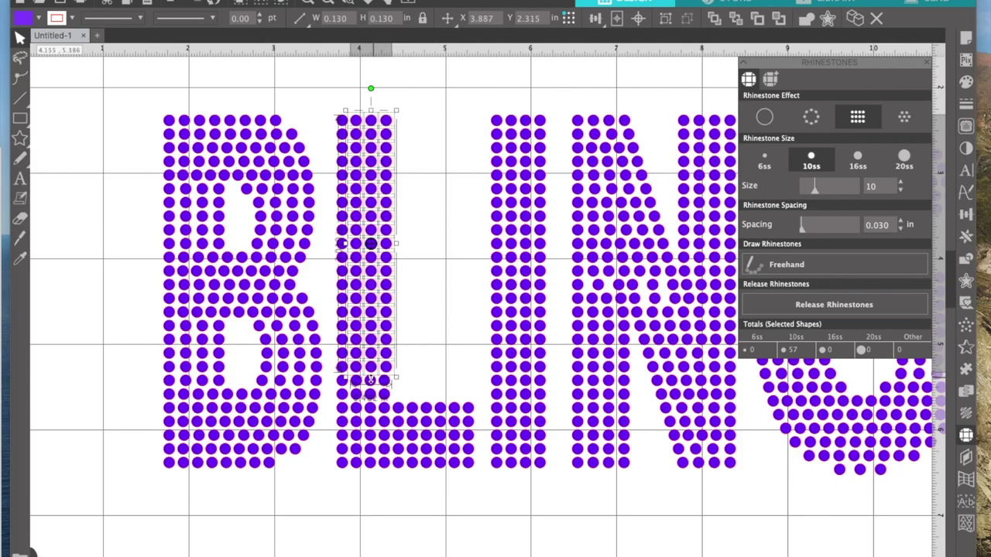
left_click(427, 305)
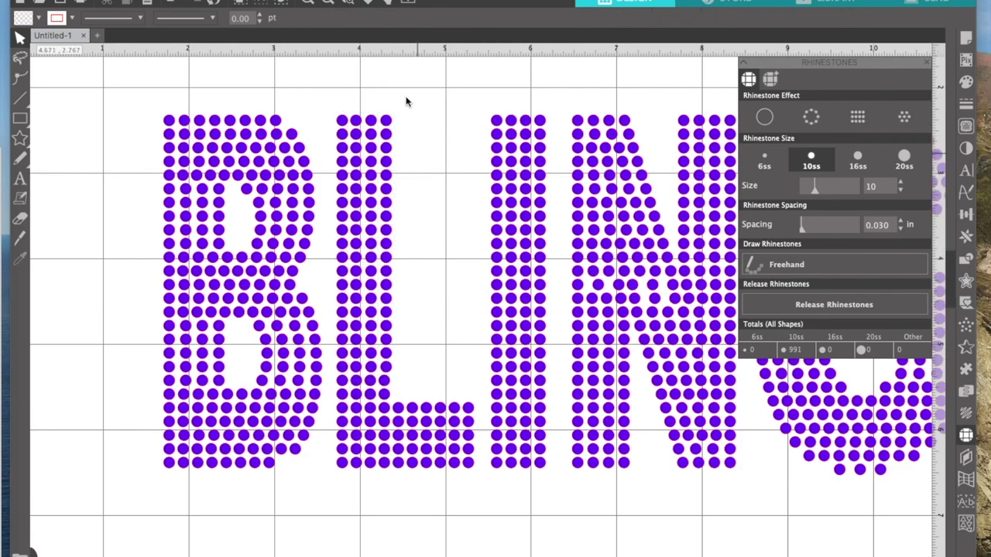
Nudge the third and fourth columns of the L's stem left to X 4.046 in, and the fourth column slightly further left
left_click_drag(368, 93, 428, 395)
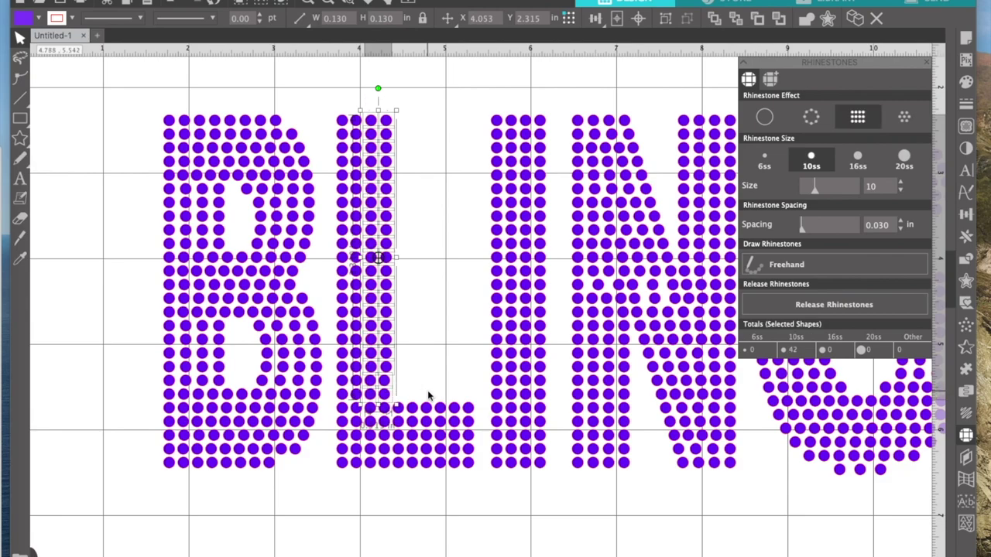
key("Left")
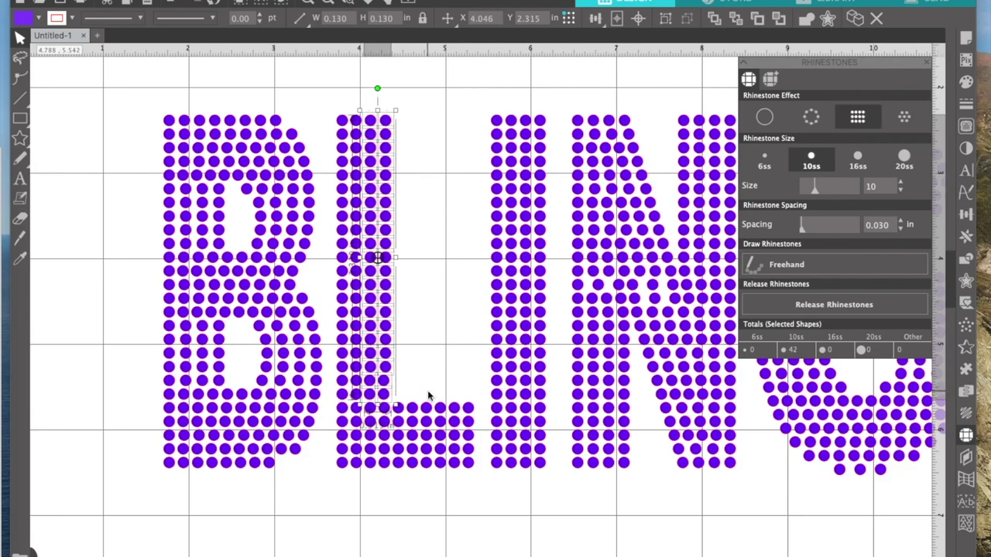
left_click(437, 302)
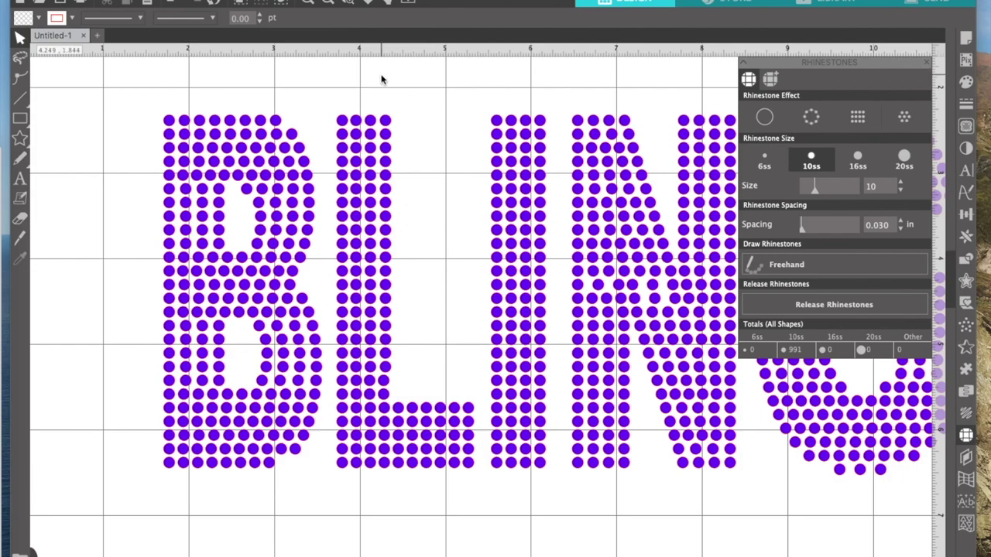
left_click_drag(384, 87, 453, 379)
left_click_drag(452, 376, 454, 379)
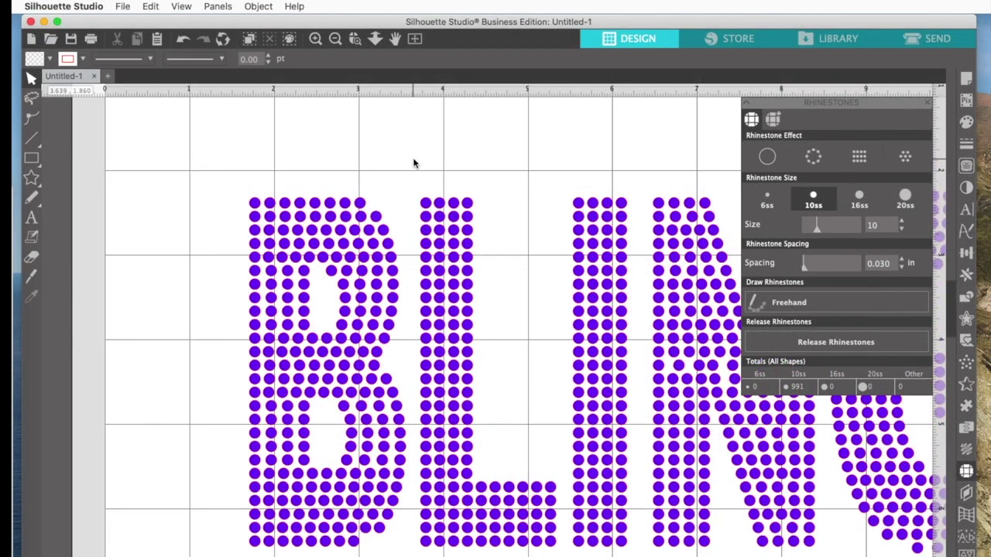
Group all the rhinestones of the letter L
left_click_drag(414, 162, 559, 551)
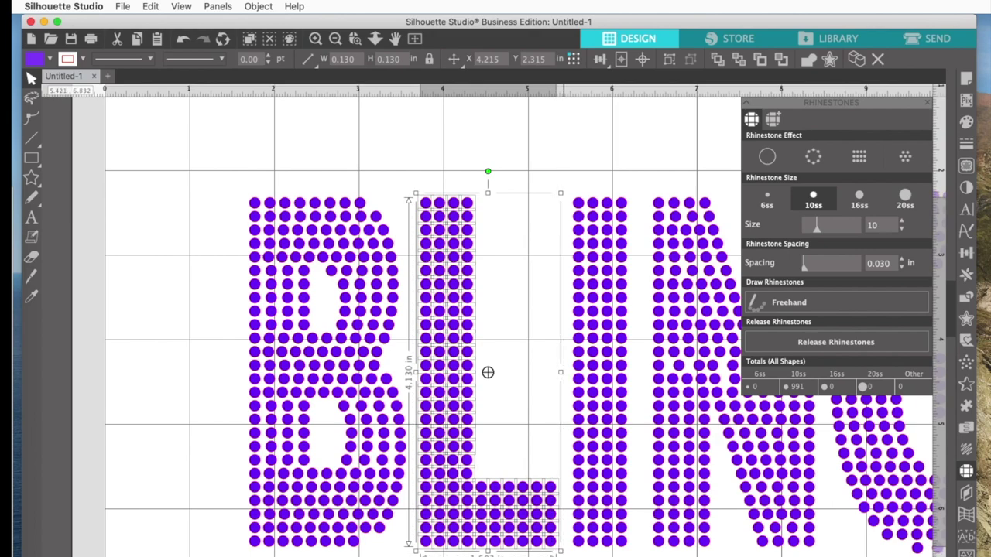
left_click(255, 6)
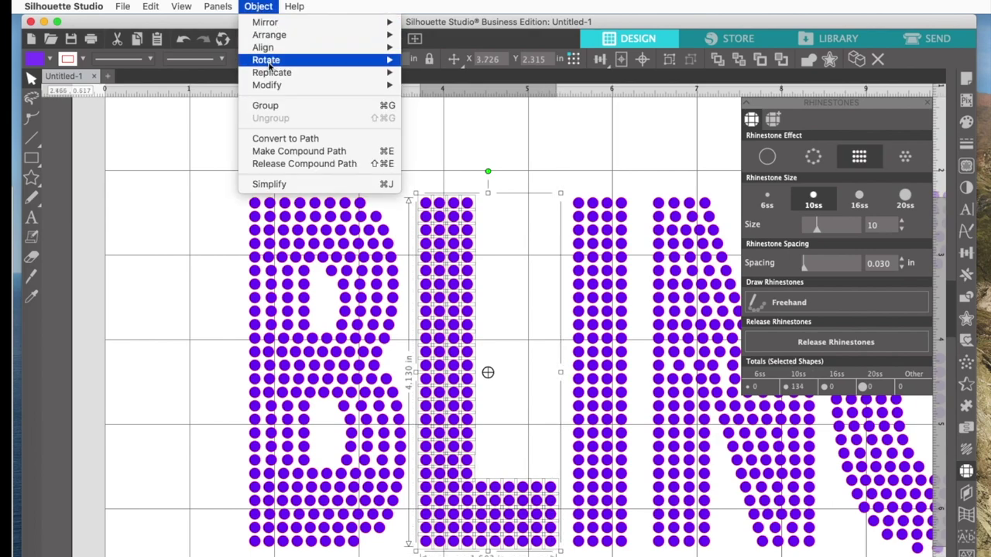
left_click(264, 106)
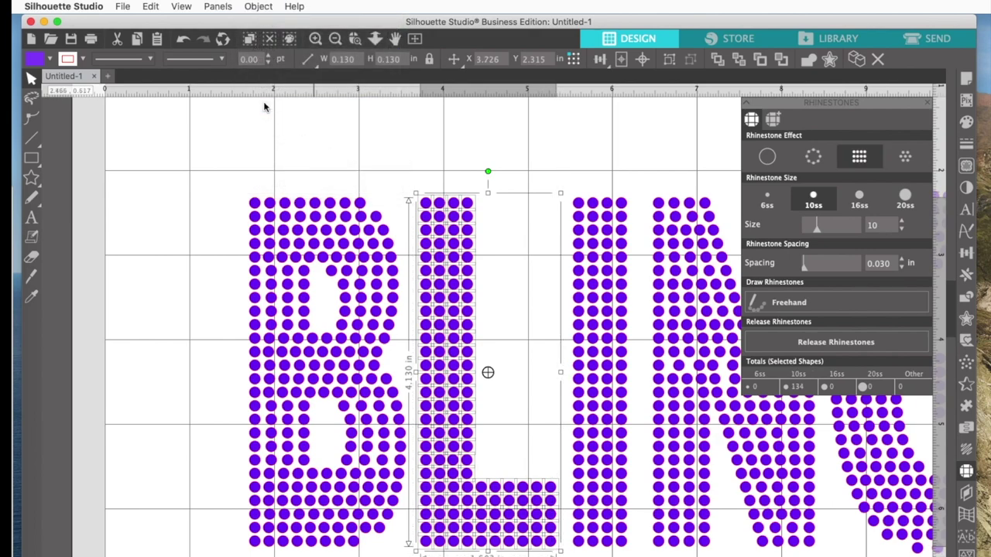
left_click(411, 156)
Release the rhinestones of the letter B so its stones can be moved individually
scroll(414, 160, "left", 1)
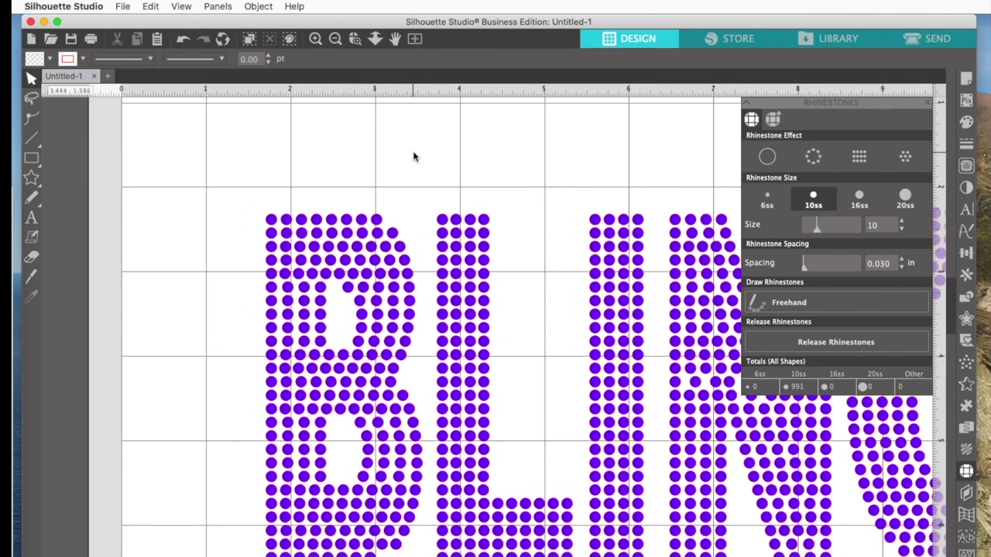
scroll(413, 156, "down", 1)
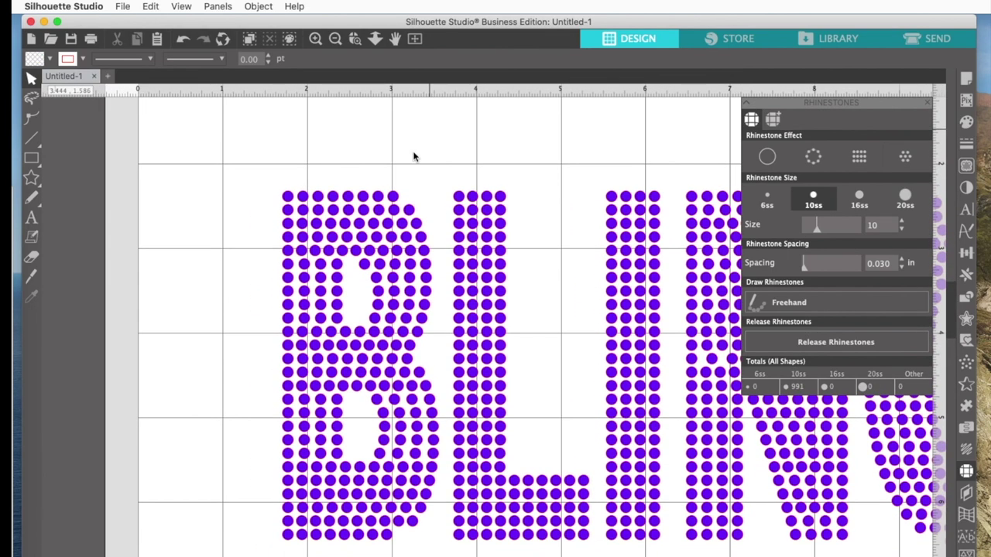
left_click(393, 260)
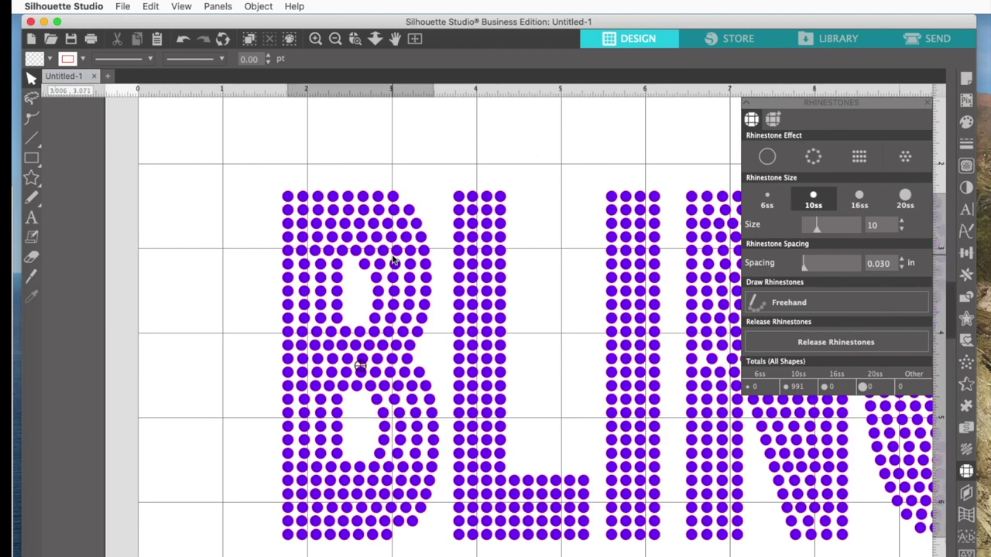
left_click(850, 344)
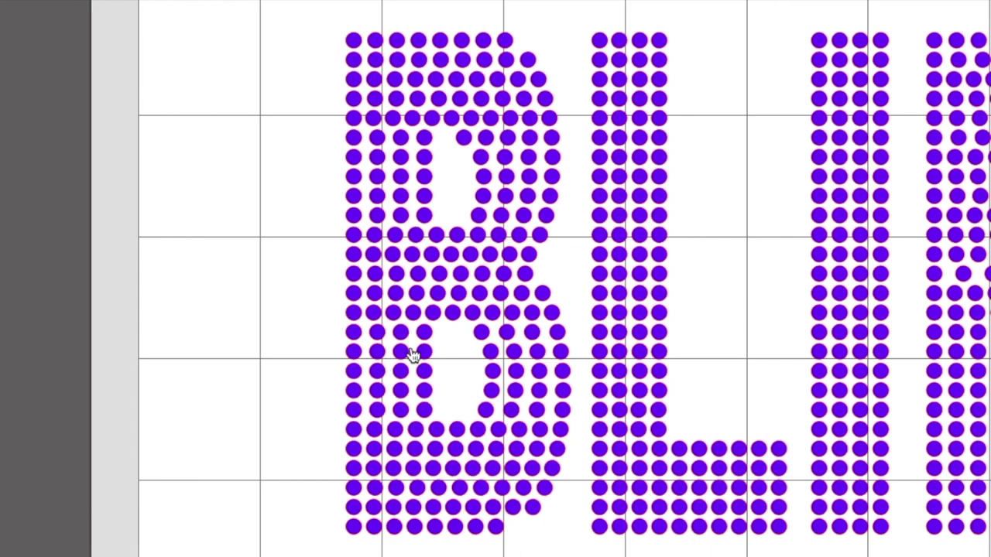
Nudge the second-column stones in the rows beside the B's upper and lower counters left, closer to the first column
left_click(377, 140)
left_click(377, 159, "shift")
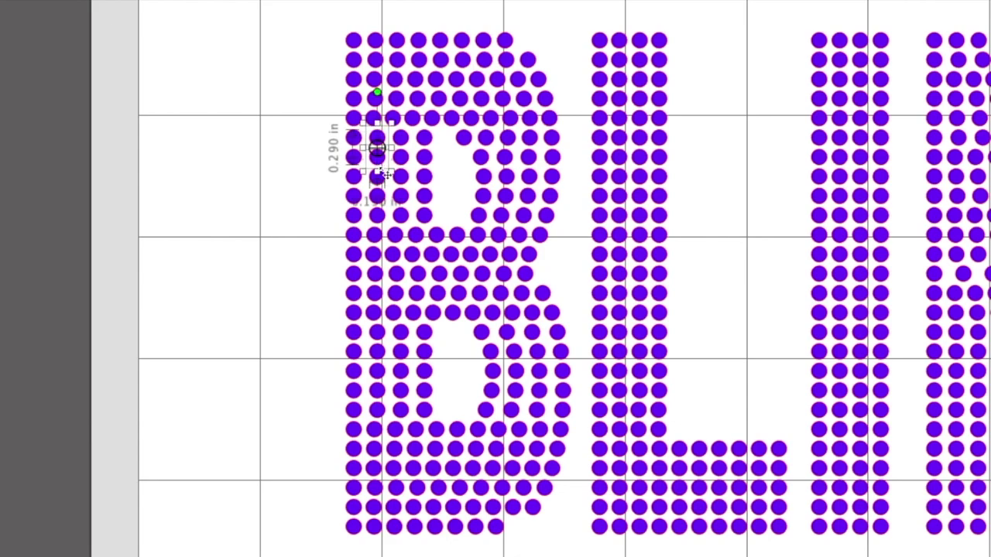
left_click(378, 178, "shift")
left_click(378, 197, "shift")
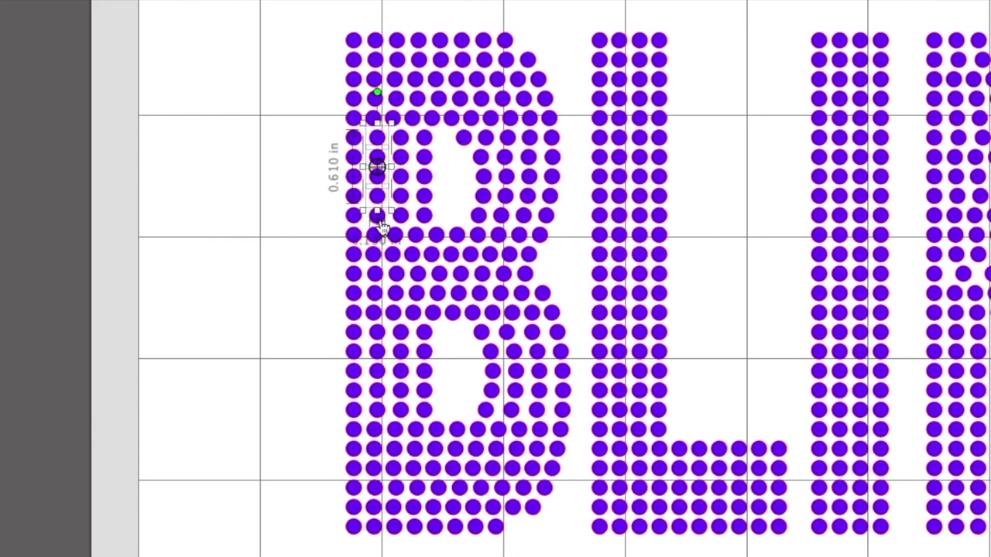
left_click(378, 216, "shift")
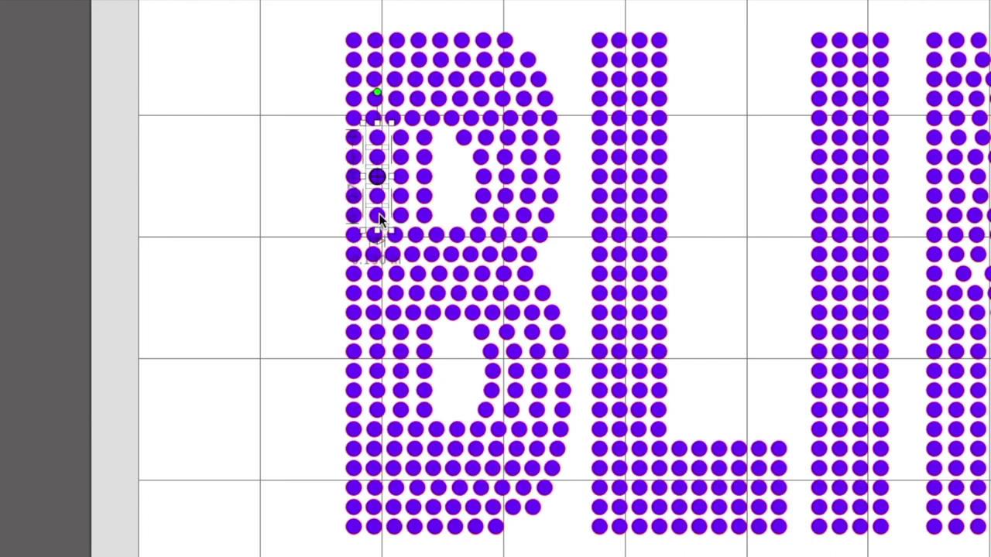
left_click(377, 333, "shift")
left_click(379, 352, "shift")
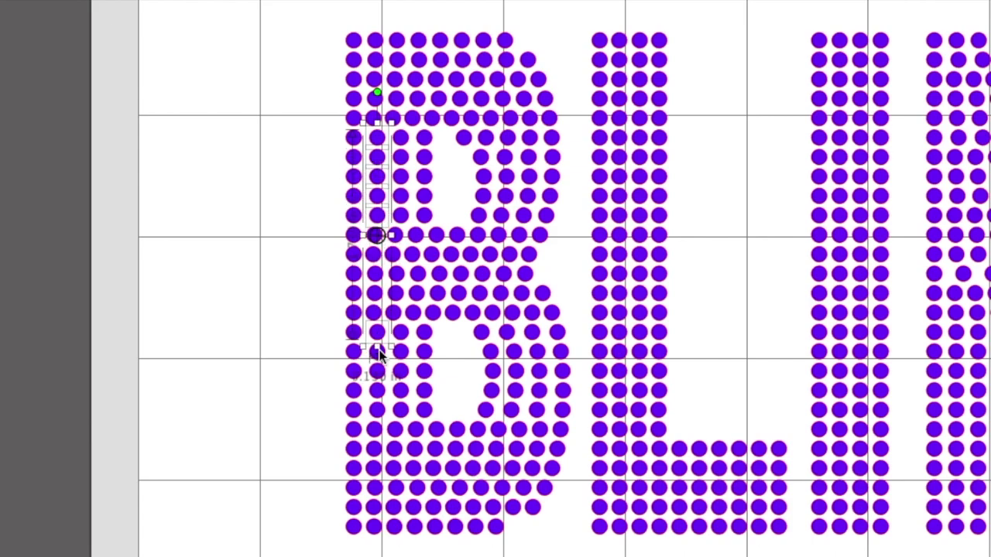
left_click(377, 372, "shift")
left_click(378, 391, "shift")
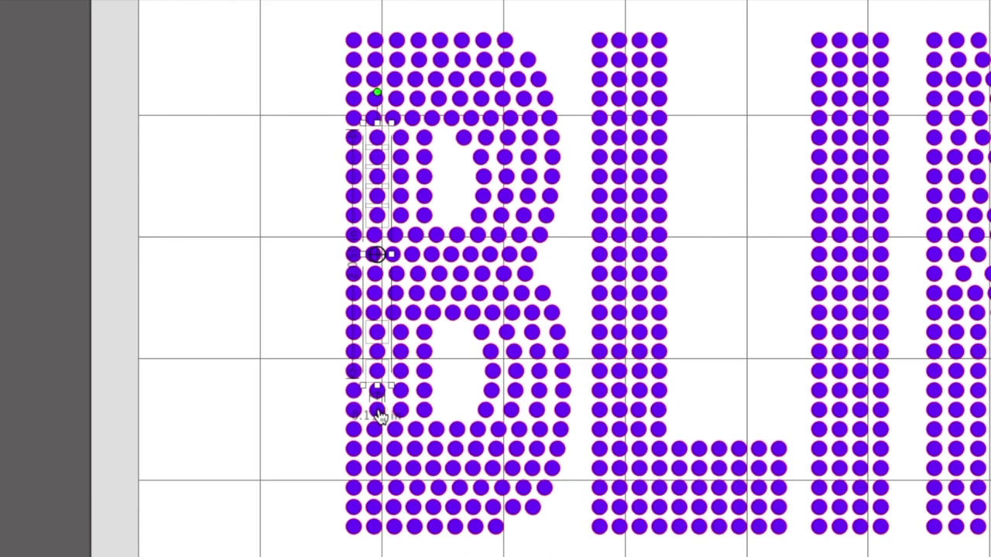
left_click(378, 411, "shift")
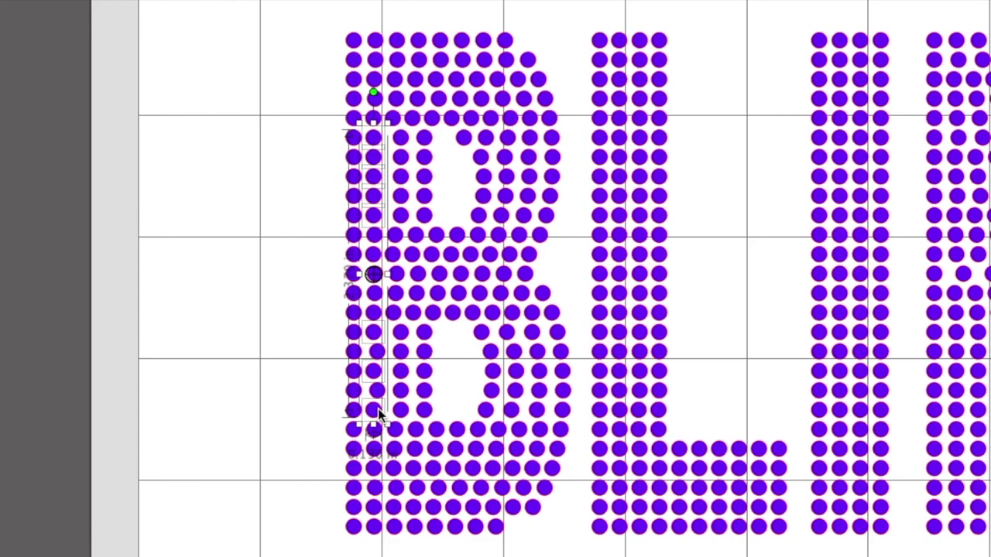
left_click(464, 361)
Nudge the two second-column stones missed beside the B's lower counter left, in line with their neighbours
left_click(376, 352)
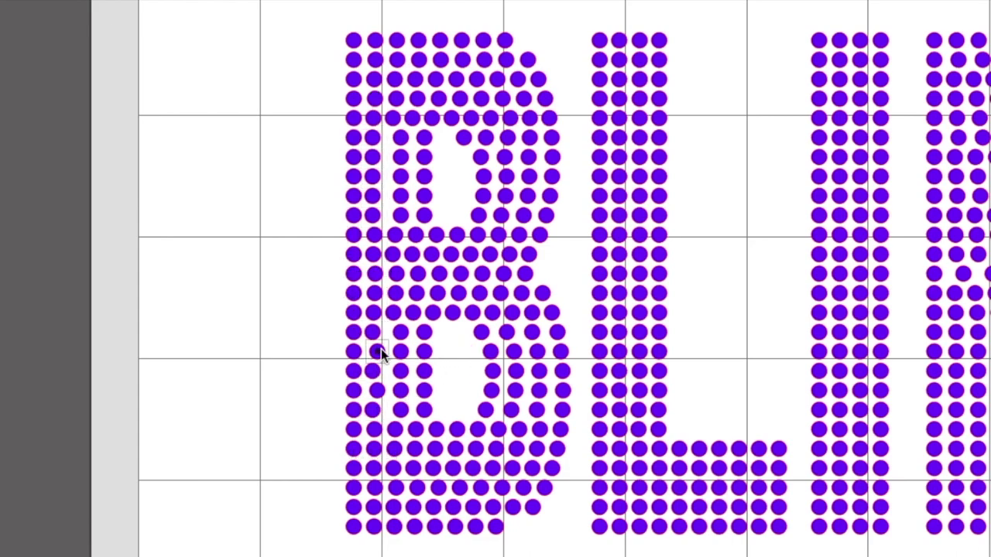
left_click(378, 390, "shift")
key("Left")
key("Left")
key("Left")
key("Left")
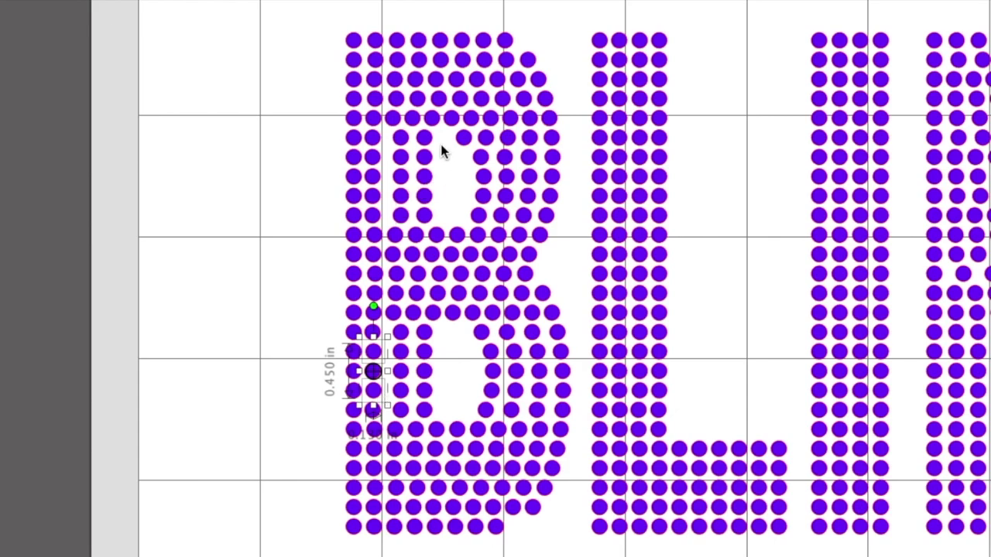
Nudge the third-column stones in the rows beside both of the B's counters left, closer to the second column
left_click(399, 139)
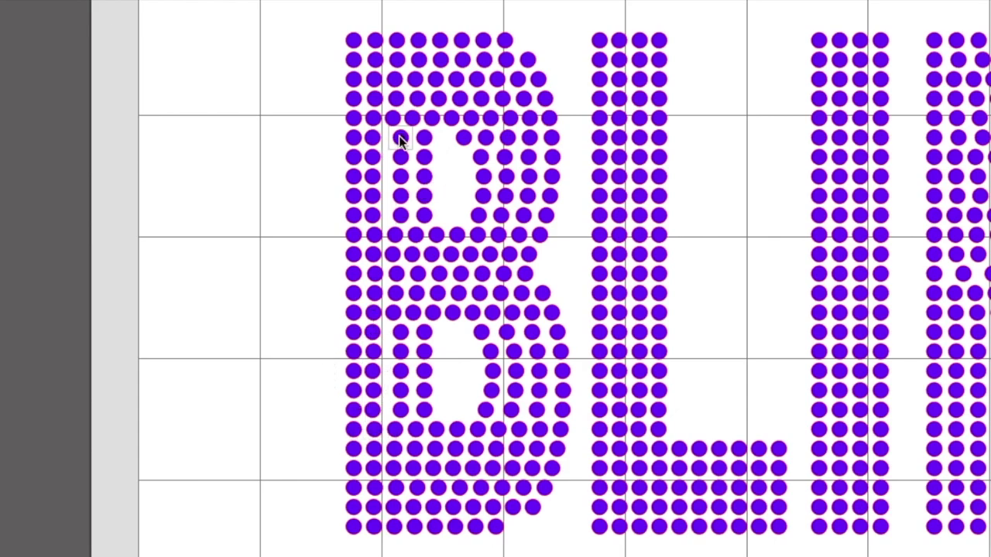
left_click(400, 159, "shift")
left_click(401, 180, "shift")
left_click_drag(403, 190, 402, 390)
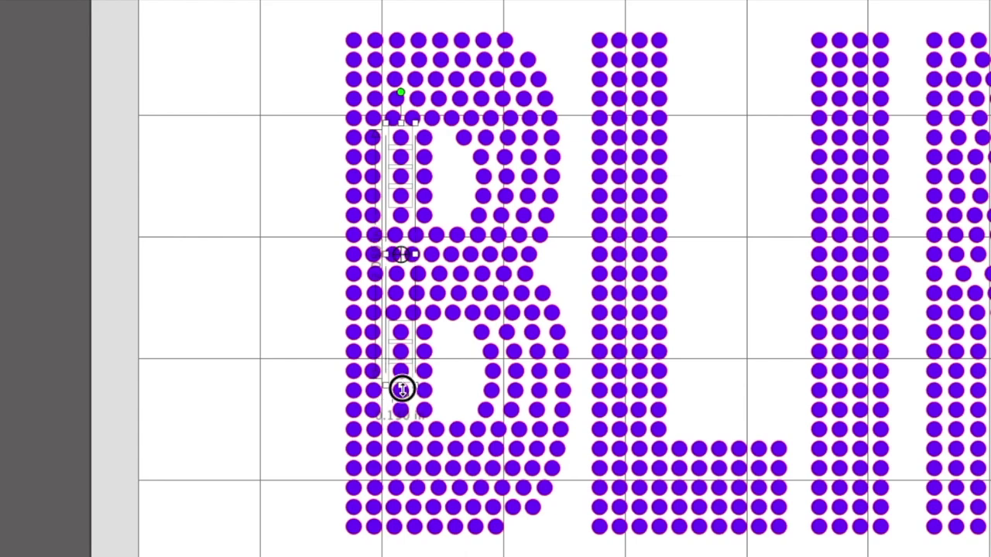
left_click(403, 410, "shift")
key("Left")
key("Left")
Nudge the two missed third-column stones left, one beside each of the B's counters
left_click(400, 211)
left_click(402, 389, "shift")
key("Left")
key("Left")
Nudge the fourth-column stones beside the B's lower counter left for even spacing
left_click_drag(425, 137, 421, 391)
key("super+z")
left_click(464, 396)
left_click(421, 371, "shift")
left_click(420, 391, "shift")
left_click(420, 412, "shift")
key("Left")
key("Left")
Nudge the five fourth-column stones beside the B's upper counter left for even spacing
left_click(419, 137)
left_click(419, 158, "shift")
left_click(419, 178, "shift")
left_click(421, 213, "shift")
left_click(420, 196, "shift")
key("Left")
key("Left")
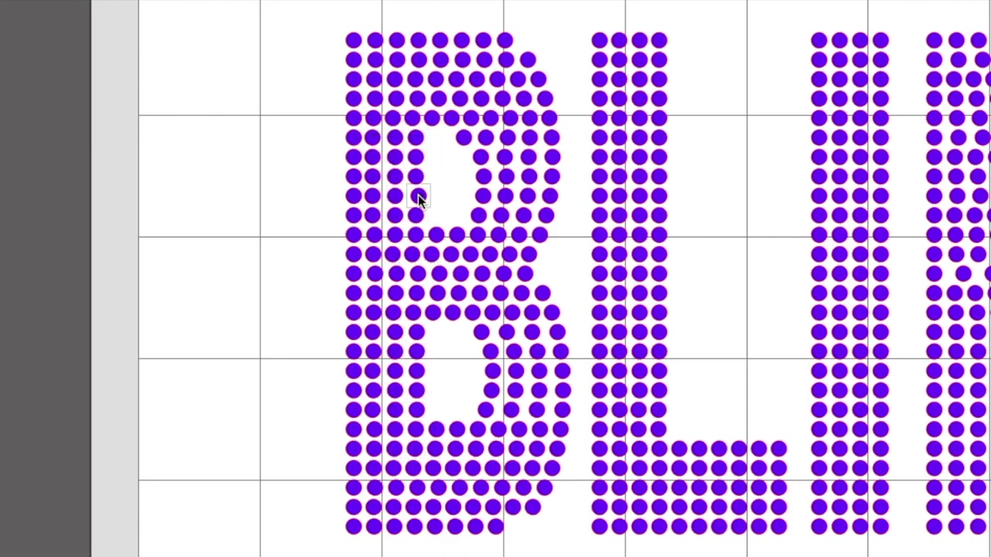
Nudge the inner stones in the rows on the right side of the B's upper counter to the right
left_click(481, 157)
left_click(504, 158, "shift")
left_click_drag(524, 161, 526, 222)
key("Right")
key("Right")
Nudge the two innermost columns right of the B's upper counter further right, and the innermost column further again
left_click_drag(469, 152, 508, 219)
key("Right")
key("Right")
key("Right")
left_click_drag(467, 155, 491, 220)
key("Right")
key("Right")
key("Right")
Nudge the inner stones on the right side of the B's lower counter to the right for even spacing
left_click(458, 327)
left_click_drag(459, 327, 518, 411)
key("Right")
key("Right")
key("Right")
key("Right")
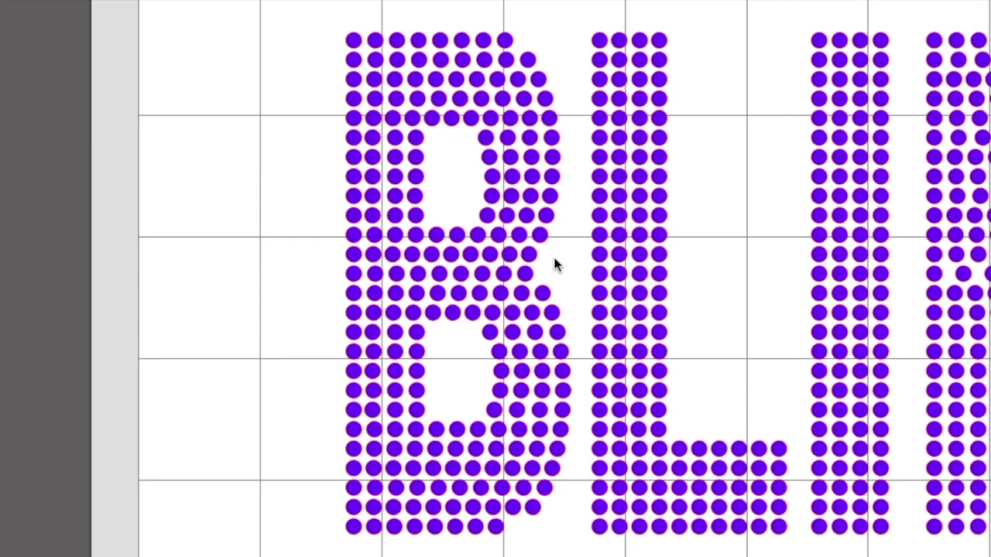
left_click(538, 333)
Group all the rhinestones of the letter B
left_click_drag(325, 12, 571, 553)
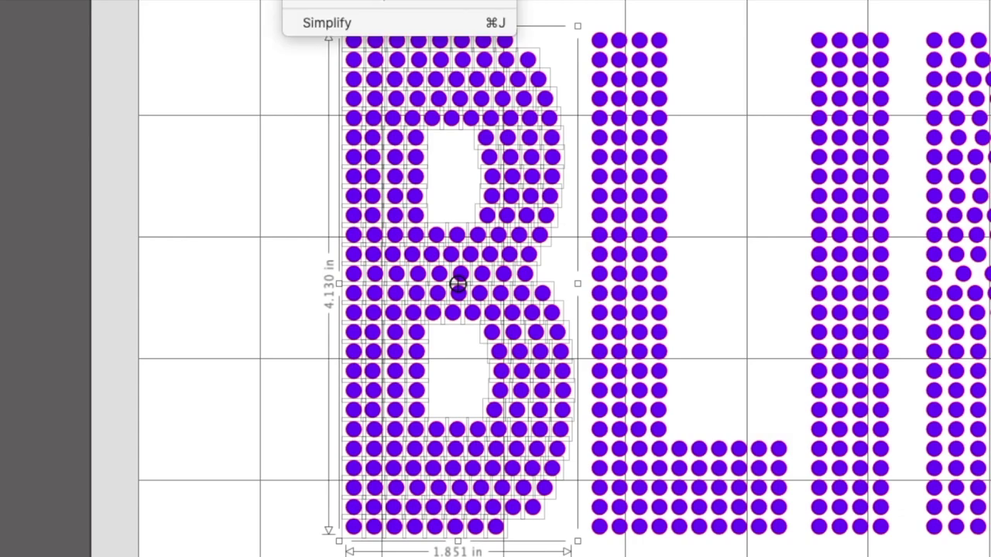
left_click(291, 1)
key("super+g")
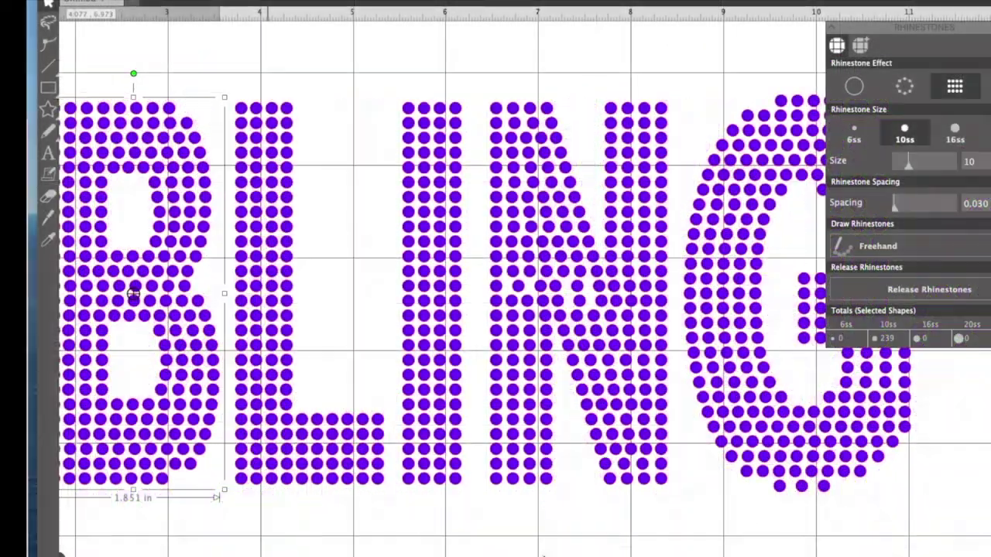
Release the rhinestones of the letter G so its stones can be edited individually
scroll(441, 279, "right", 5)
scroll(441, 278, "right", 5)
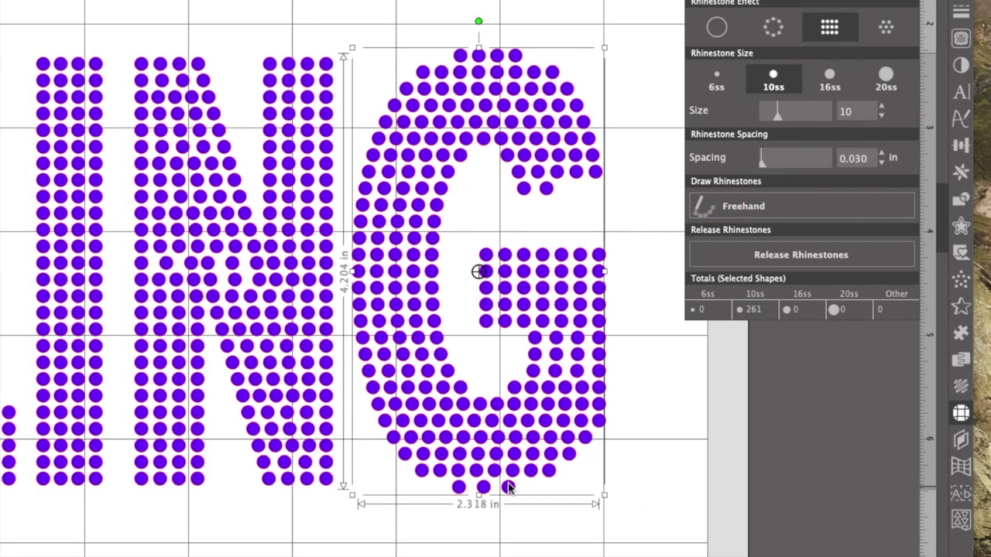
left_click(777, 254)
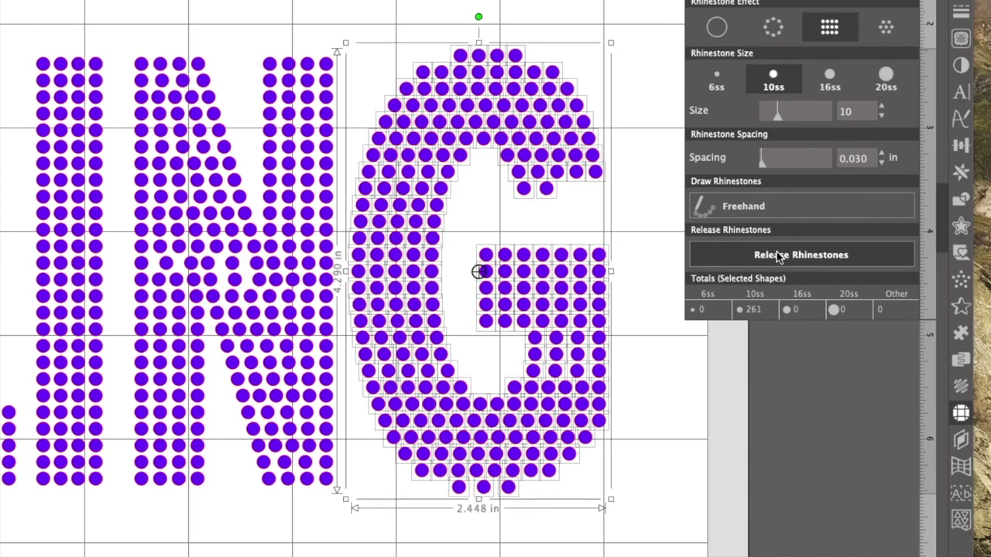
Delete the two stones forming the incomplete lowest row of the G's upper arm
left_click(682, 447)
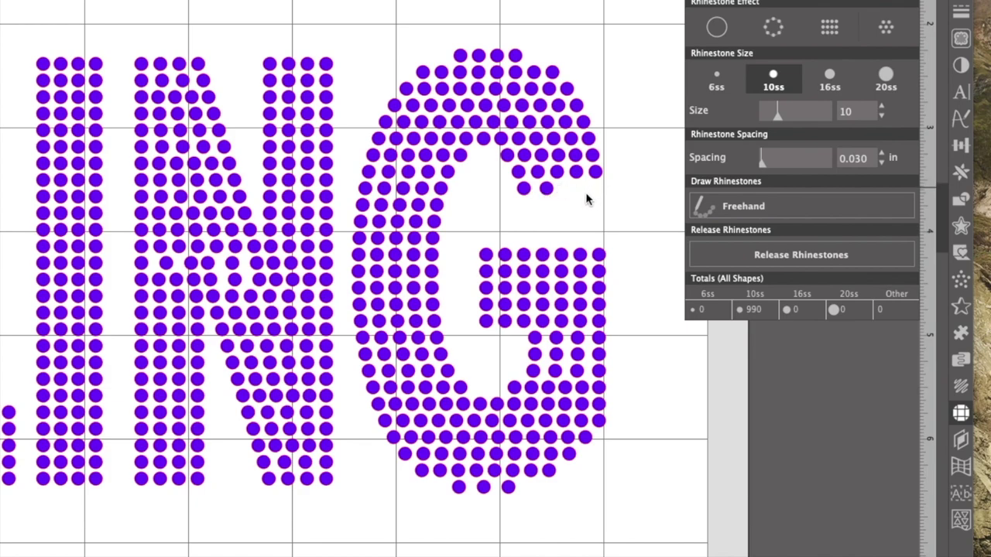
left_click_drag(581, 202, 501, 193)
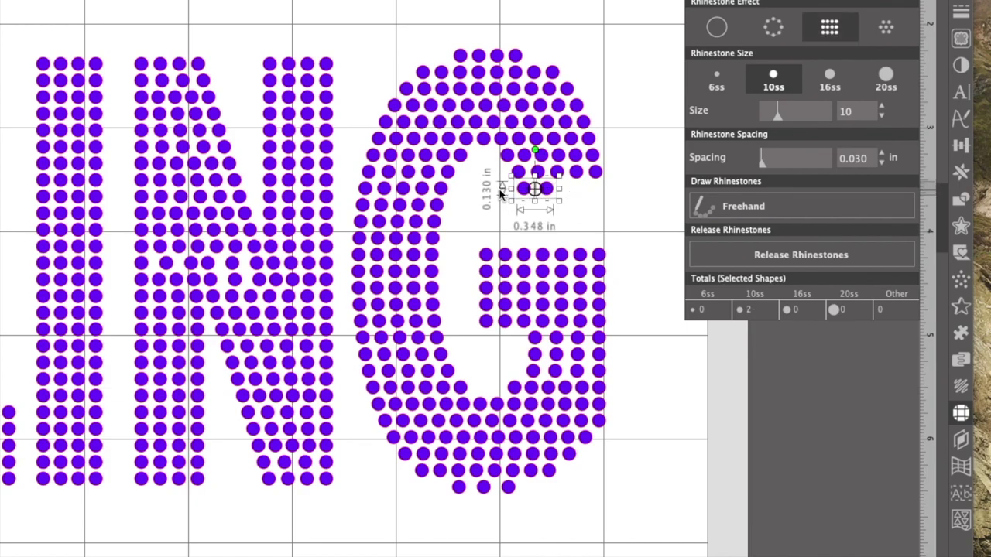
key("Delete")
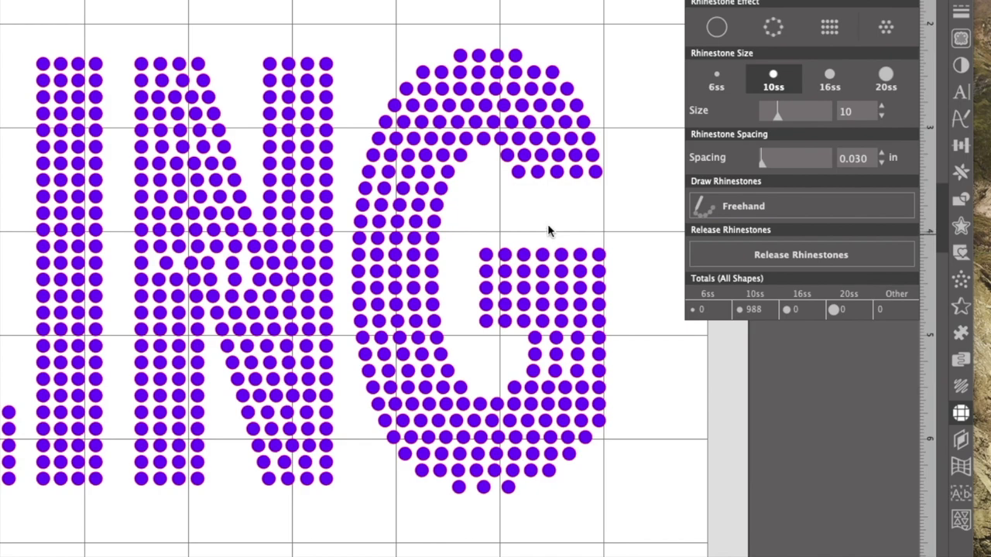
Duplicate the five-stone bottom row of the G's upper arm and align the copy directly beneath it
mouse_move(500, 188)
left_mouse_down()
mouse_move(521, 177)
mouse_move(615, 195)
left_mouse_up()
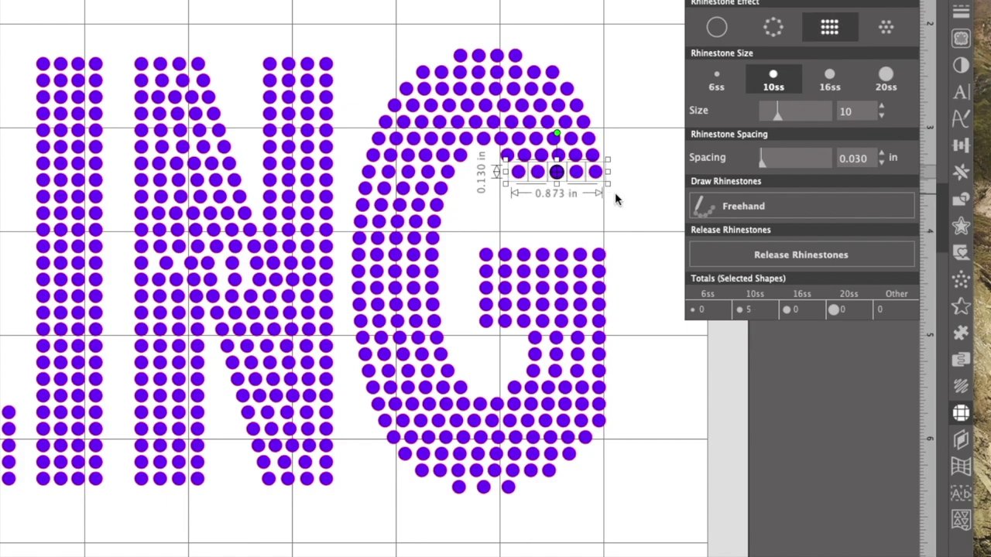
key("super+v")
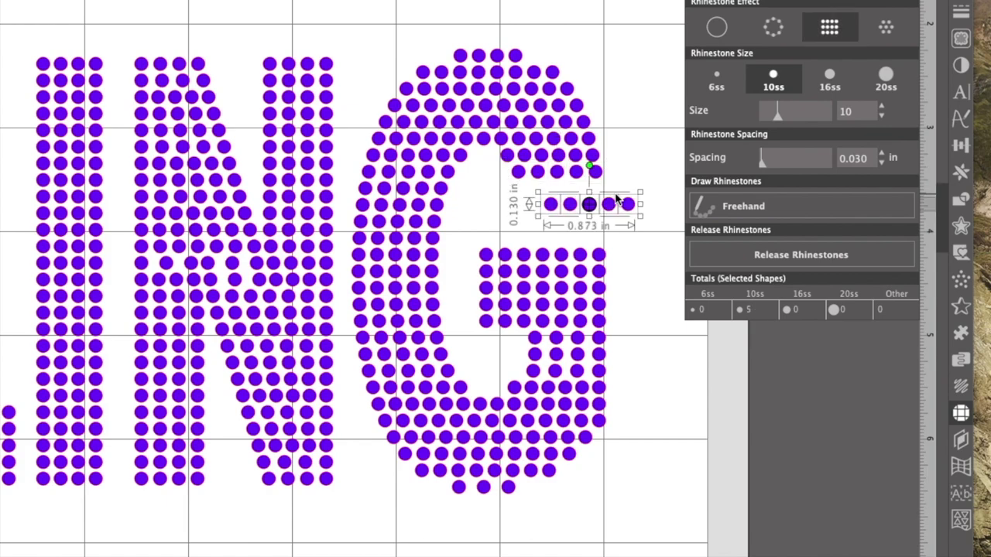
left_click_drag(608, 203, 576, 195)
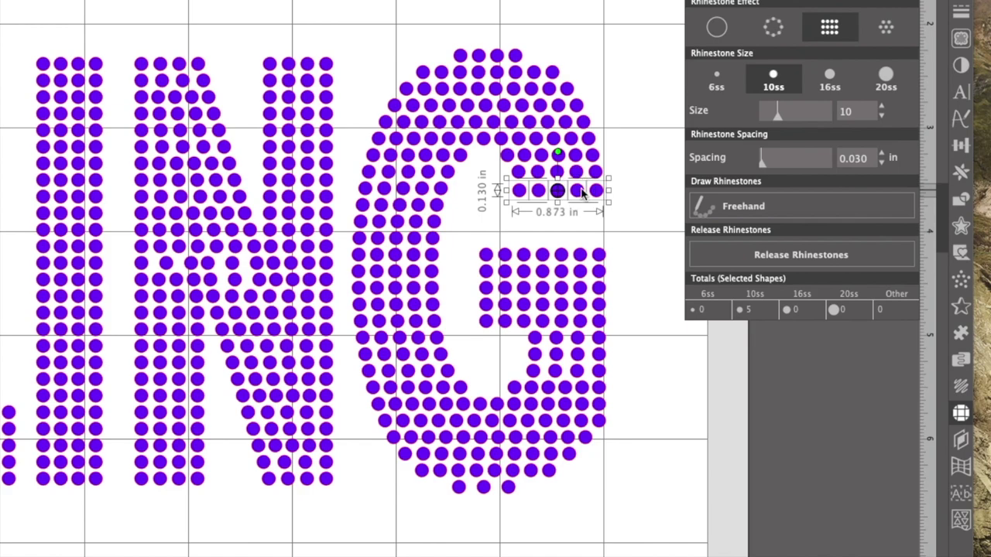
left_click(624, 219)
left_click_drag(619, 215, 498, 193)
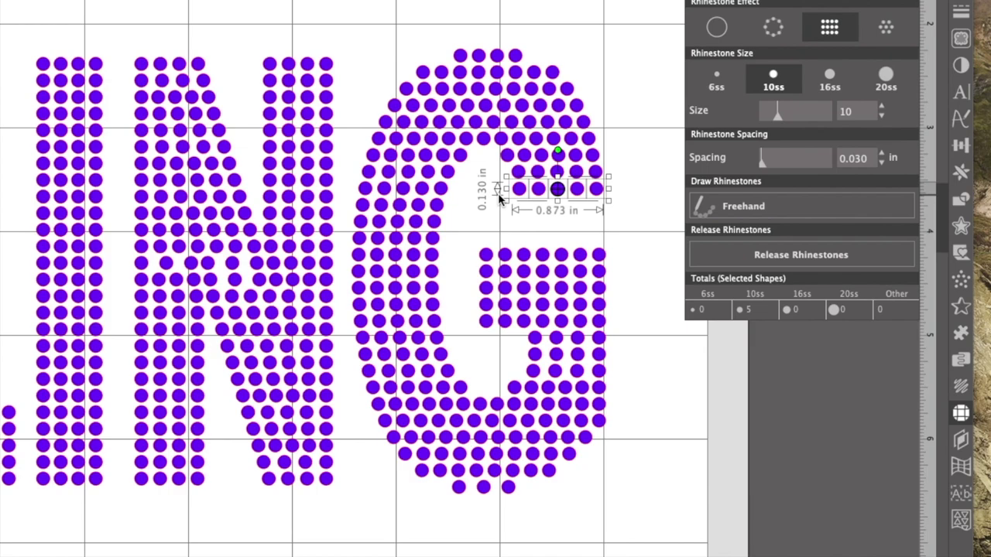
left_click(537, 215)
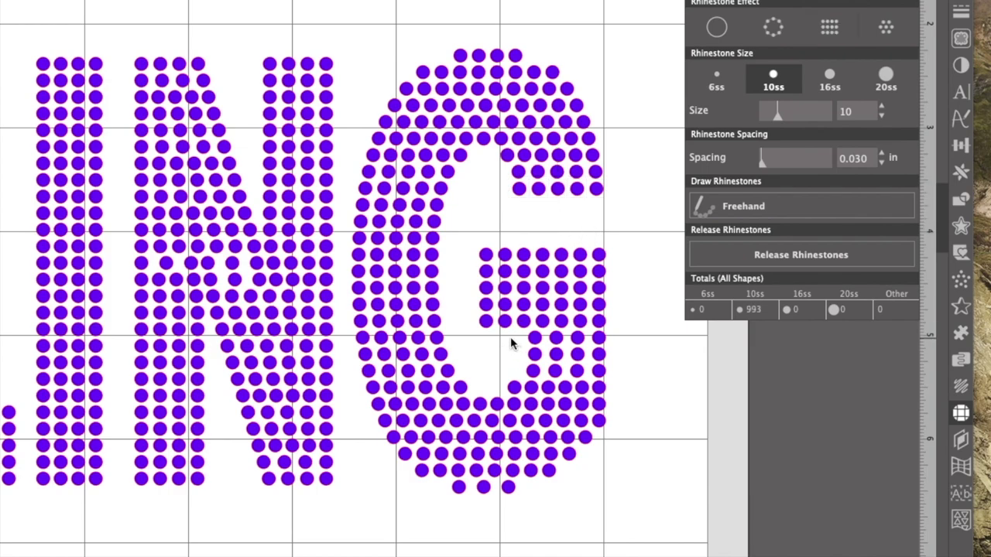
Undo the stray stone move, and nudge the inner stones in the two rows below the G's crossbar slightly right for more even spacing
mouse_move(527, 333)
left_mouse_down()
mouse_move(571, 342)
mouse_move(580, 377)
left_mouse_up()
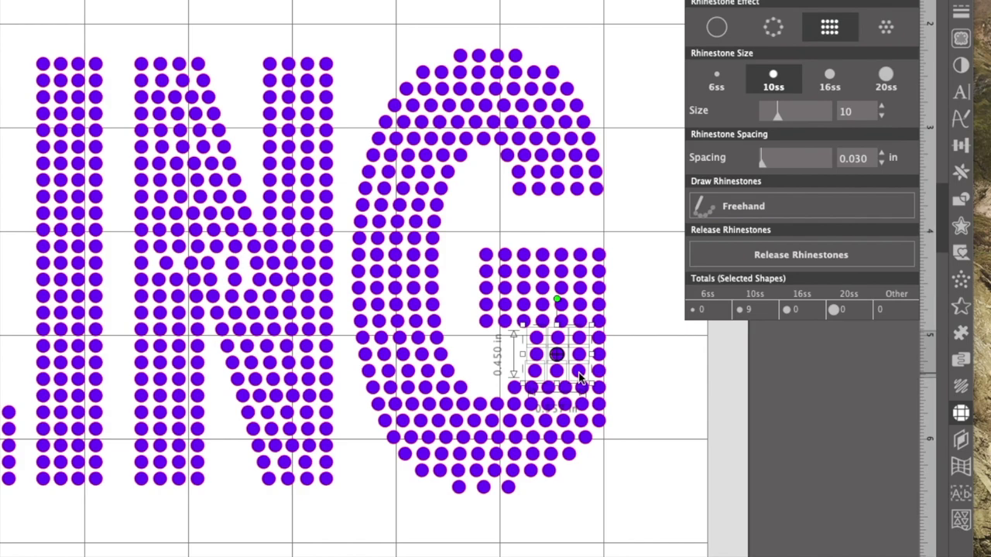
left_click(489, 358)
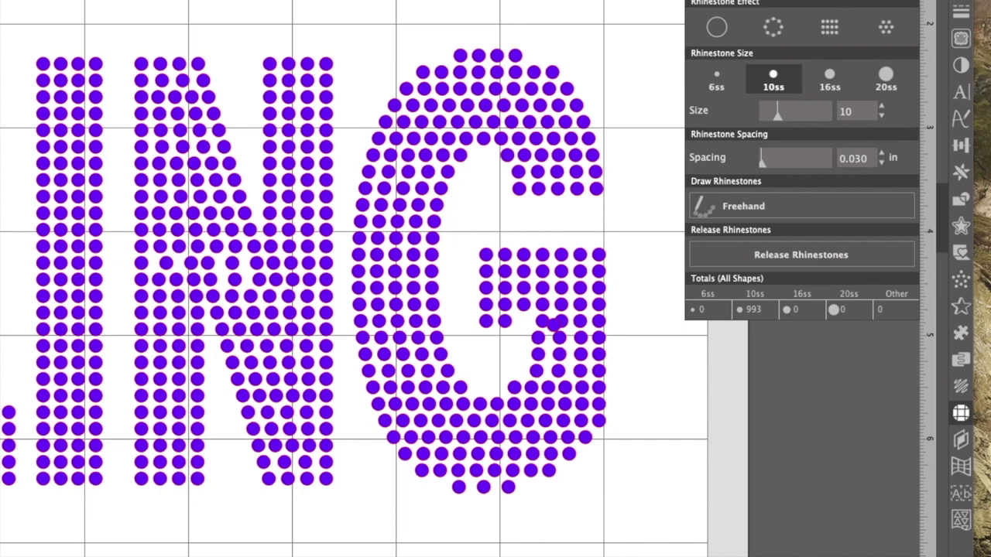
key("super+z")
mouse_move(512, 341)
left_mouse_down()
mouse_move(549, 339)
mouse_move(560, 356)
left_mouse_up()
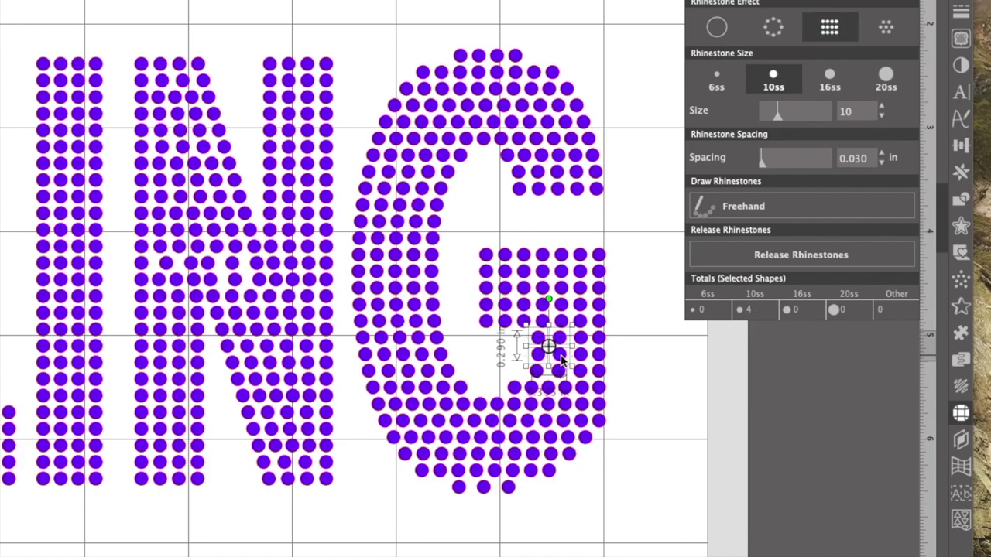
key("Right")
key("Right")
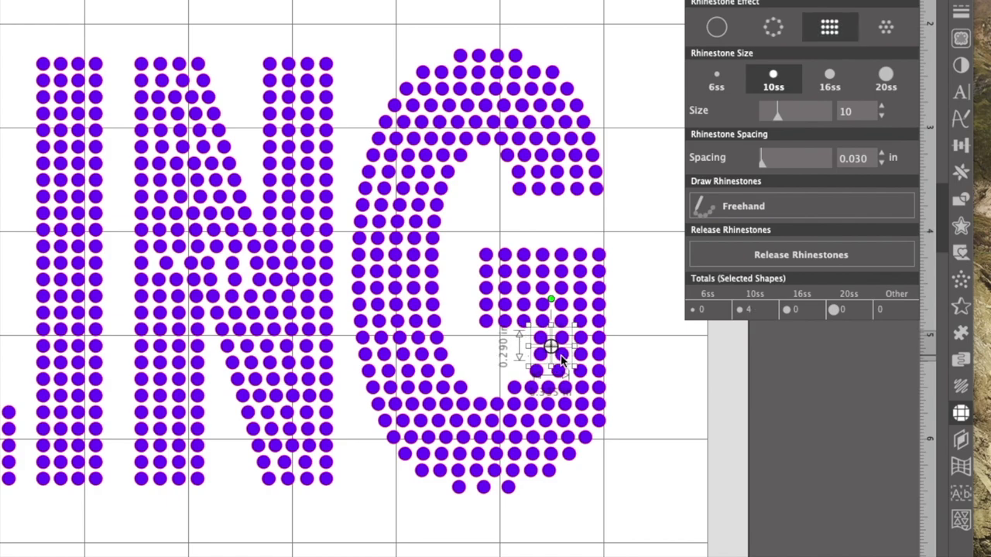
left_click(487, 370)
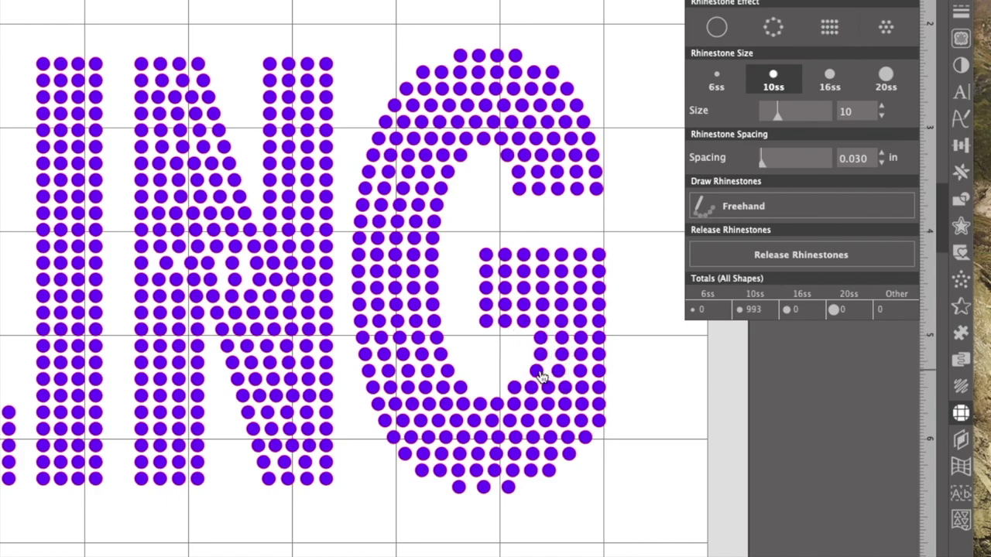
left_click_drag(507, 354, 590, 363)
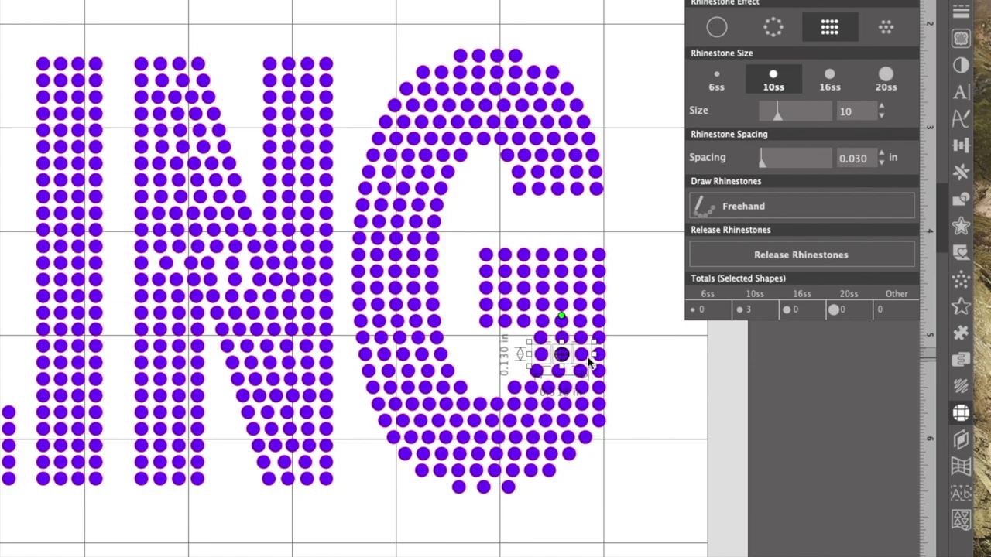
left_click(488, 350)
left_click_drag(516, 337, 585, 343)
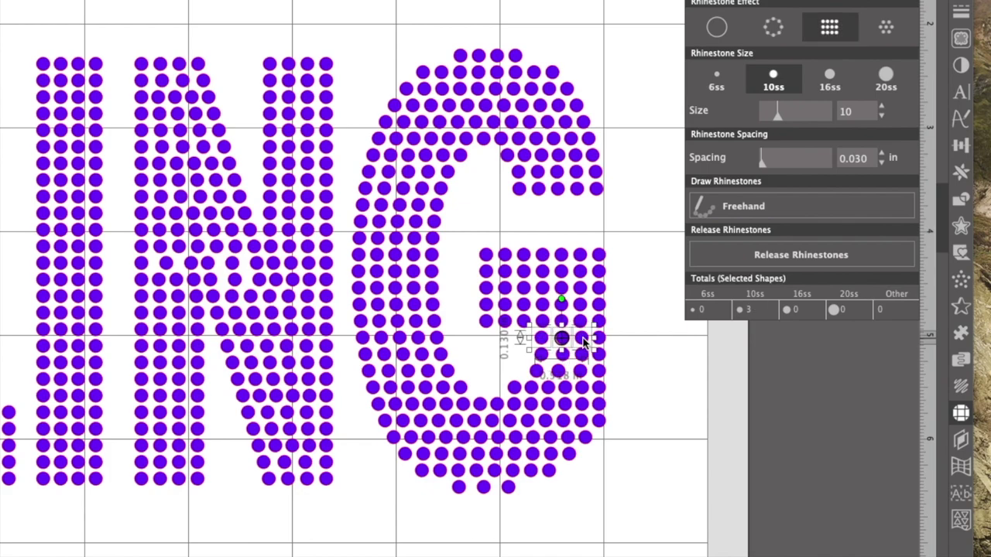
left_click(603, 553)
Shift the right-end stone of the G's 13-stone lower row slightly inward and space the whole row evenly horizontally
scroll(610, 441, "up", 3)
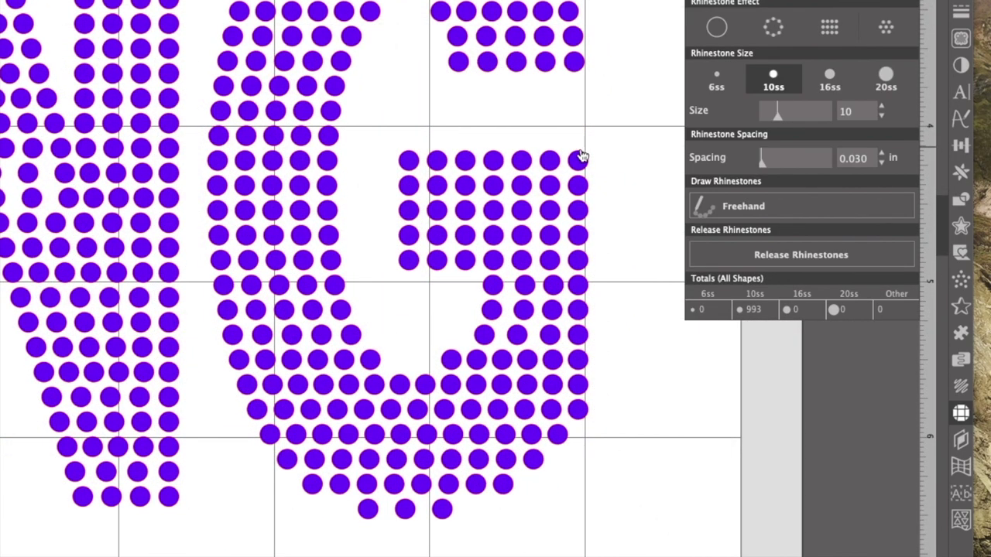
left_click(579, 415)
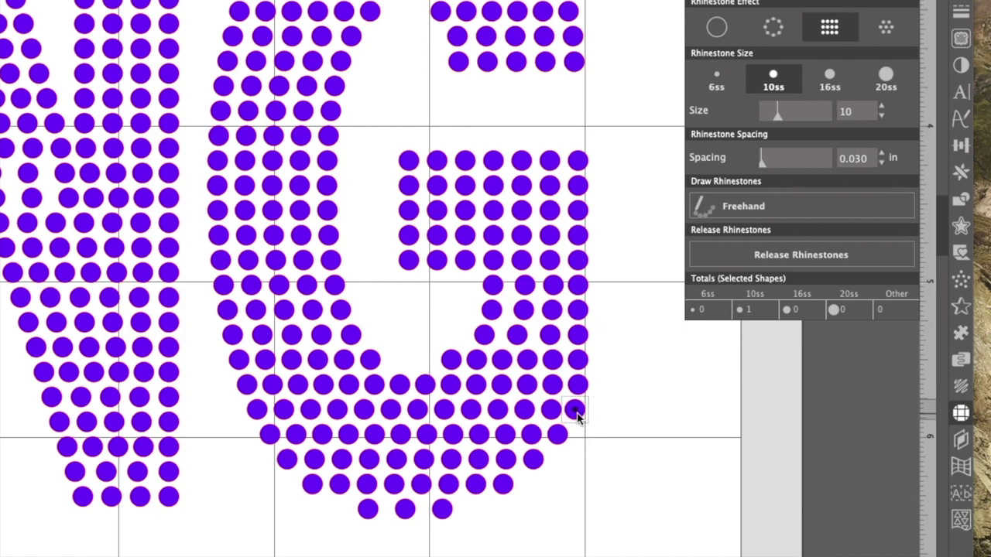
left_click(614, 411)
left_click_drag(614, 410, 255, 407)
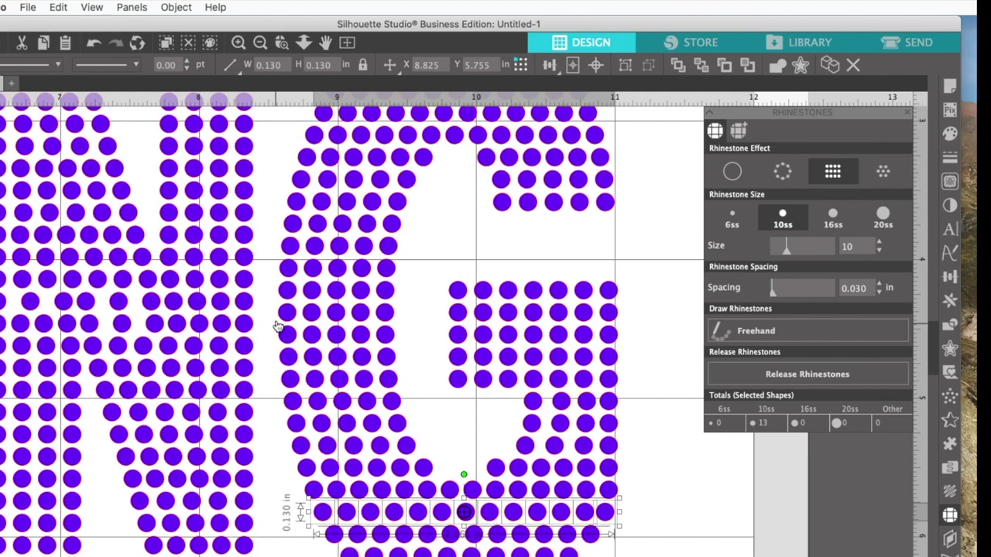
left_click(177, 7)
mouse_move(185, 56)
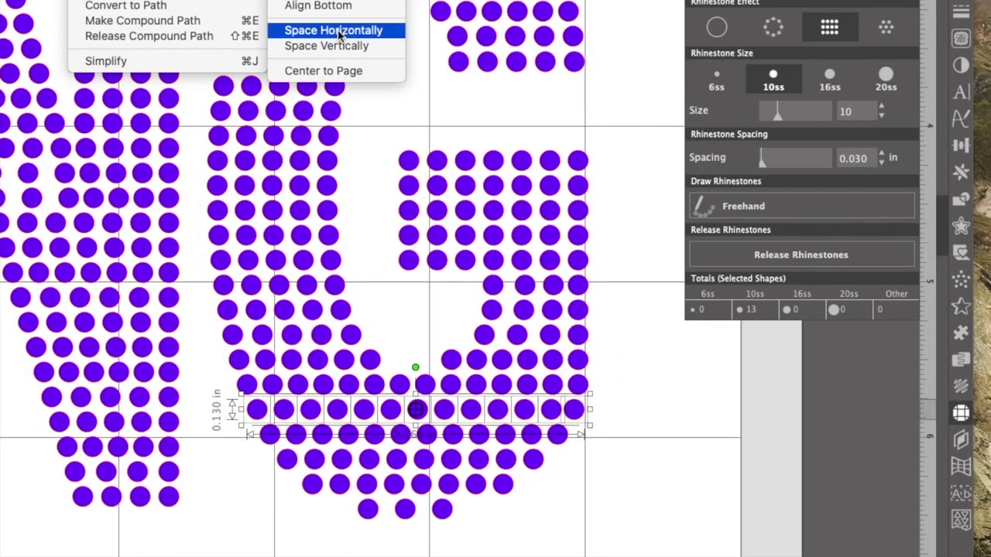
left_click(338, 35)
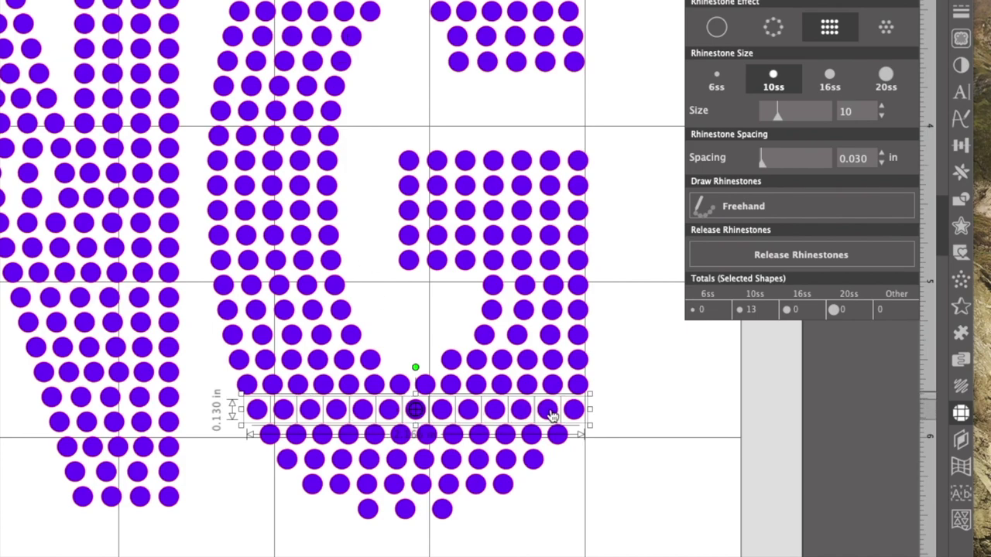
left_click(671, 437)
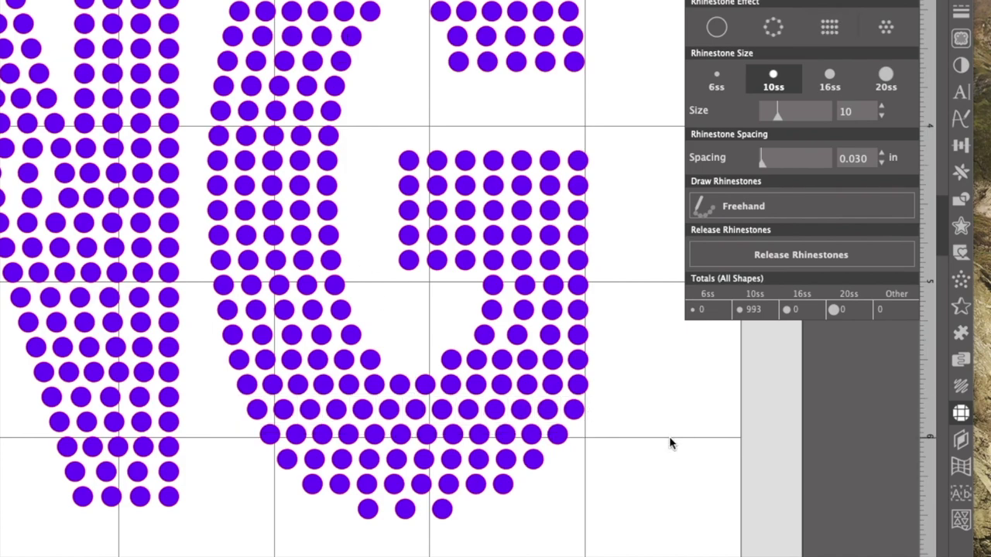
Move the end stone of that 13-stone row a little further inward and distribute the row's stones horizontally again
left_click(574, 411)
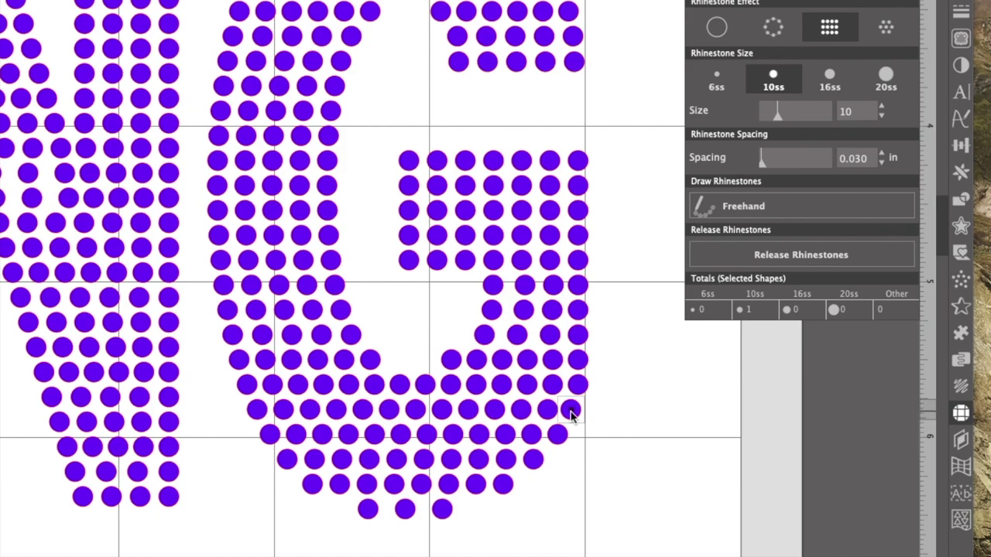
left_click(628, 412)
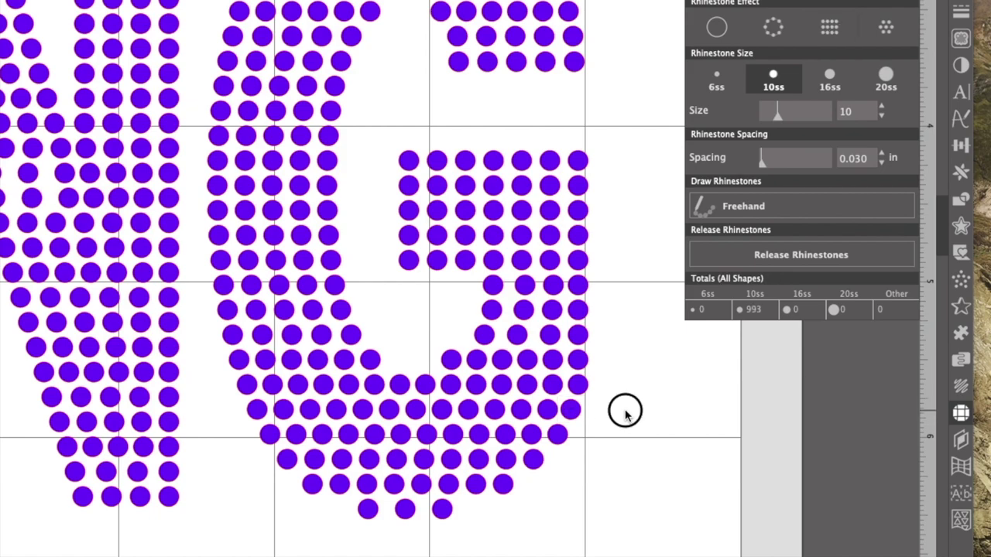
left_click_drag(547, 409, 251, 416)
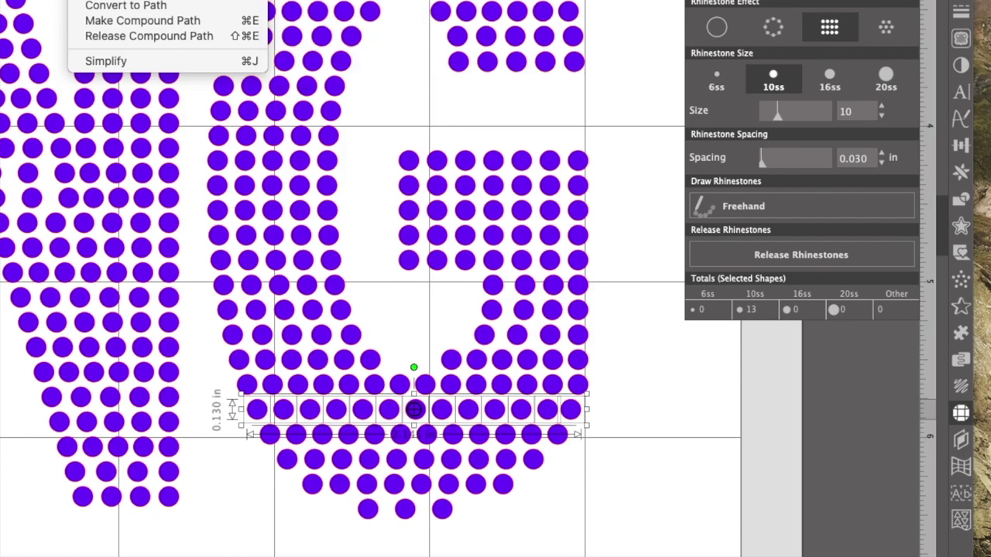
mouse_move(233, 1)
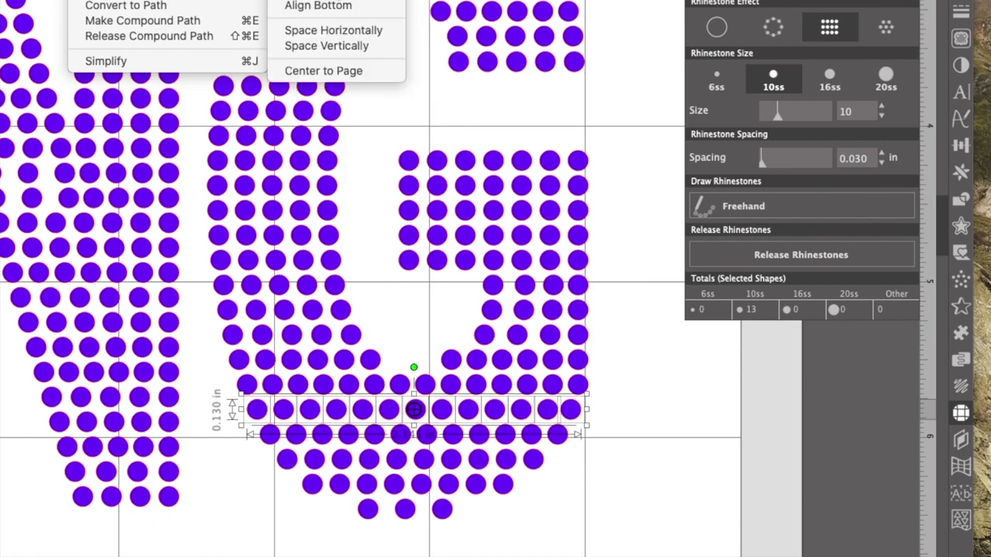
left_click(341, 31)
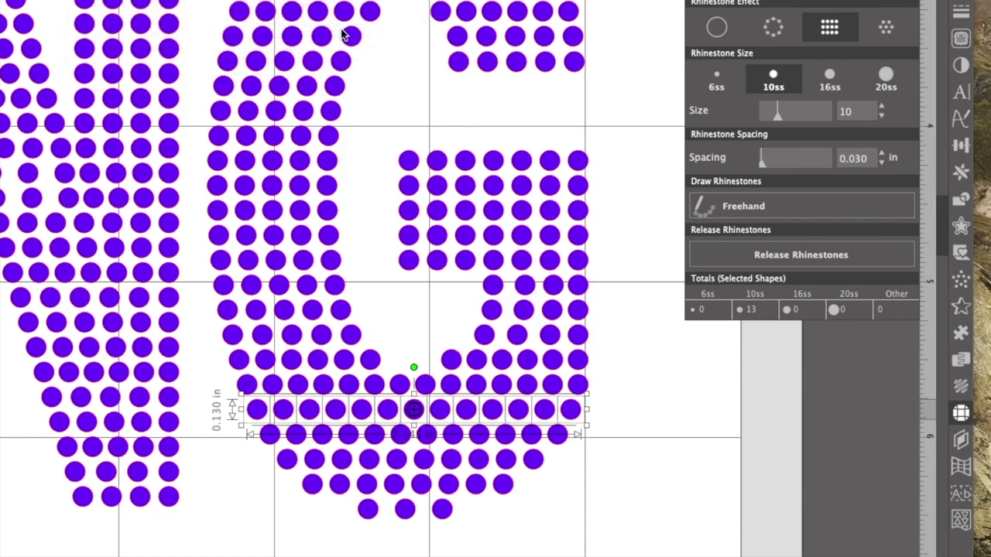
left_click(653, 471)
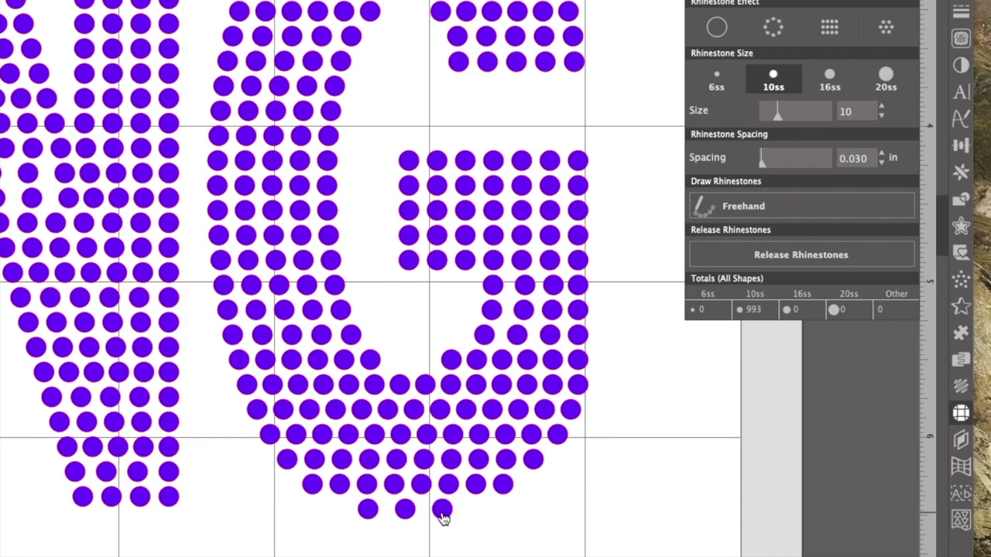
Duplicate the three stones in the G's bottom row and place the copy in line at the row's right end
left_click_drag(334, 506, 402, 508)
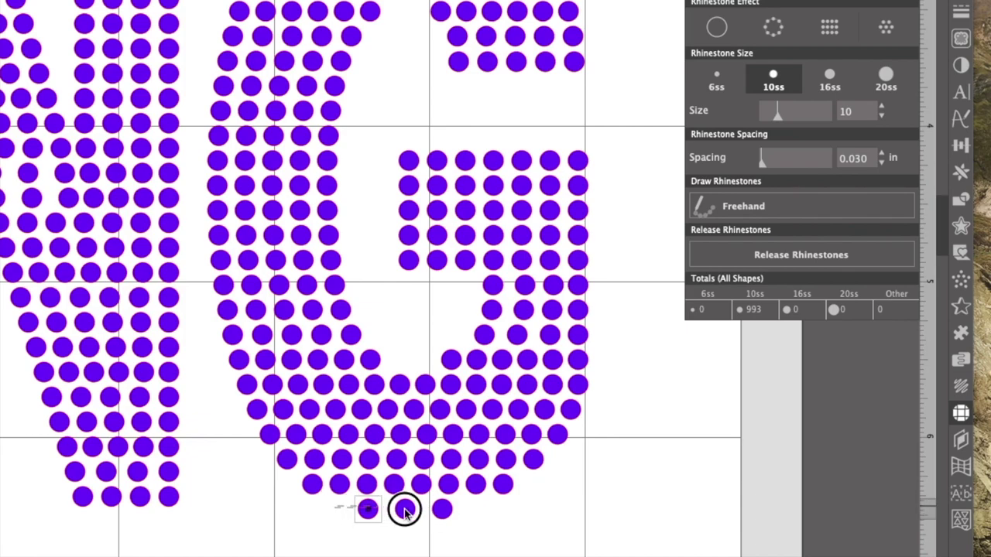
left_click(403, 514)
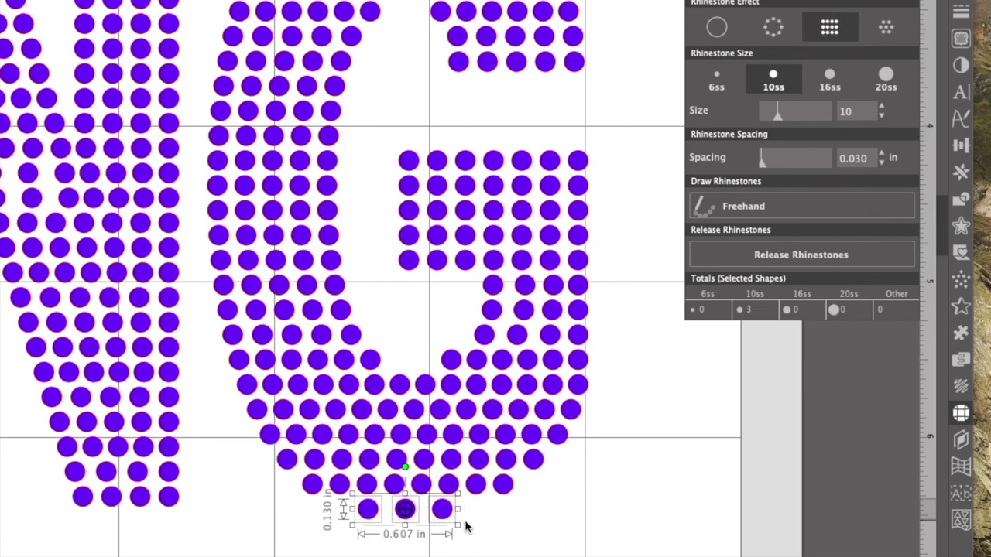
key("ctrl+d")
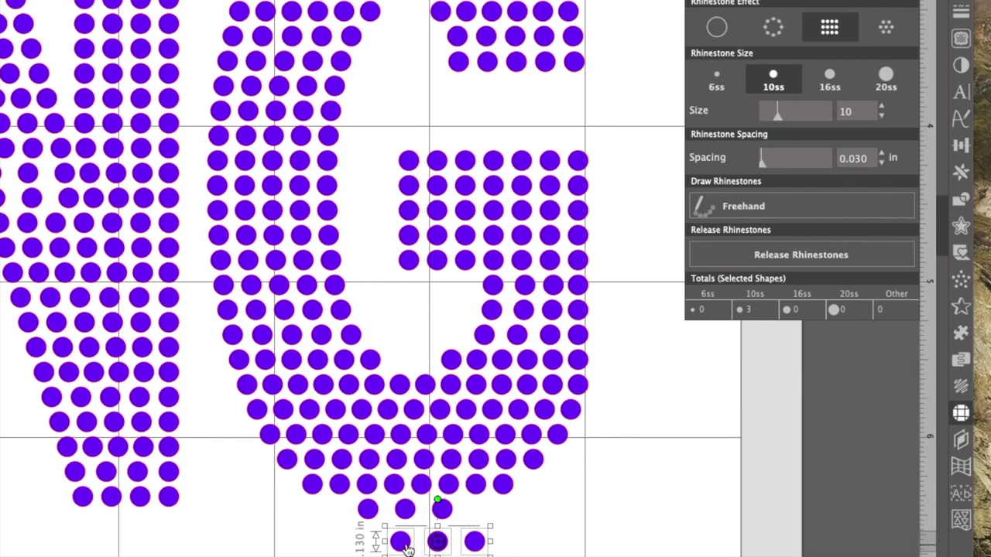
left_click_drag(404, 540, 473, 517)
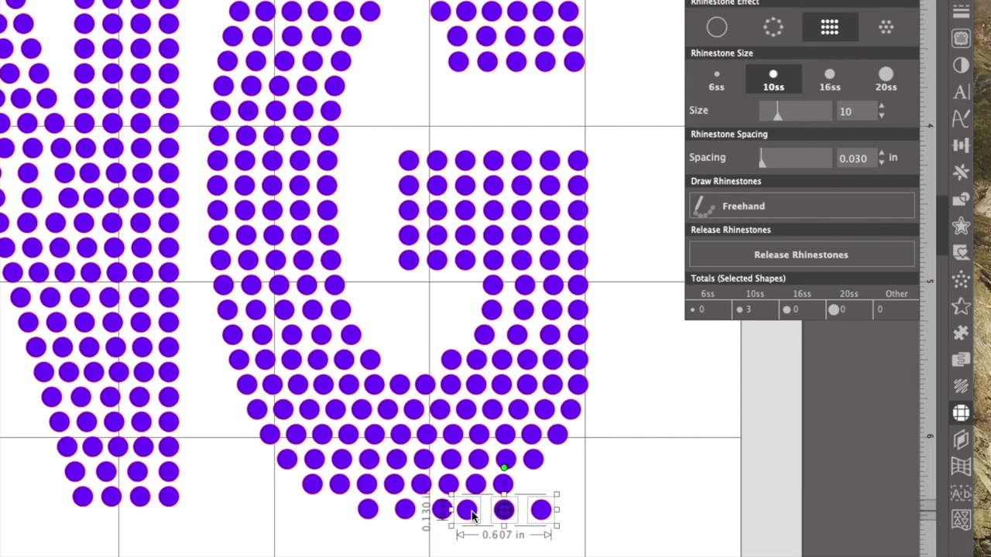
Move the outer stones of the G's bottom row to suit the curve and space all six stones evenly horizontally
mouse_move(365, 513)
left_mouse_down()
mouse_move(343, 512)
mouse_move(353, 509)
left_mouse_up()
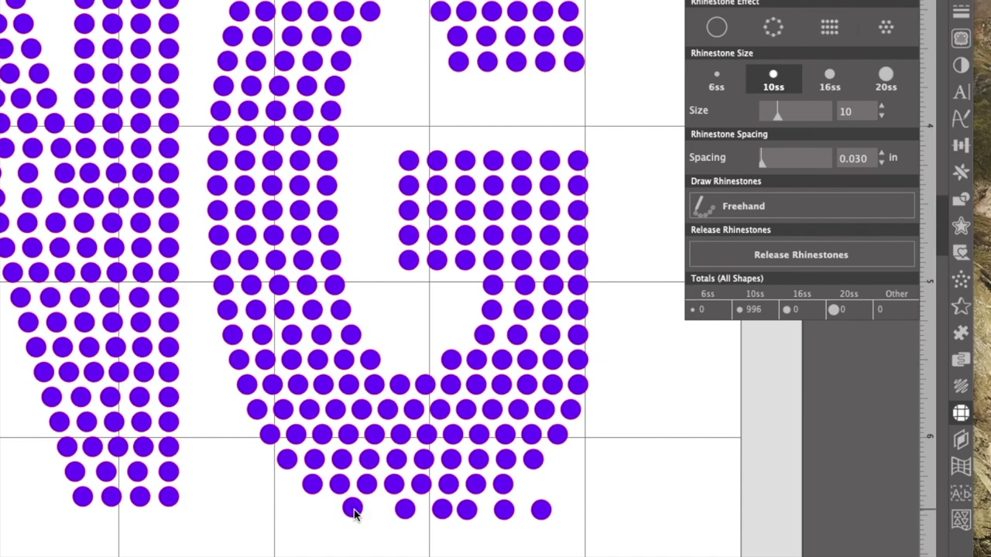
left_click_drag(501, 513, 316, 514)
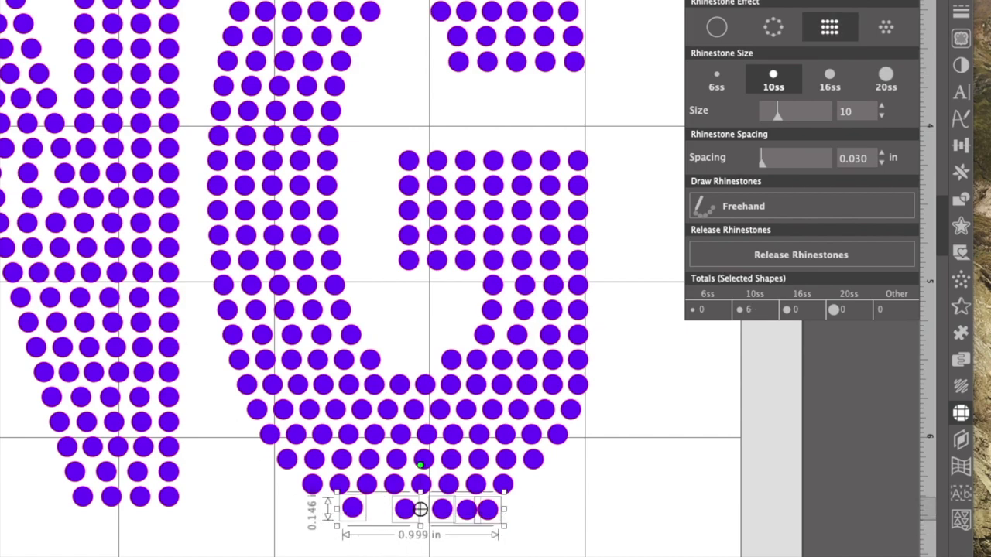
mouse_move(193, 1)
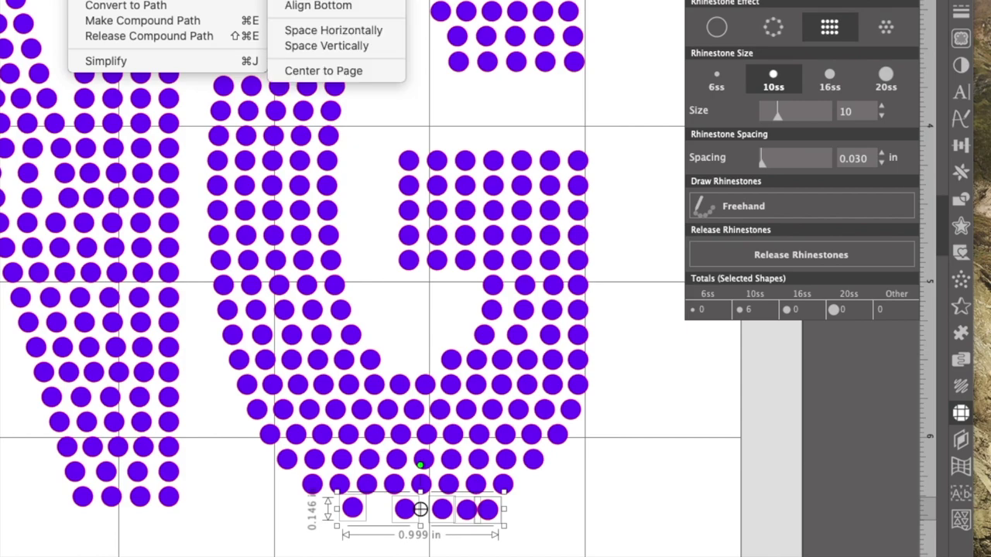
left_click(342, 29)
left_click(568, 458)
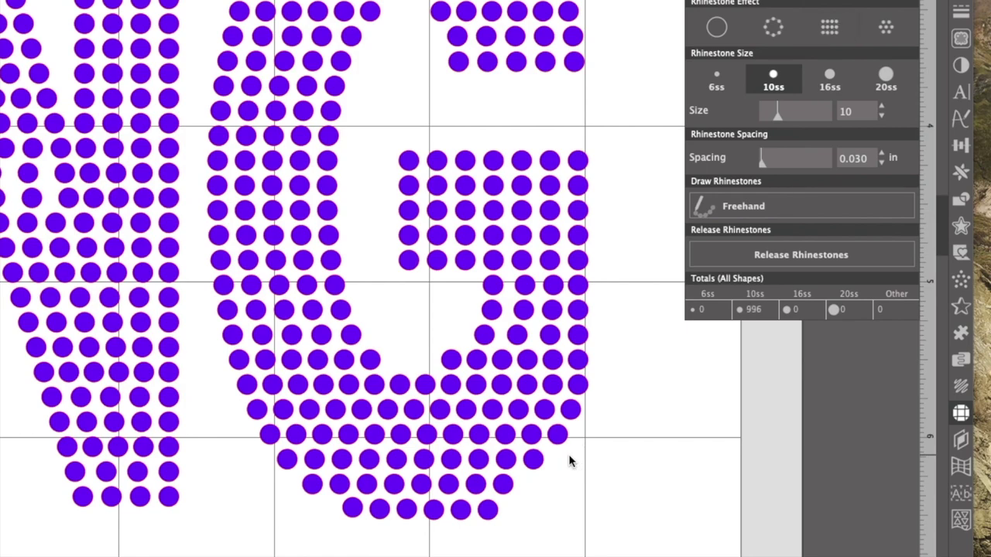
Delete the rightmost stone of the G's bottom row and shift the new end stone slightly outward
left_click(491, 513)
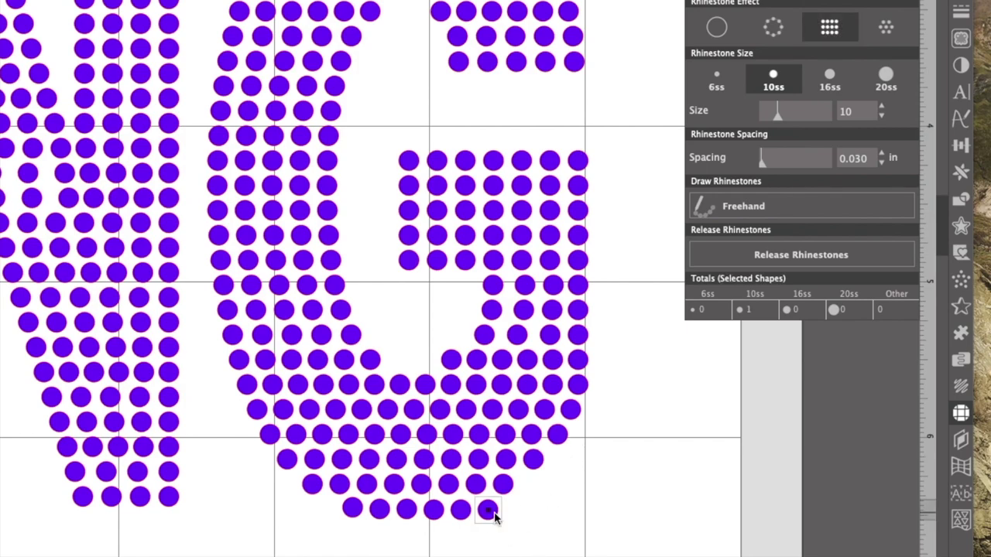
key("Delete")
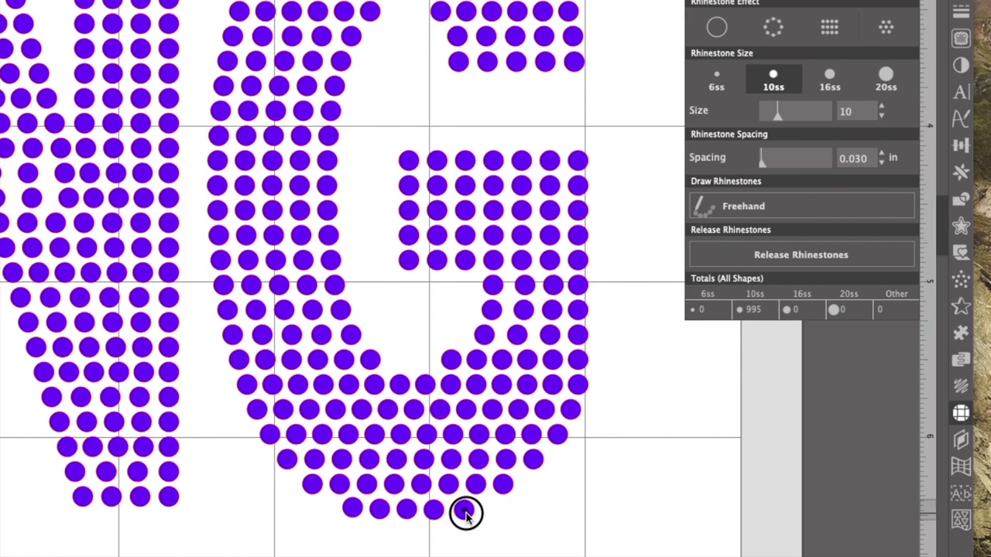
left_click(465, 511)
Align the five stones of the G's bottom row to their middle and space them evenly horizontally
left_click_drag(519, 539, 296, 515)
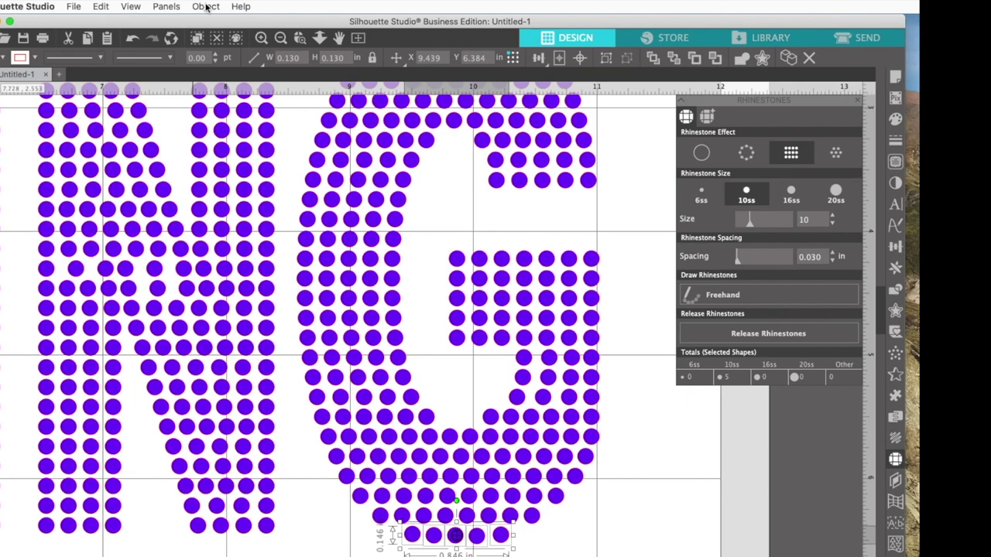
left_click(206, 7)
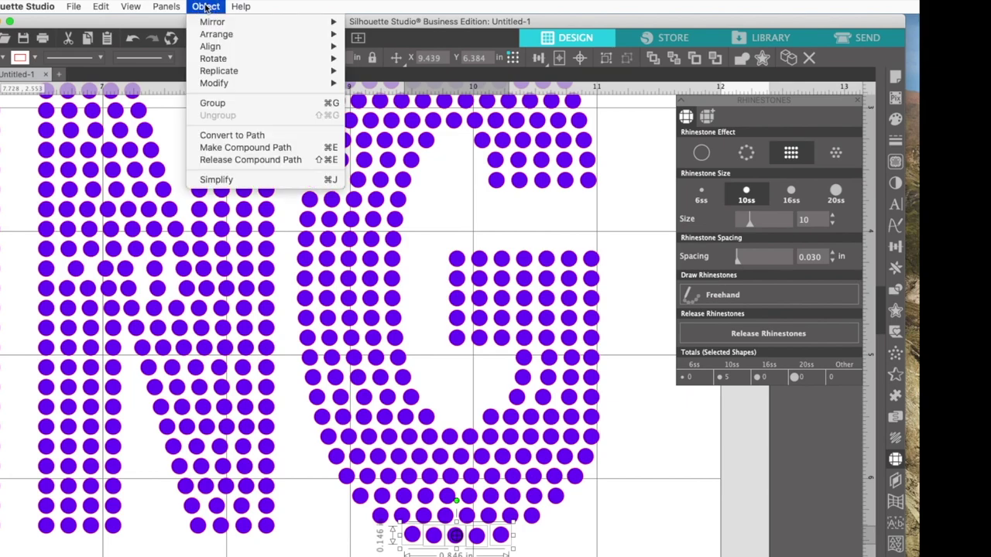
mouse_move(300, 52)
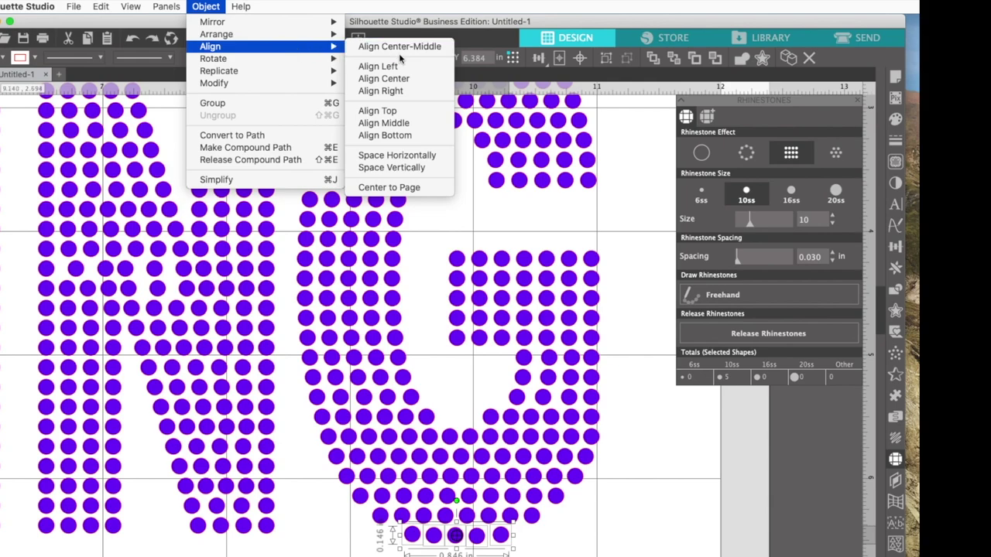
left_click(406, 125)
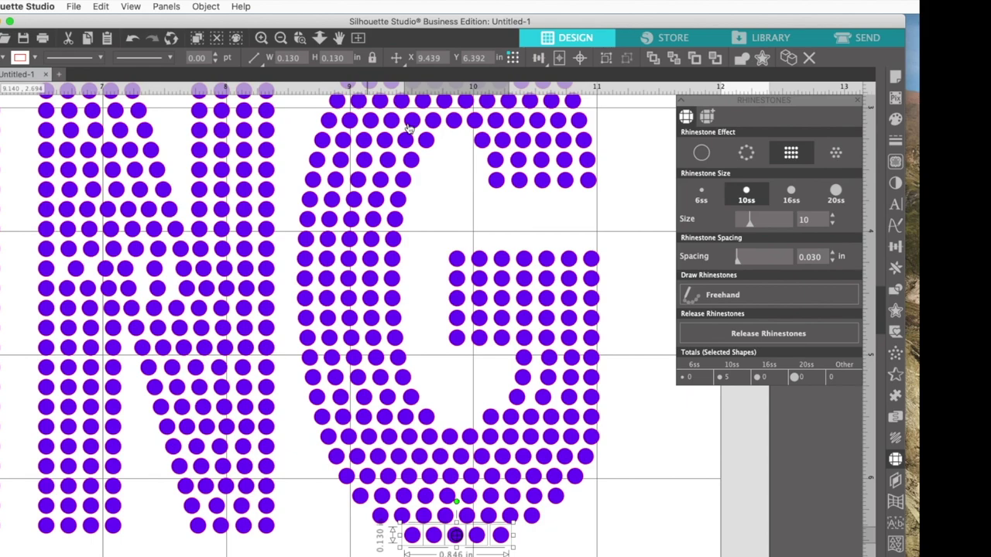
left_click(205, 7)
mouse_move(211, 48)
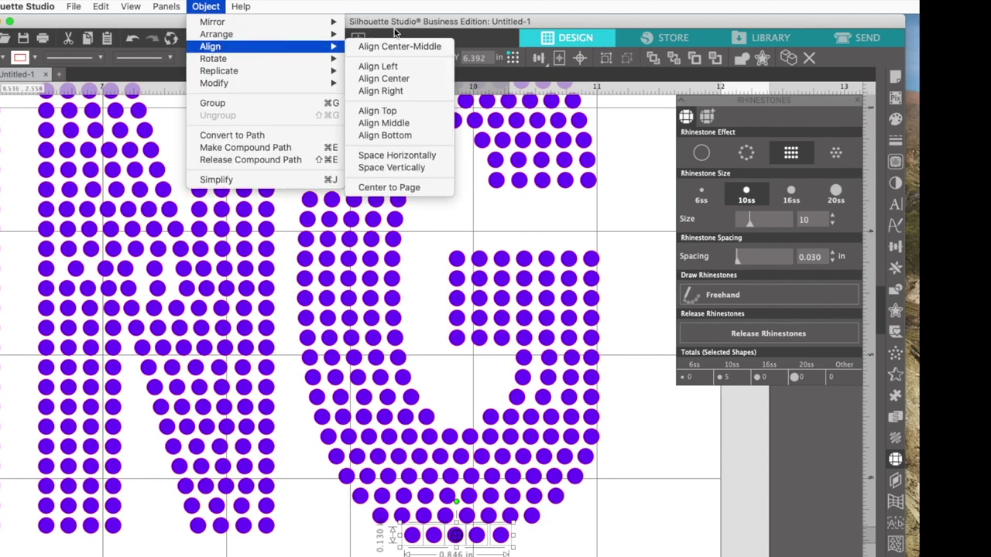
left_click(401, 155)
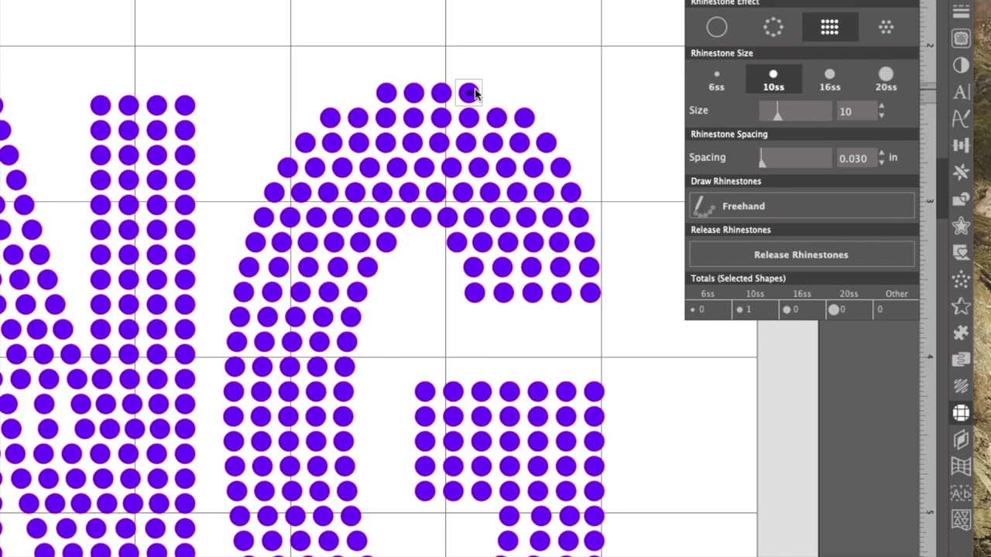
Duplicate the end stone of the G's top row and place the copy at the row's right end
scroll(479, 186, "down", 5)
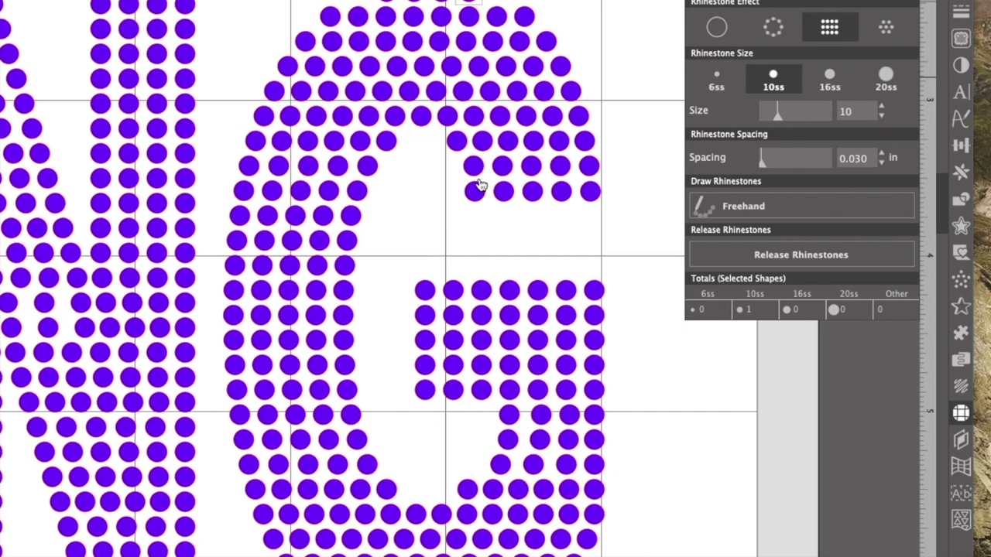
scroll(480, 186, "down", 4)
scroll(571, 552, "up", 12)
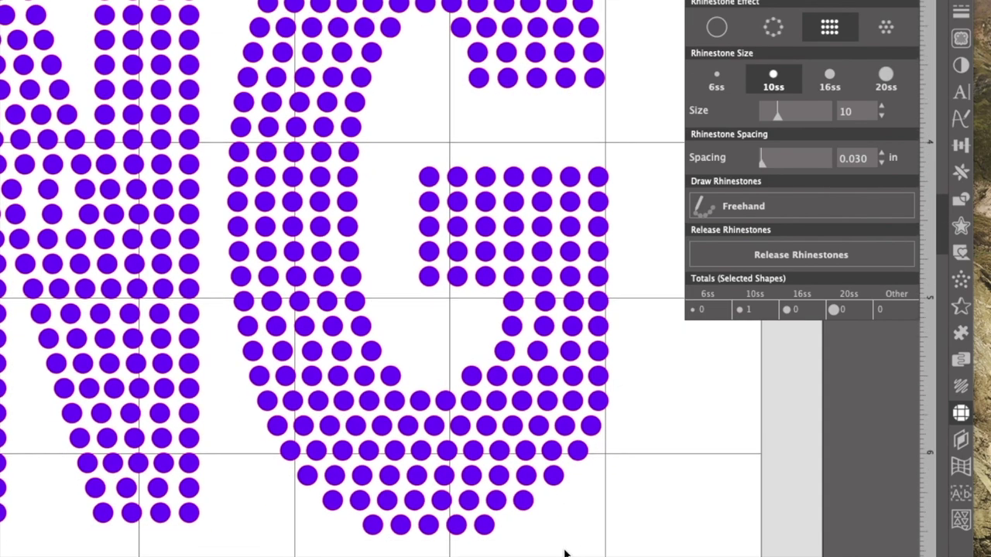
scroll(565, 552, "up", 2)
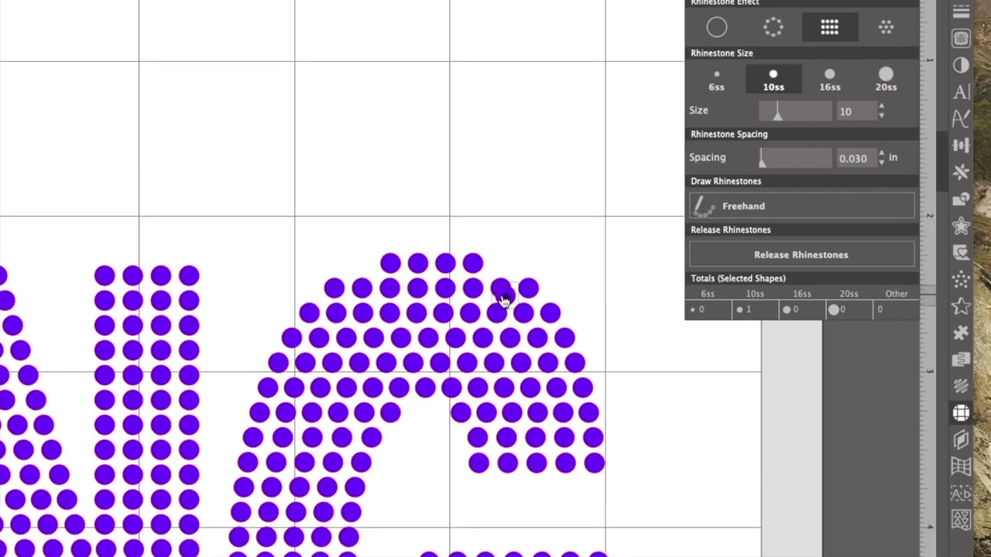
left_click(500, 265)
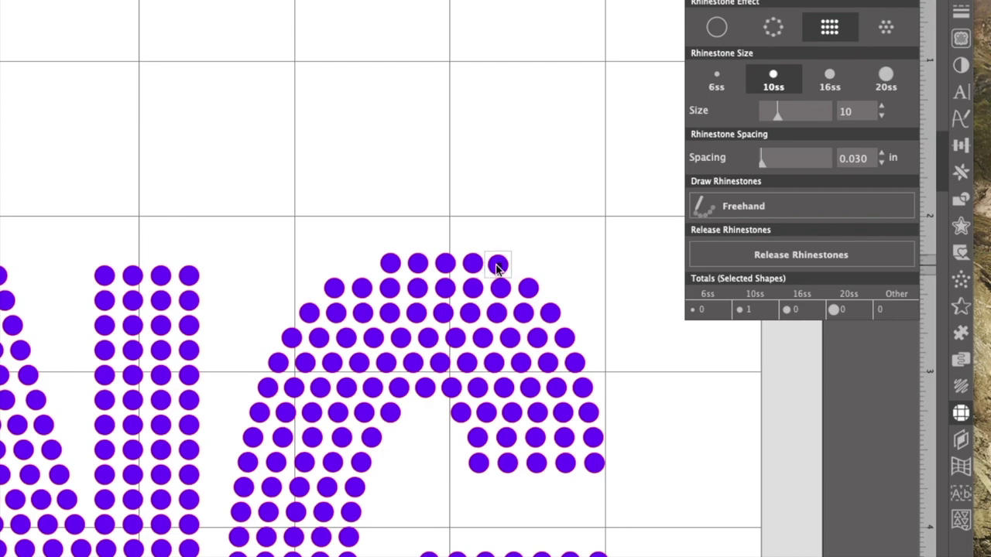
Align the five stones of the G's top row to their middle and space them evenly horizontally
left_click_drag(356, 191, 532, 271)
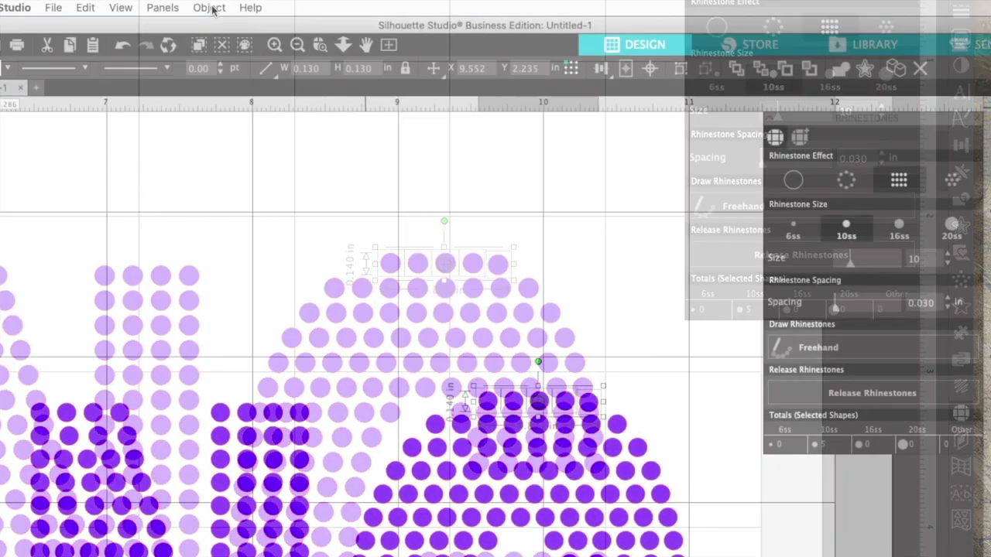
left_click(210, 8)
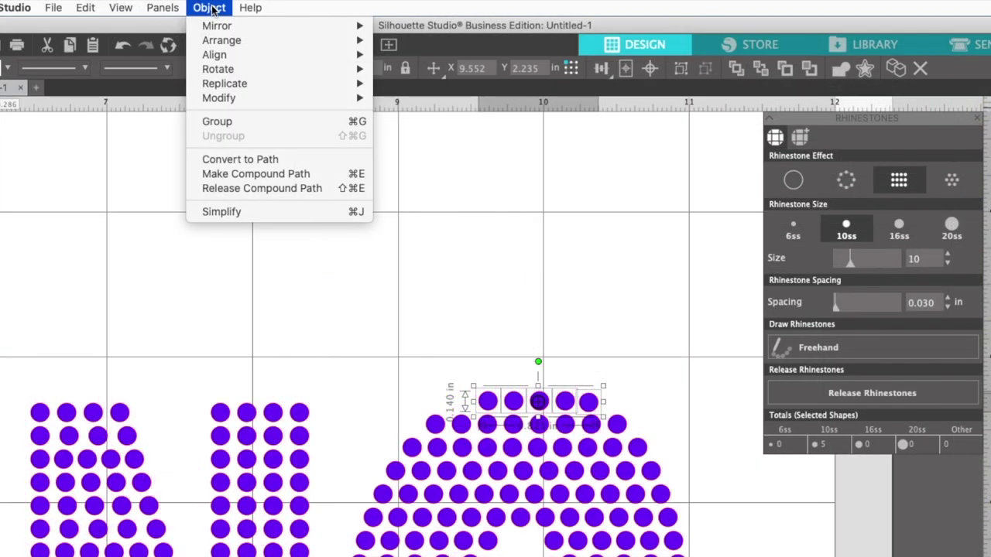
mouse_move(223, 57)
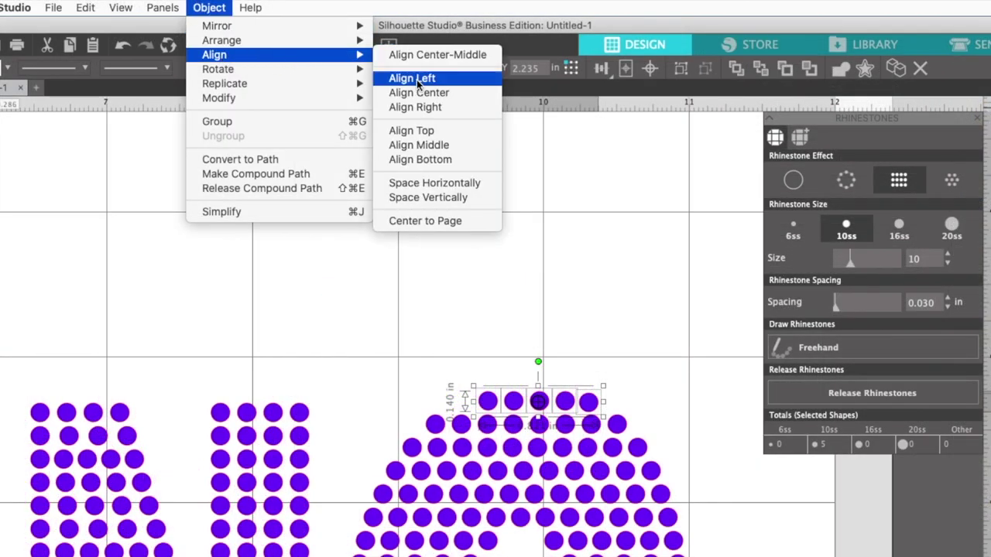
left_click(430, 146)
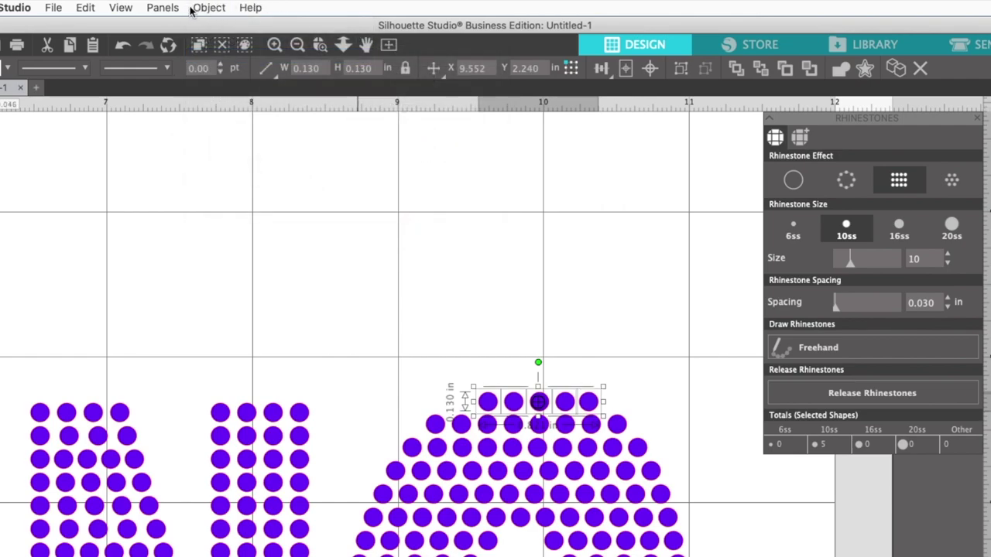
left_click(207, 9)
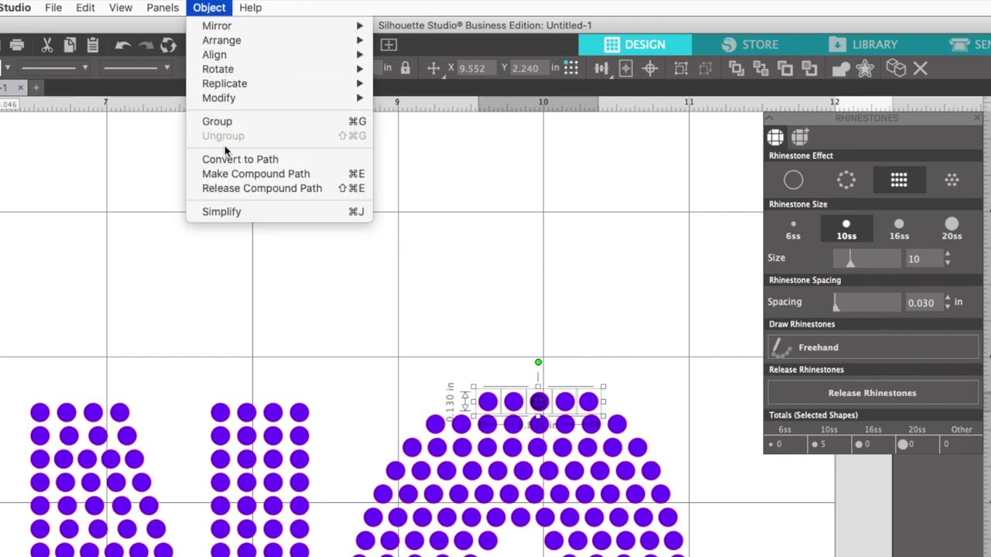
mouse_move(236, 55)
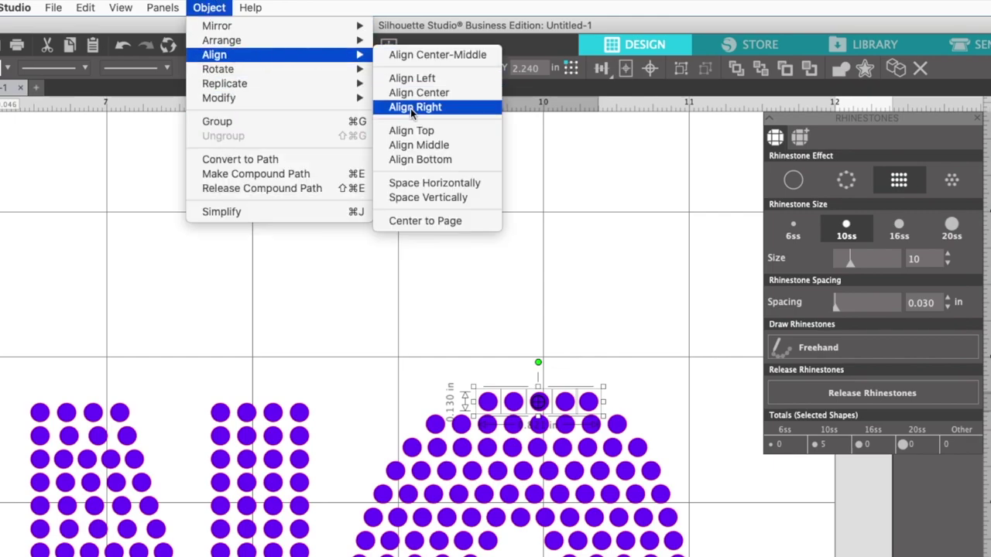
left_click(401, 185)
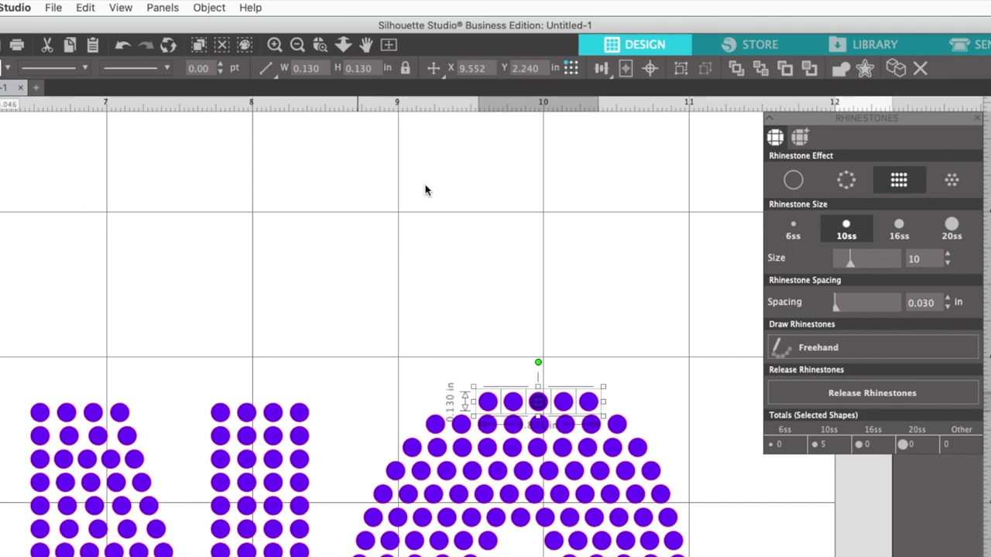
Nudge the G's five-stone top row left to centre it over the row below, and deselect it
key("Left")
key("Left")
key("Left")
key("Left")
key("Left")
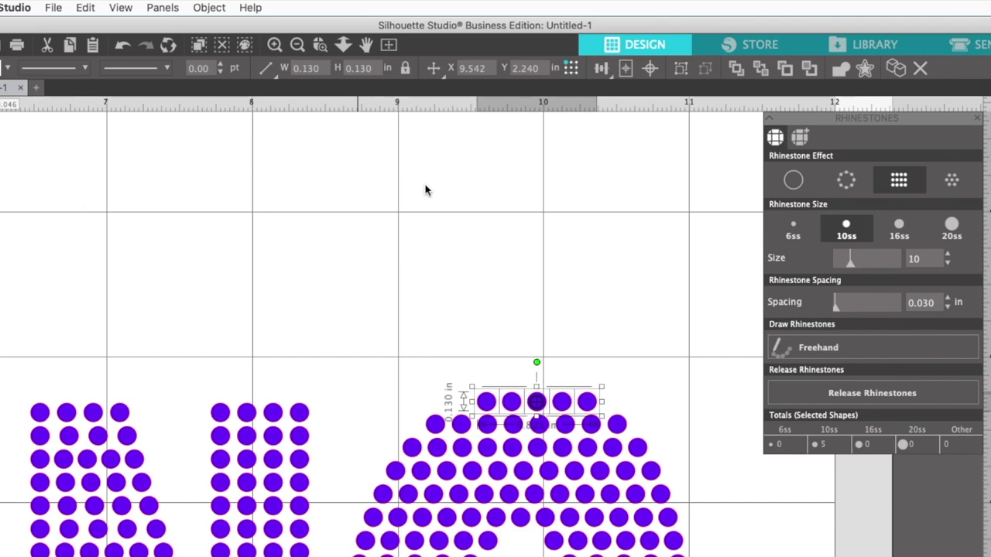
key("Left")
key("Left")
key("Left")
key("Left")
key("Left")
key("Left")
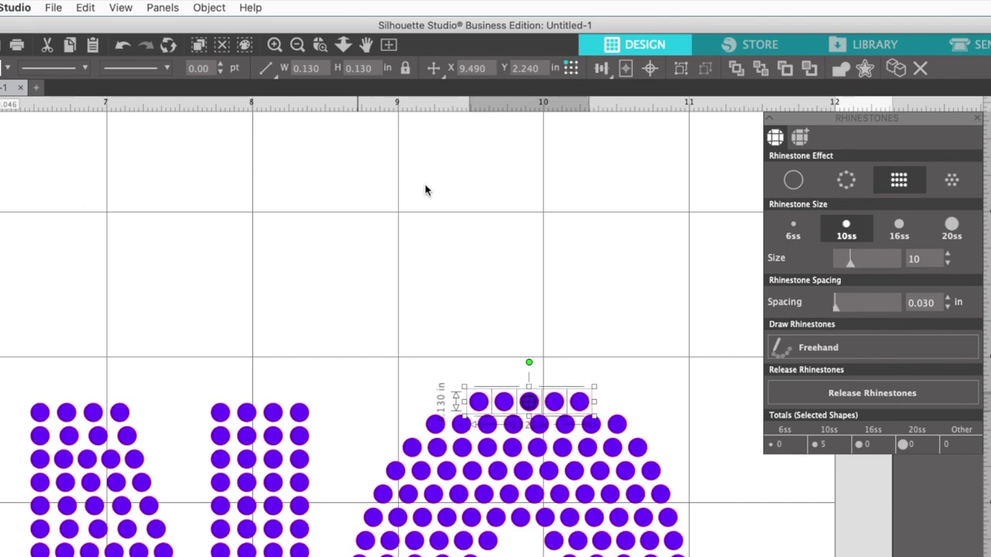
left_click(492, 247)
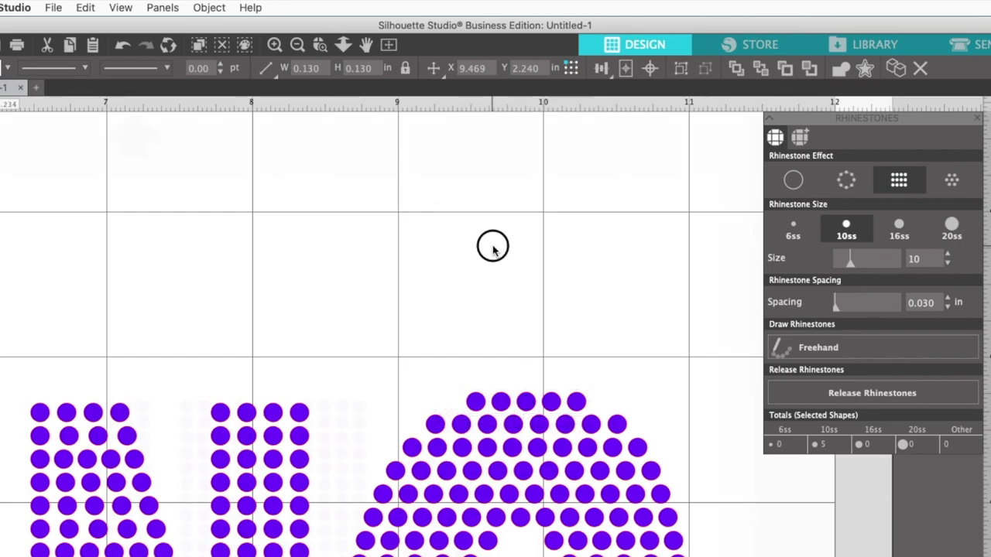
Ungroup the stones of the letter N and deselect them
scroll(492, 247, "down", 4)
scroll(492, 246, "down", 2)
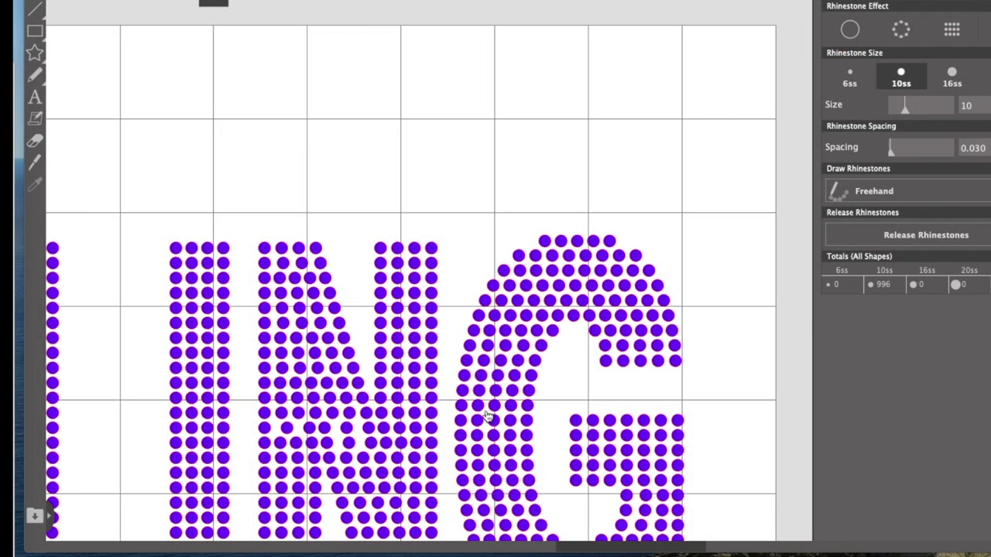
scroll(488, 418, "down", 5)
scroll(488, 418, "left", 2)
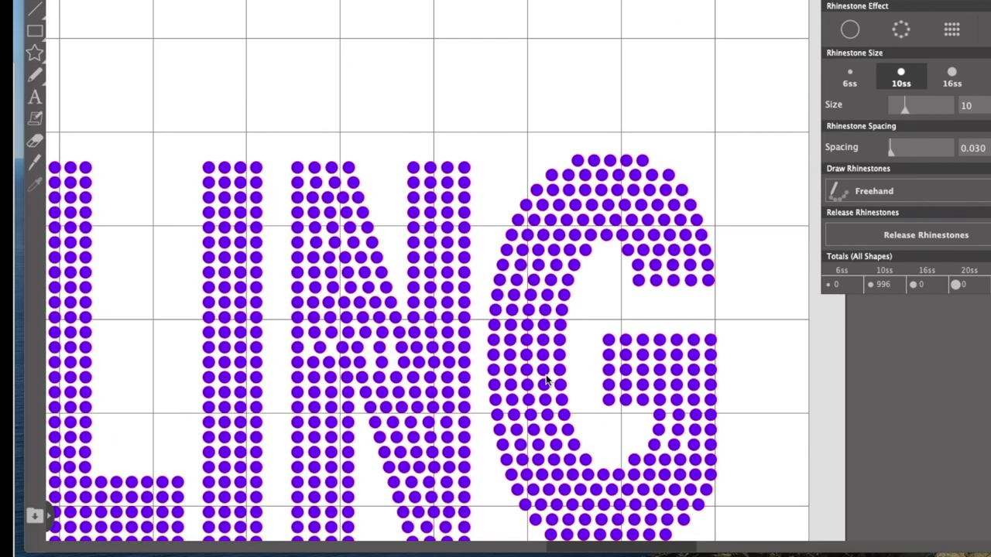
scroll(546, 380, "down", 3)
scroll(546, 380, "left", 4)
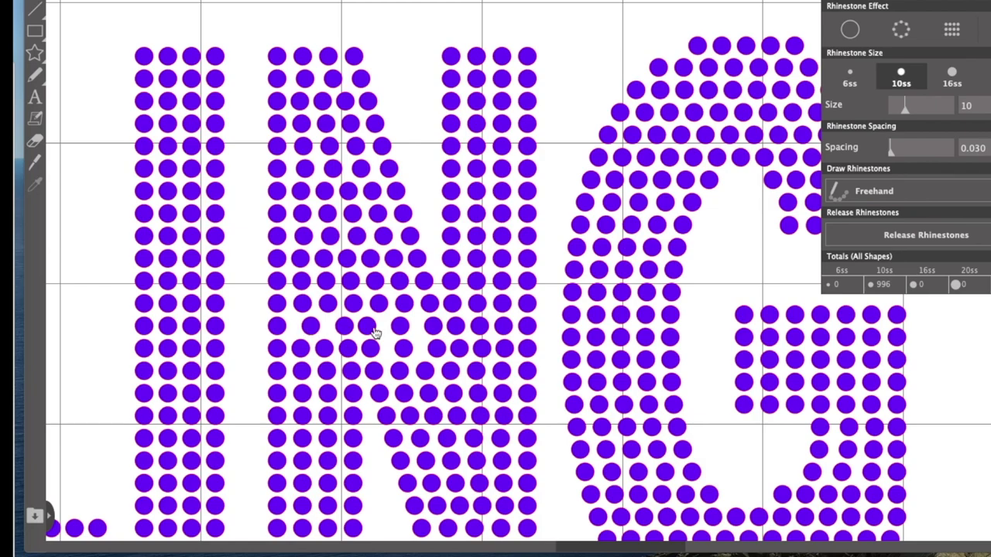
left_click(480, 350)
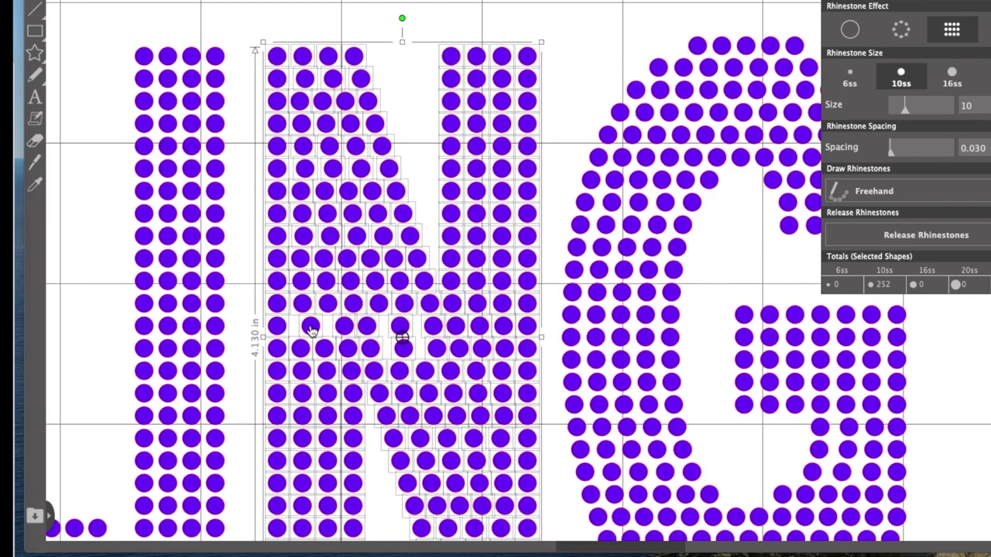
left_click(569, 144)
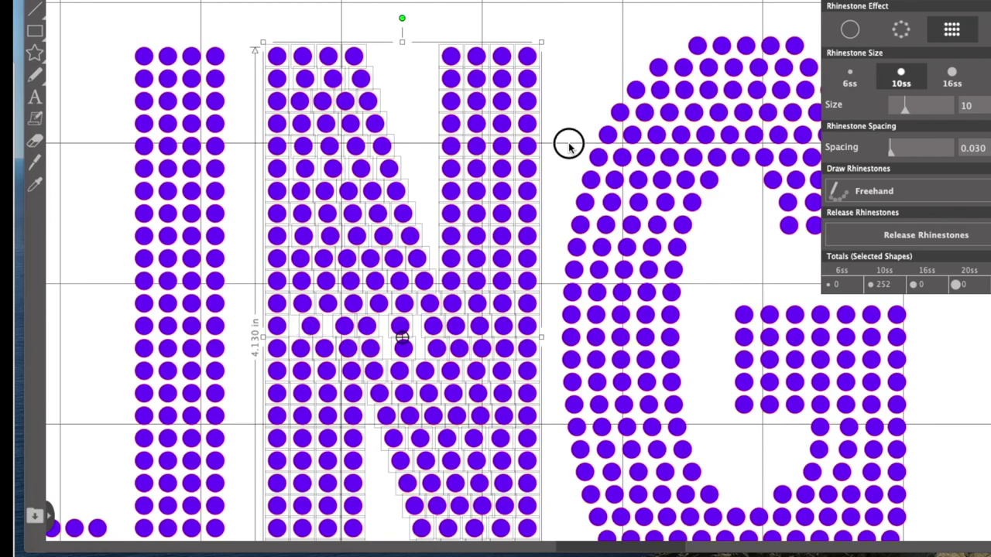
Nudge the second stone of the N's gapped middle row left, in line with the column of stones above and below
left_click(309, 328)
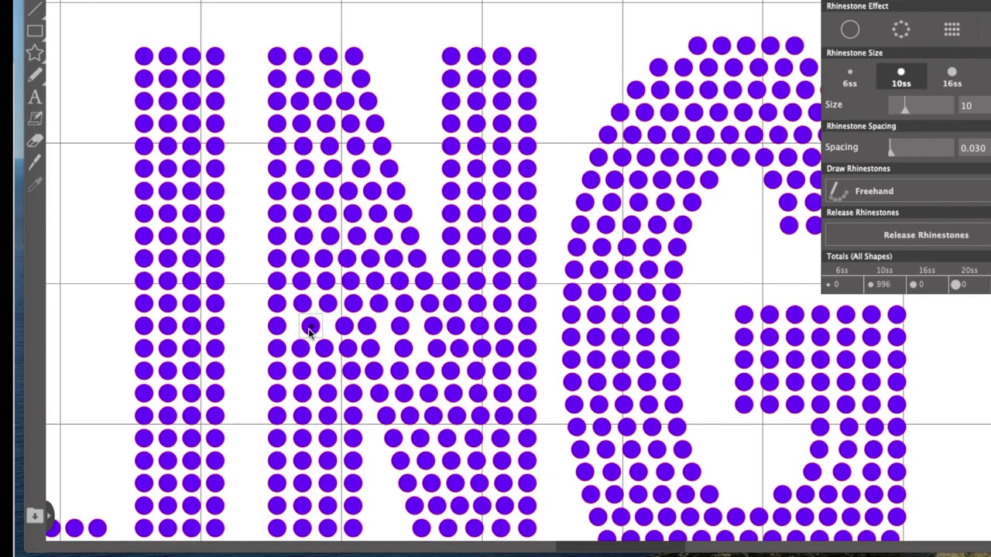
key("Left")
key("Left")
key("Left")
key("Left")
key("Left")
key("Left")
key("Left")
key("Left")
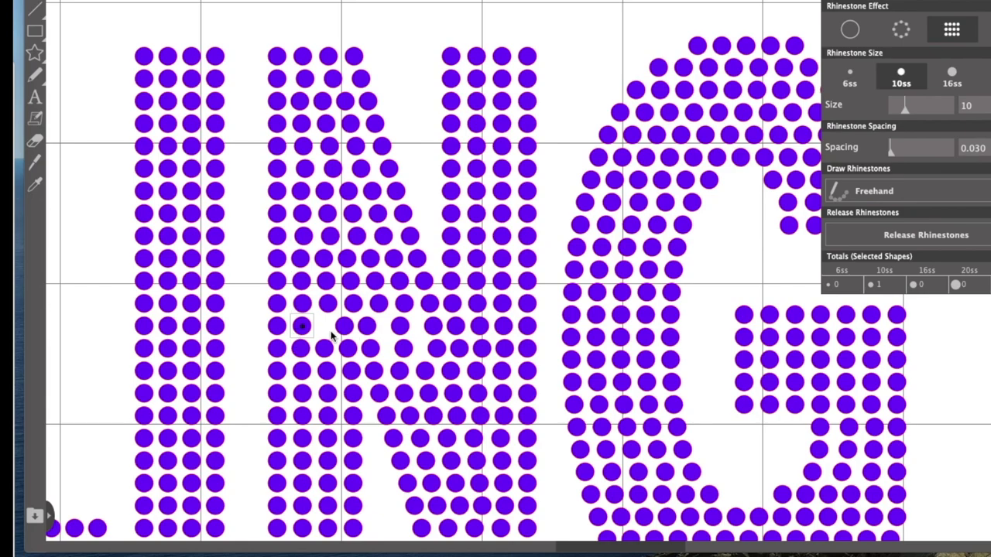
Paste a copy of the stone and nudge it into the gap after the second stone of the N's gapped row
key("super+v")
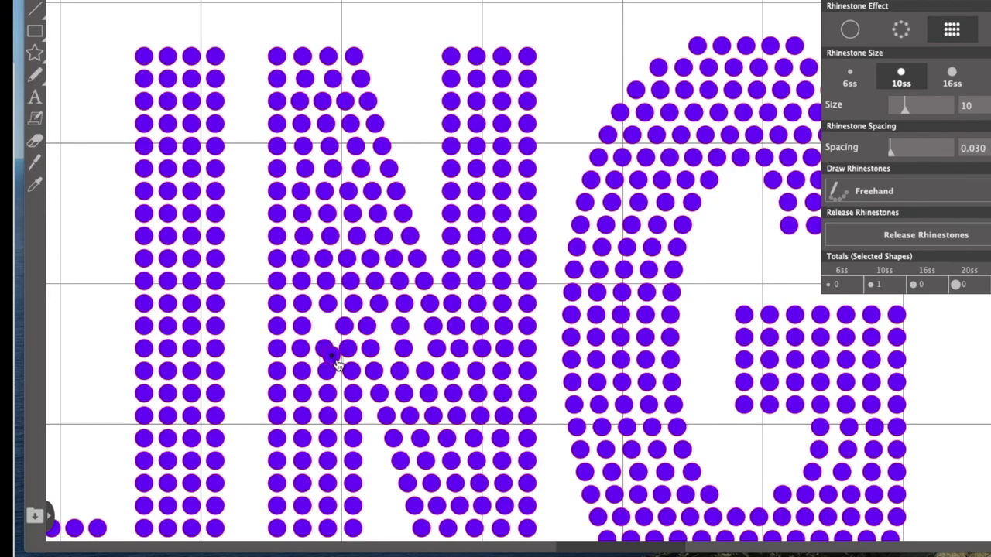
key("Up")
key("Up")
key("Up")
key("Up")
key("Up")
key("Up")
key("Left")
key("Left")
key("Left")
key("Left")
key("Left")
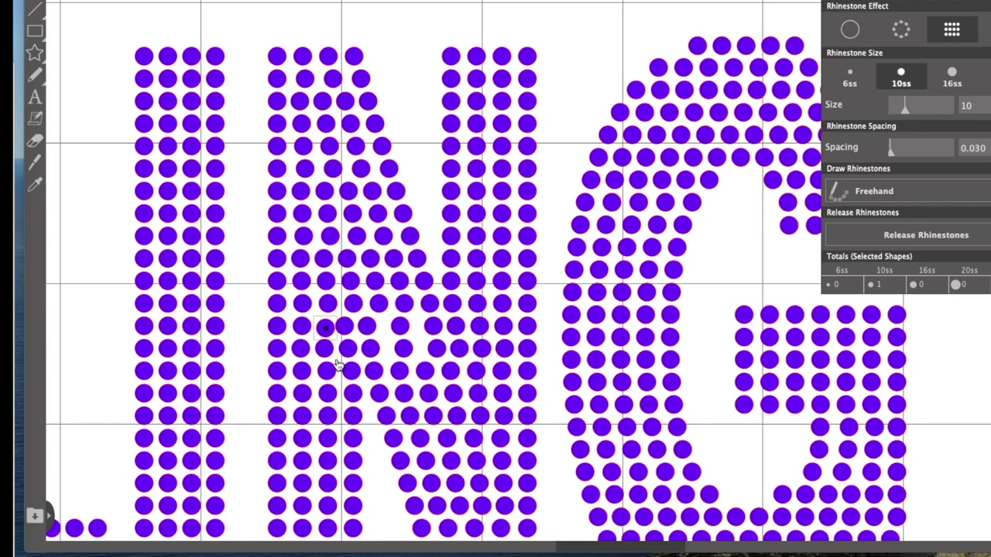
Align the first four stones of the N's gapped row to their middle and space them evenly horizontally
left_click_drag(276, 326, 344, 333)
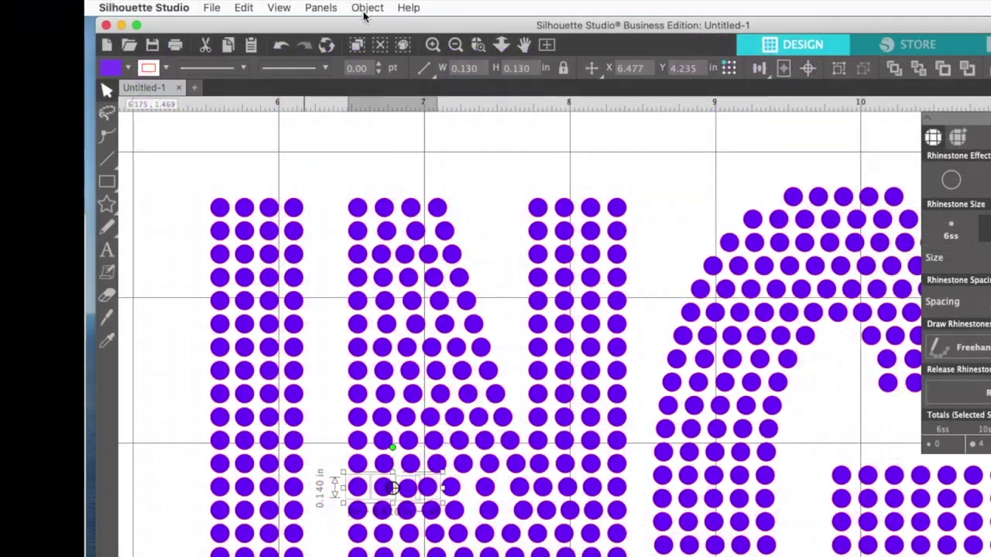
left_click(367, 7)
mouse_move(382, 59)
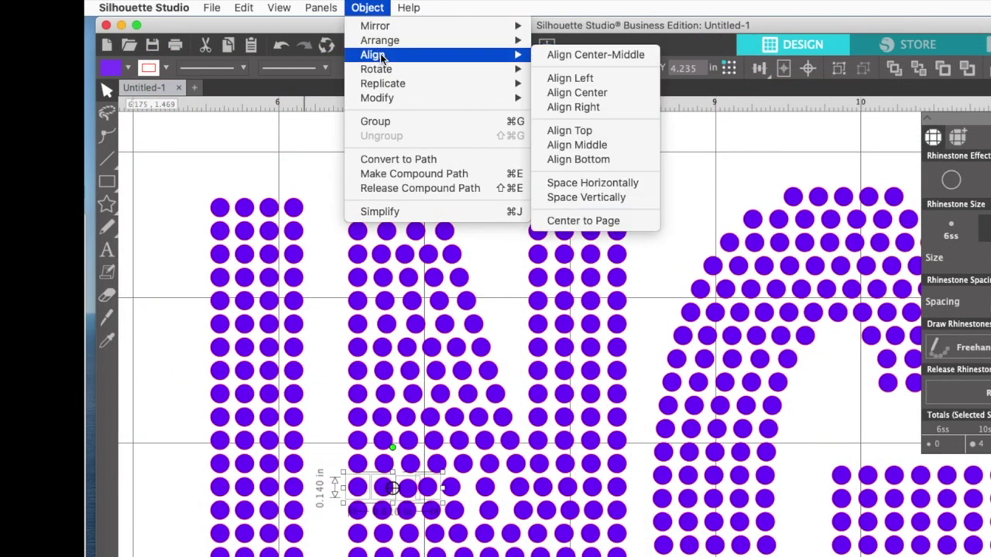
left_click(600, 146)
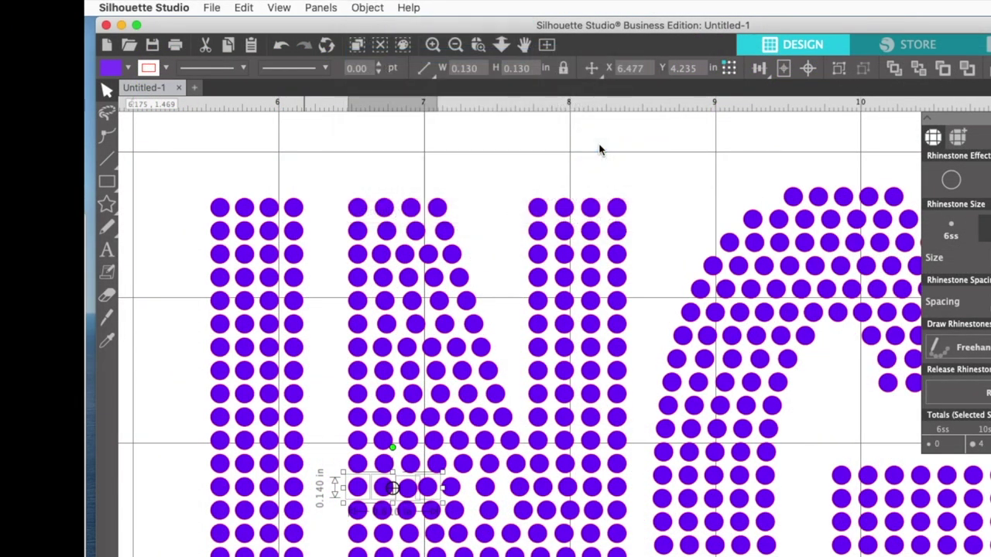
left_click(371, 9)
mouse_move(381, 59)
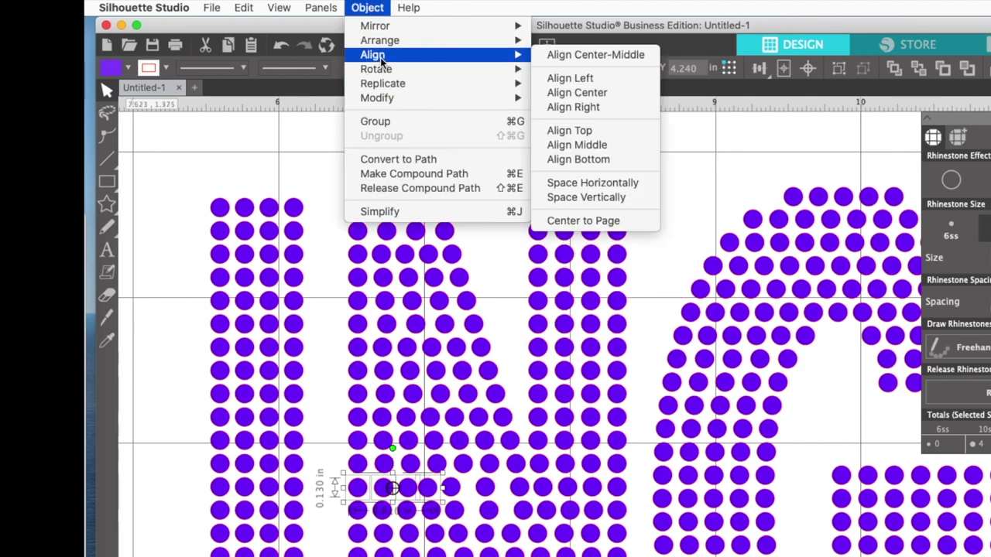
left_click(593, 183)
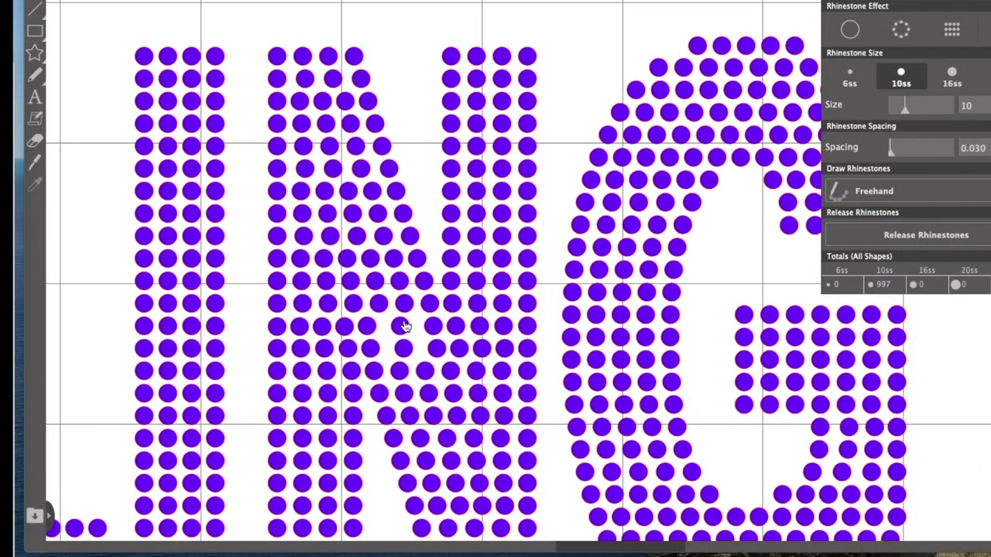
Nudge the isolated stone in the same N row left, closer to the evenly spaced stones
left_click(401, 323)
left_click(399, 328)
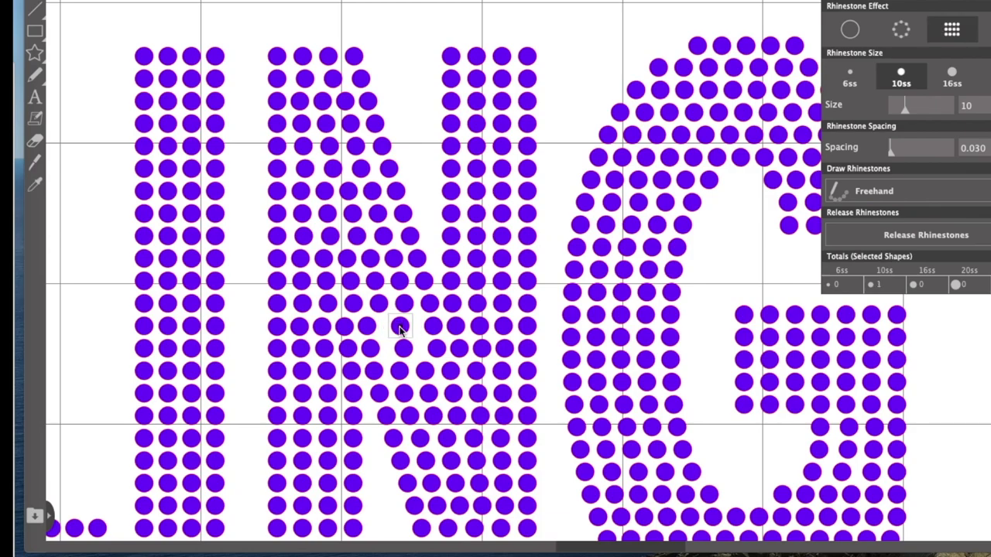
key("Left")
key("Left")
key("Left")
key("Left")
key("Left")
key("Left")
key("Left")
key("Left")
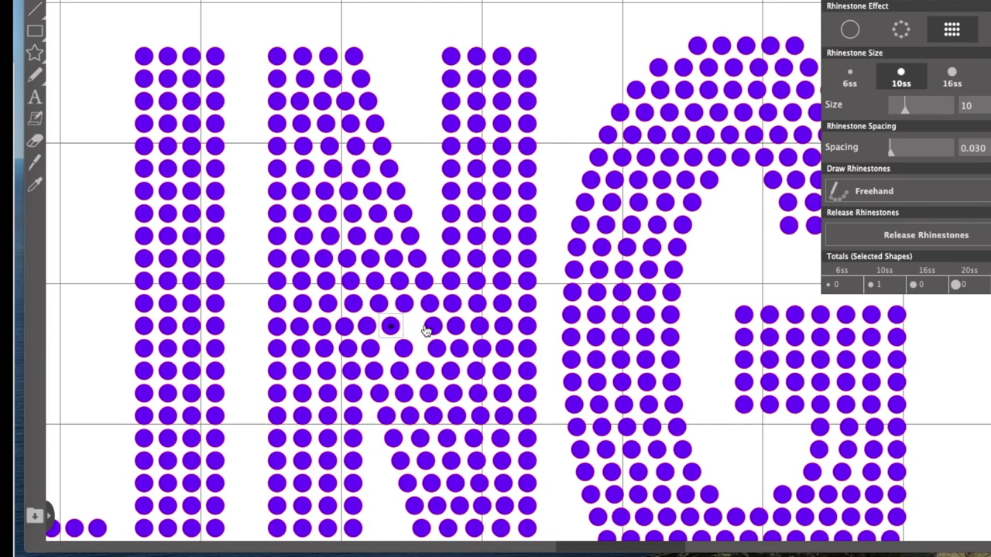
Paste another stone and nudge it vertically into the remaining gap of the same N row
key("super+v")
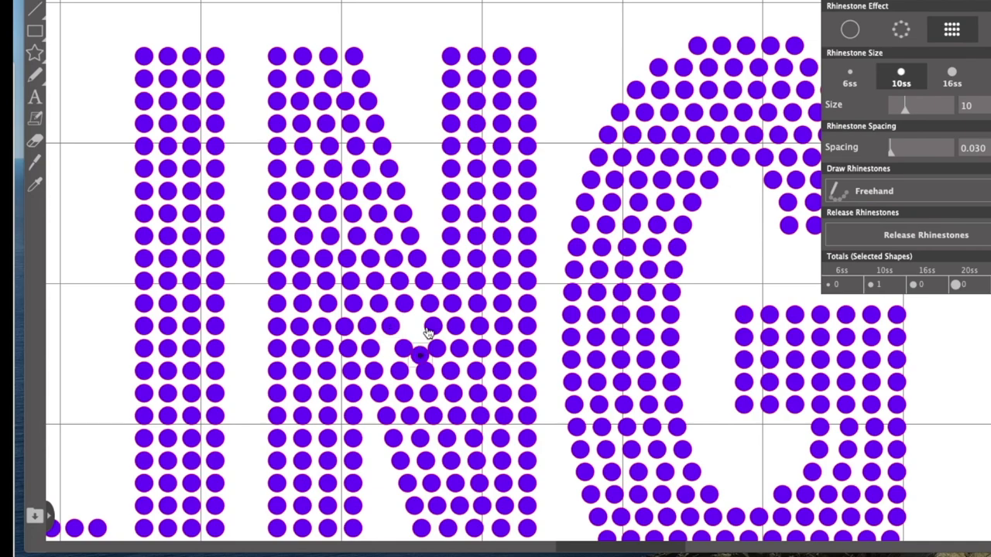
key("Up")
key("Up")
key("Up")
key("Up")
key("Up")
key("Up")
key("Up")
key("Up")
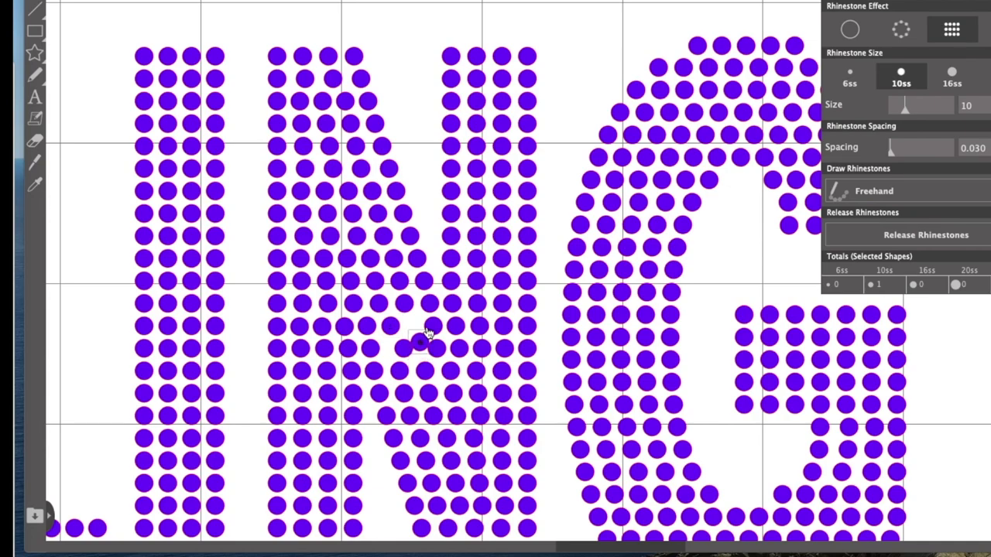
key("Up")
key("Up")
key("Up")
key("Up")
key("Up")
key("Up")
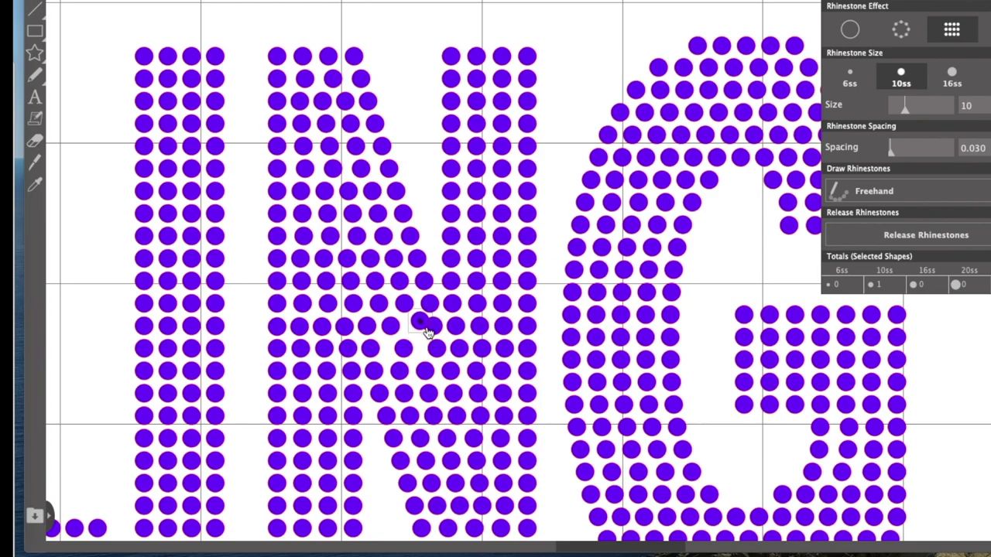
key("Down")
key("Down")
key("Down")
key("Down")
Align the seven stones across the filled gap in the N's row to their bottom and space them evenly horizontally
left_click_drag(546, 328, 395, 328)
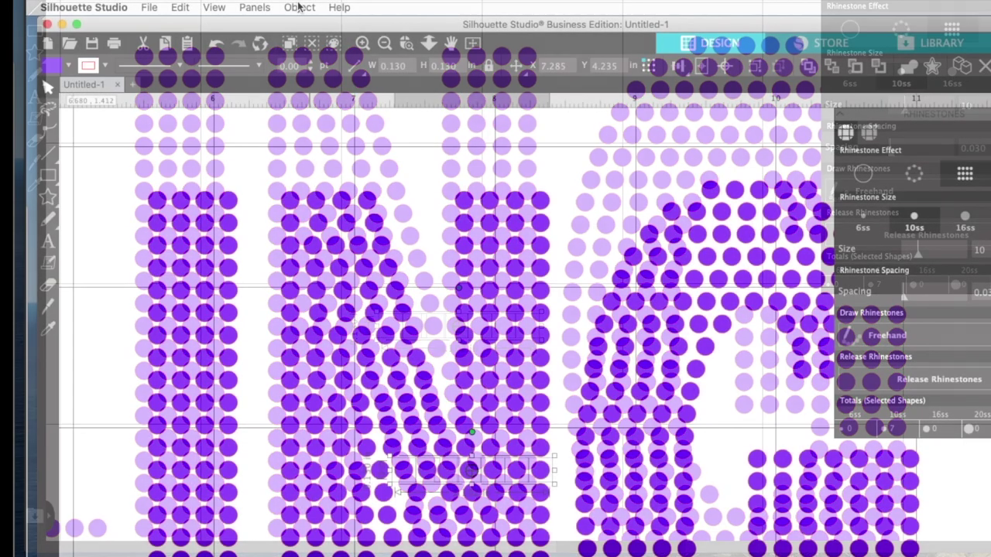
left_click(299, 7)
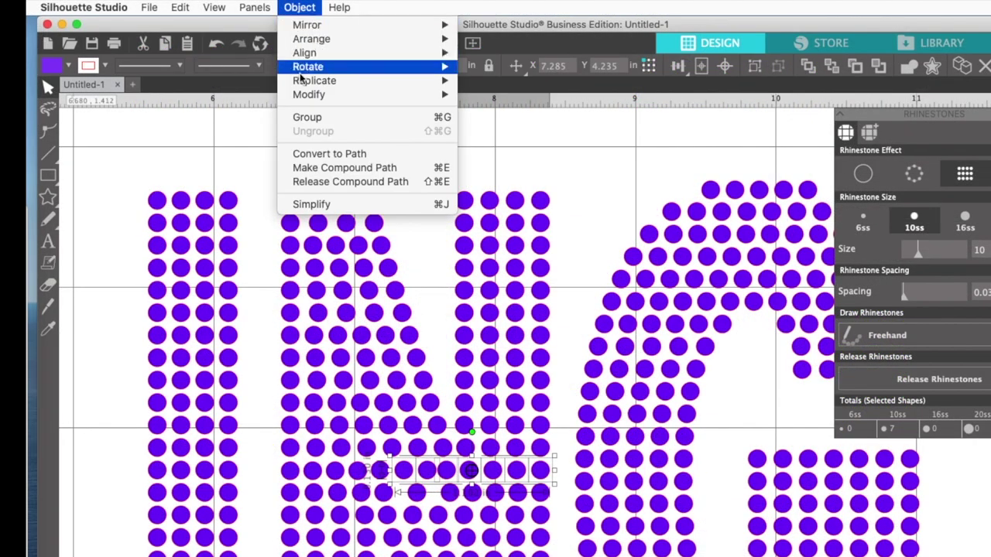
mouse_move(405, 60)
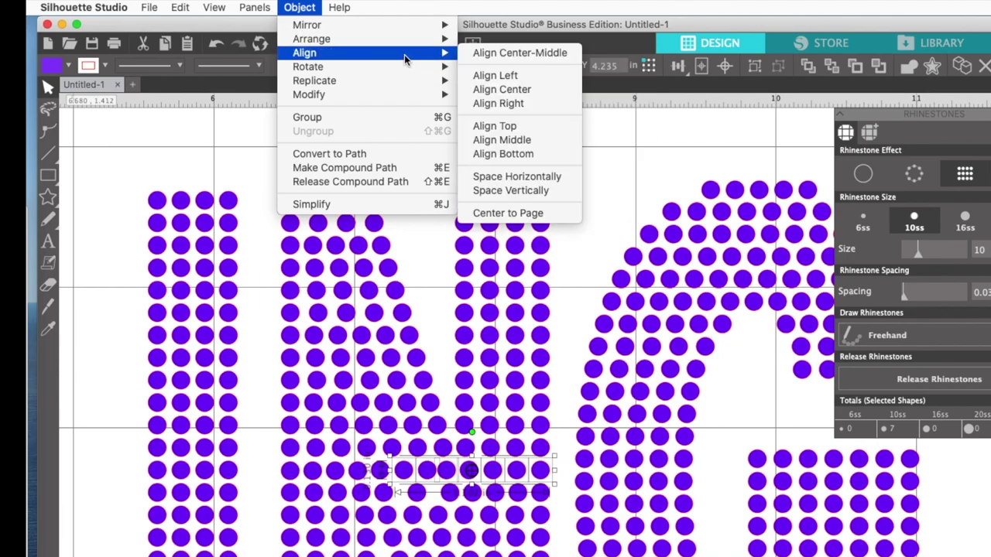
left_click(498, 152)
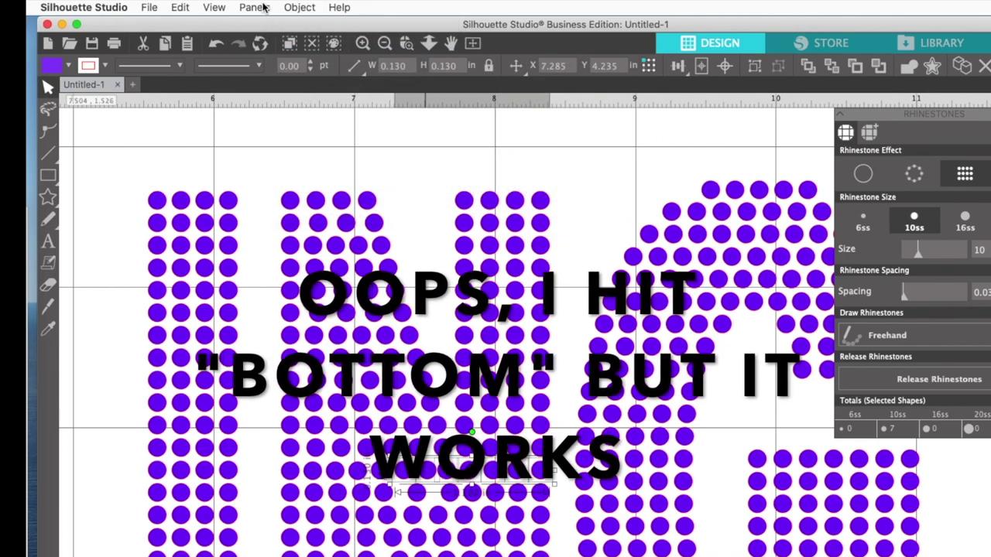
left_click(299, 7)
mouse_move(299, 65)
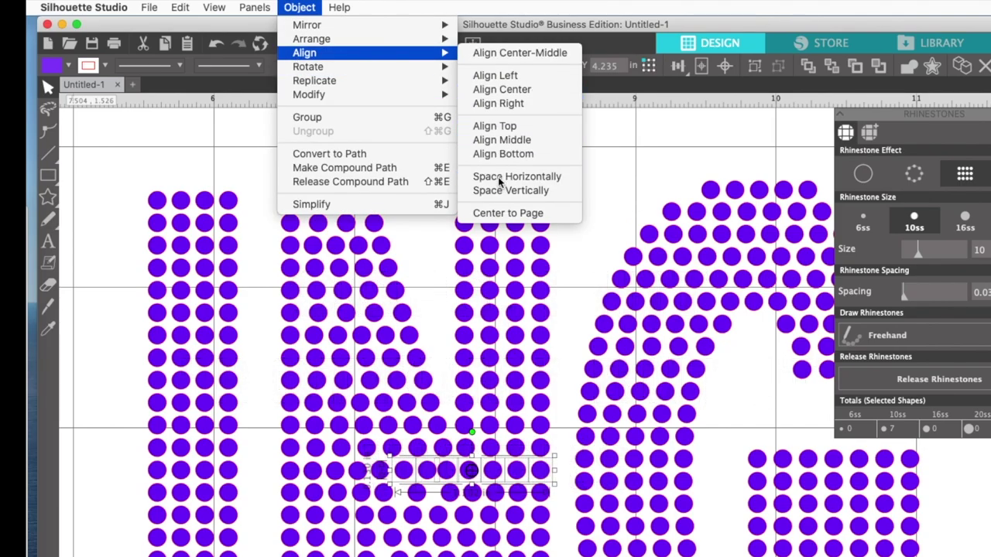
left_click(499, 178)
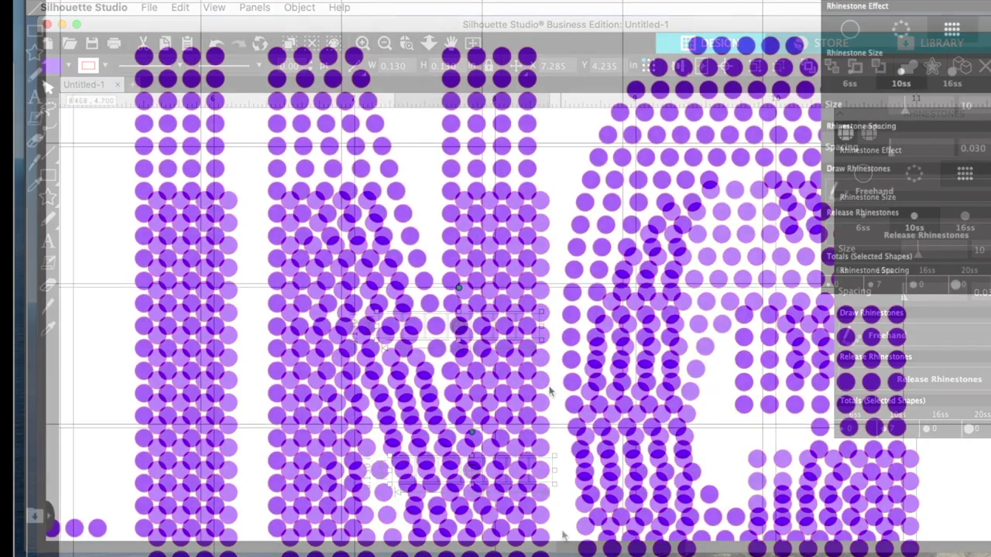
left_click(562, 533)
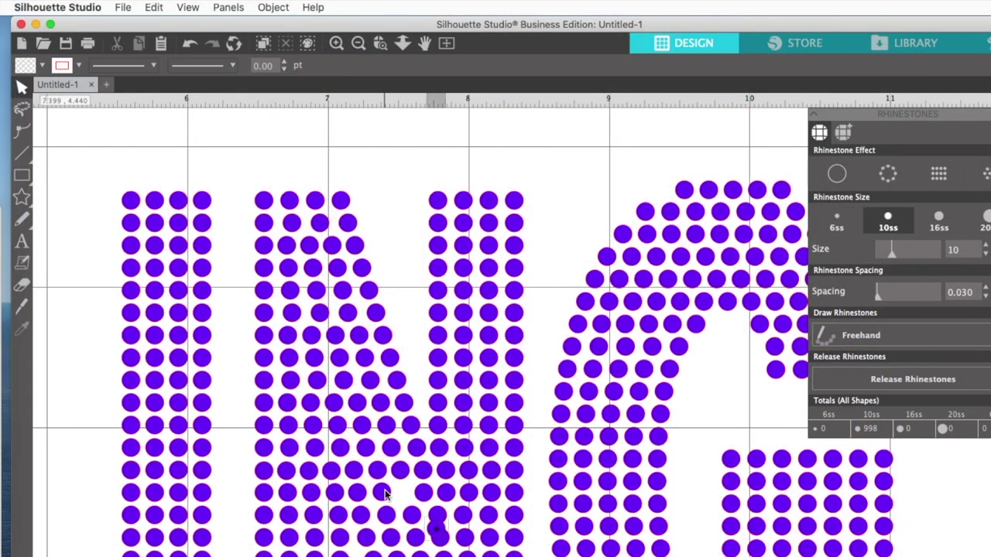
Move the stray stone into the gap in the N's next row down and space that row's last seven stones evenly horizontally
left_click_drag(434, 528, 401, 495)
left_click_drag(532, 499, 387, 499)
left_click(273, 7)
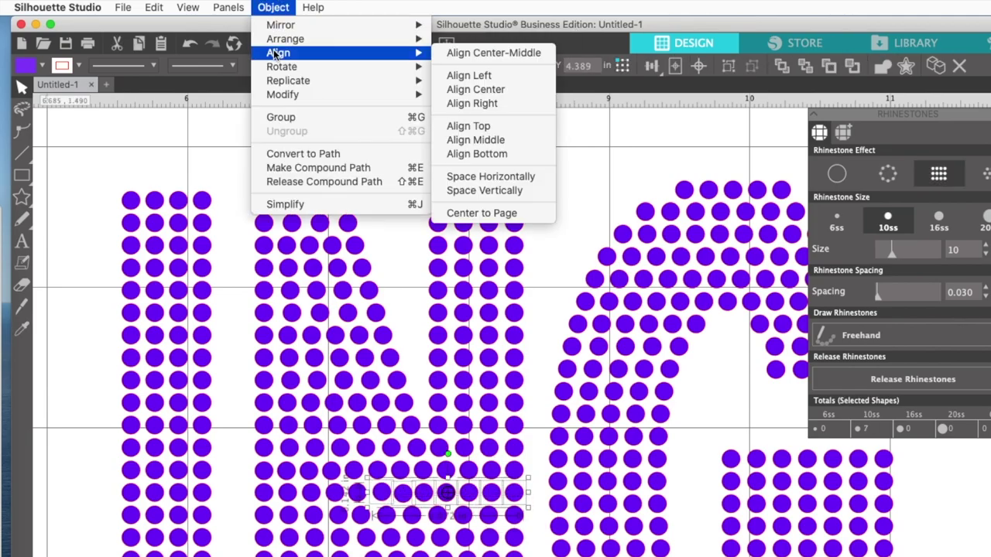
mouse_move(281, 81)
mouse_move(280, 53)
left_click(491, 177)
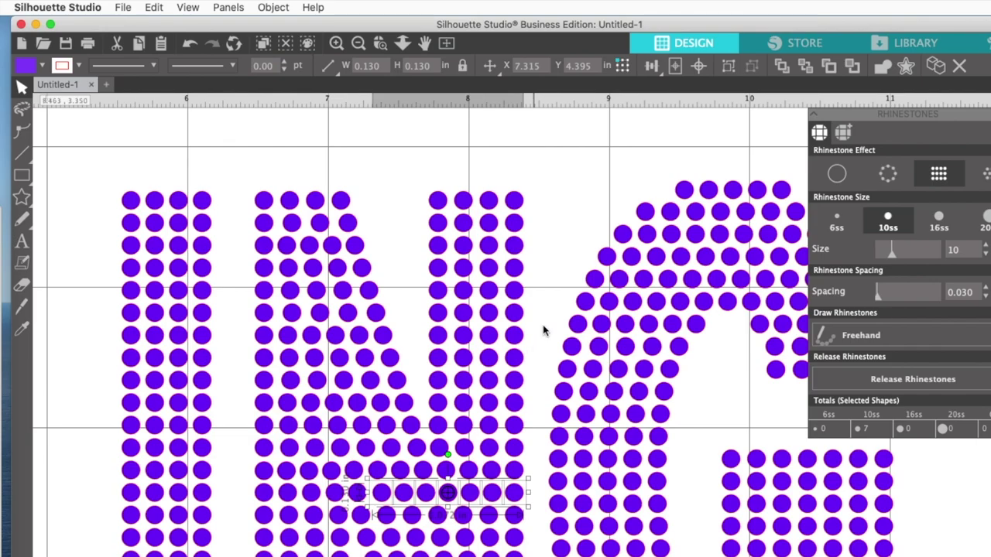
left_click(543, 324)
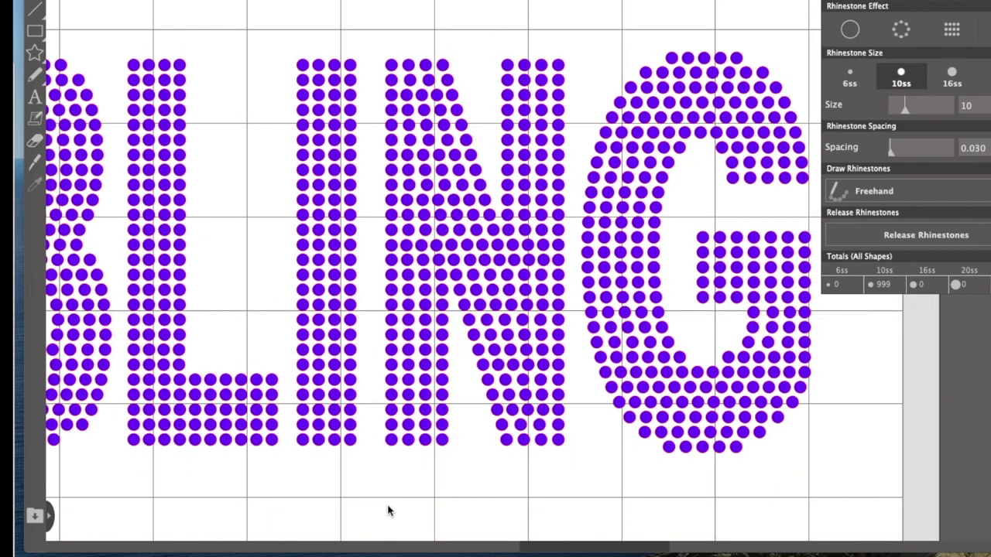
Delete the innermost stone of the short five-plus-stone row beside the opening in the G's lower curve
scroll(786, 468, "up", 3)
scroll(786, 469, "down", 3)
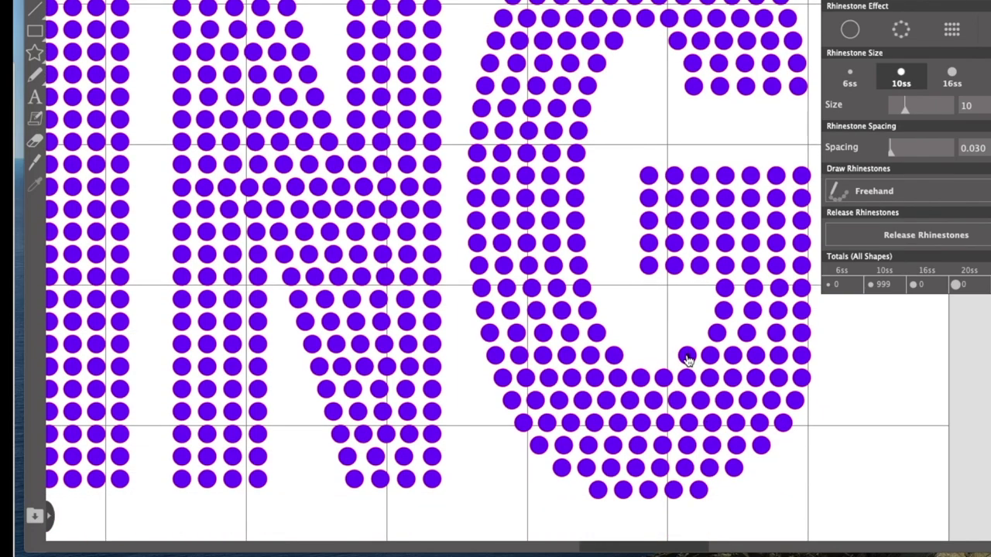
left_click(687, 357)
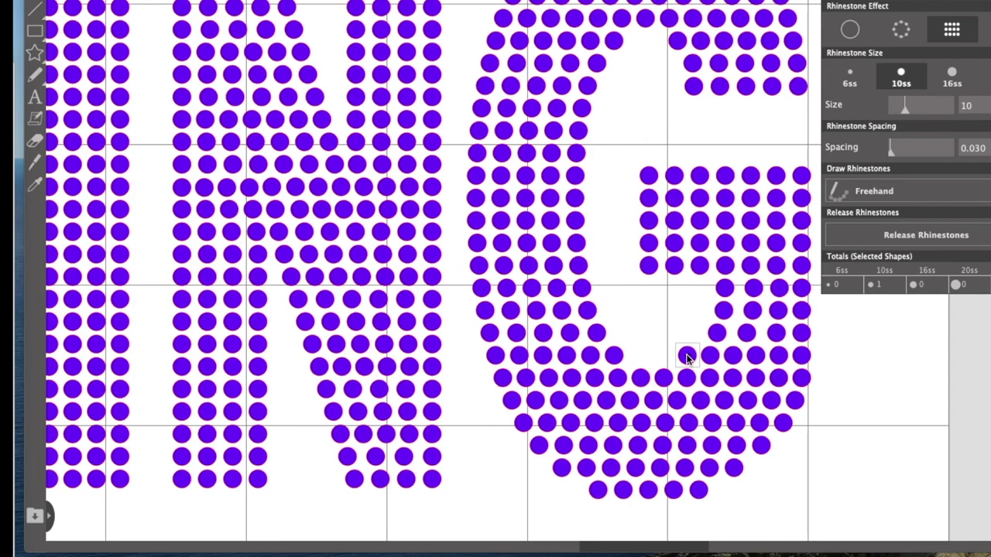
key("Delete")
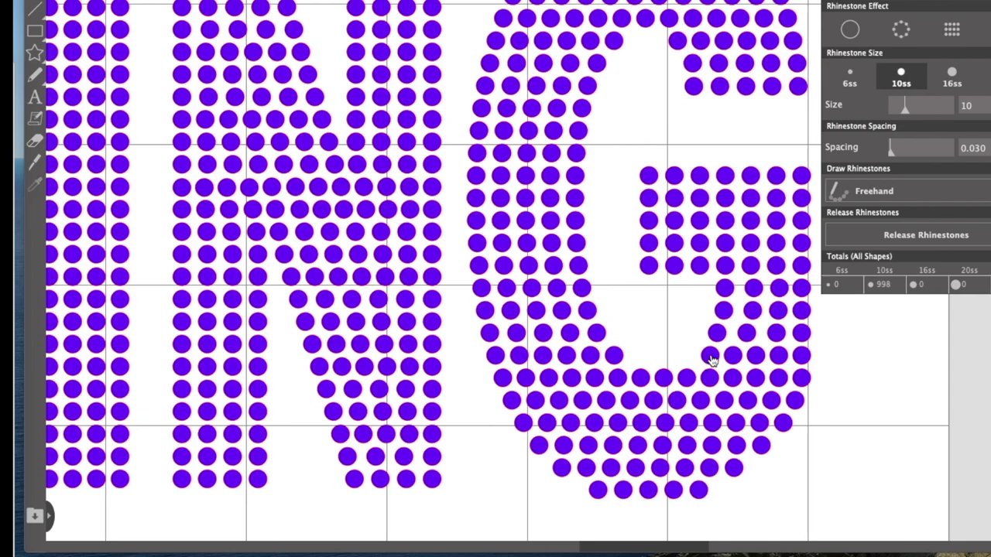
Nudge the new innermost stone of that G row left and select the row's outermost stone
left_click(711, 358)
key("Left")
key("Left")
key("Left")
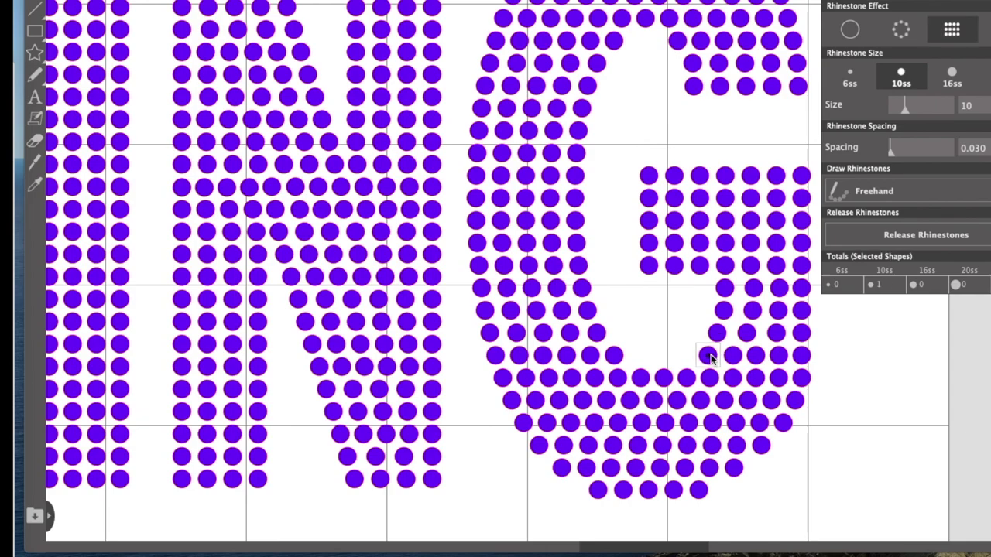
left_click(803, 358)
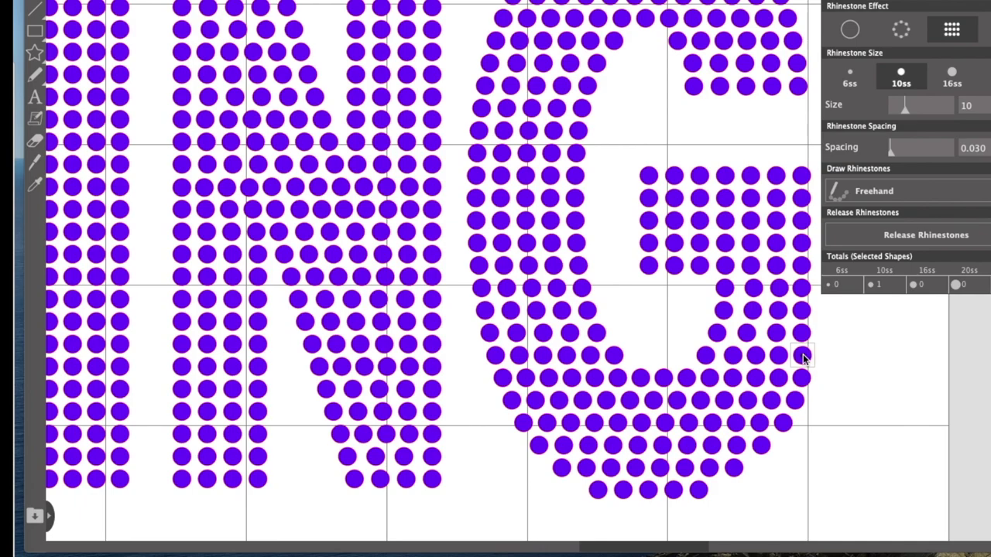
Space the five stones of the trimmed row in the G's lower curve evenly horizontally
left_click_drag(838, 358, 703, 356)
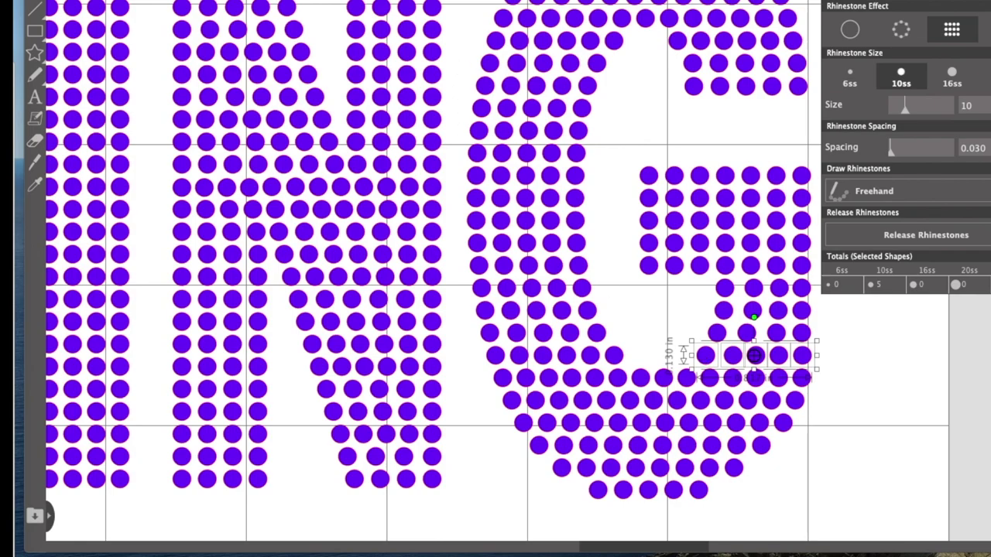
left_click(294, 0)
mouse_move(354, 0)
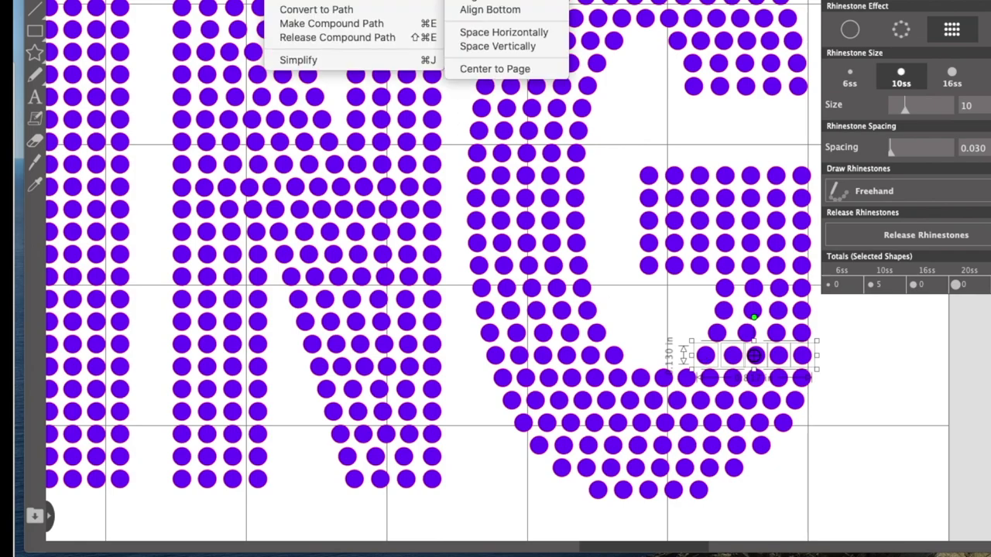
left_click(524, 35)
left_click(864, 394)
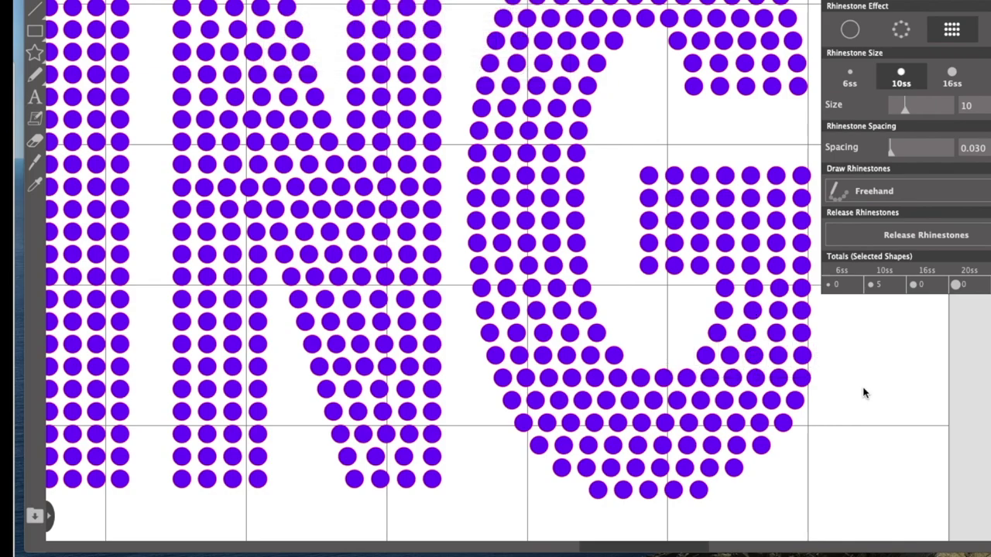
Shift the stones of the four-stone G row just above the five-stone row so the gaps between them are even
left_click(778, 334)
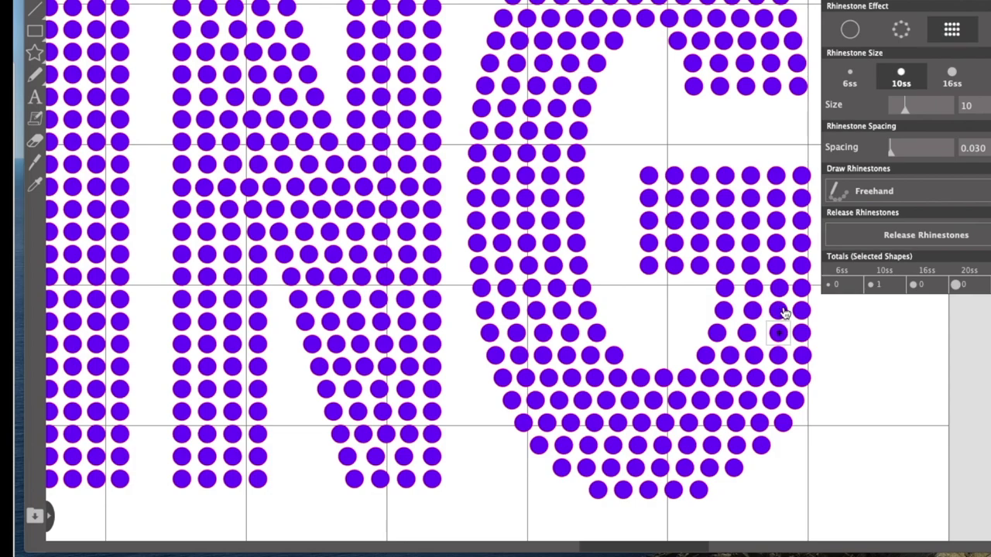
left_click(748, 333)
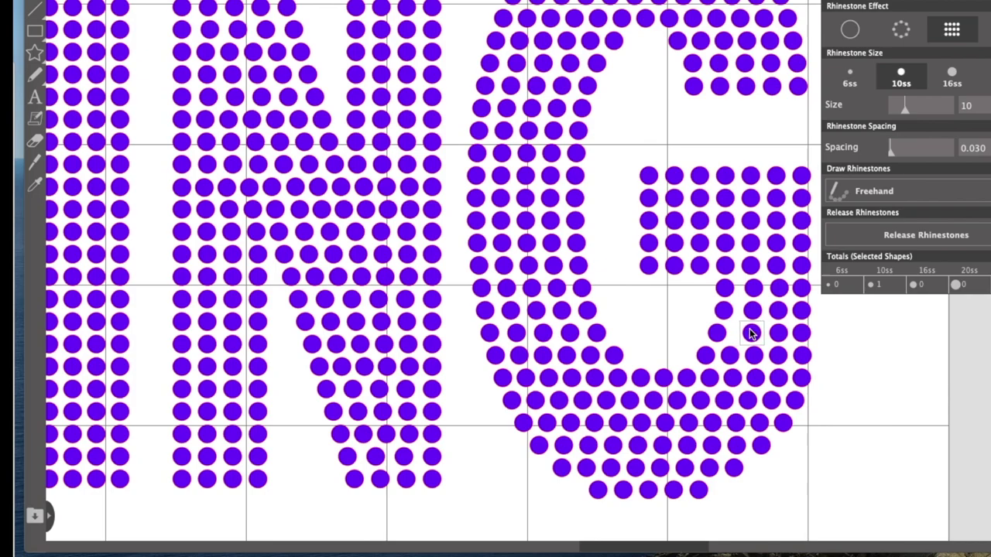
left_click_drag(718, 332, 723, 333)
left_click_drag(812, 332, 717, 336)
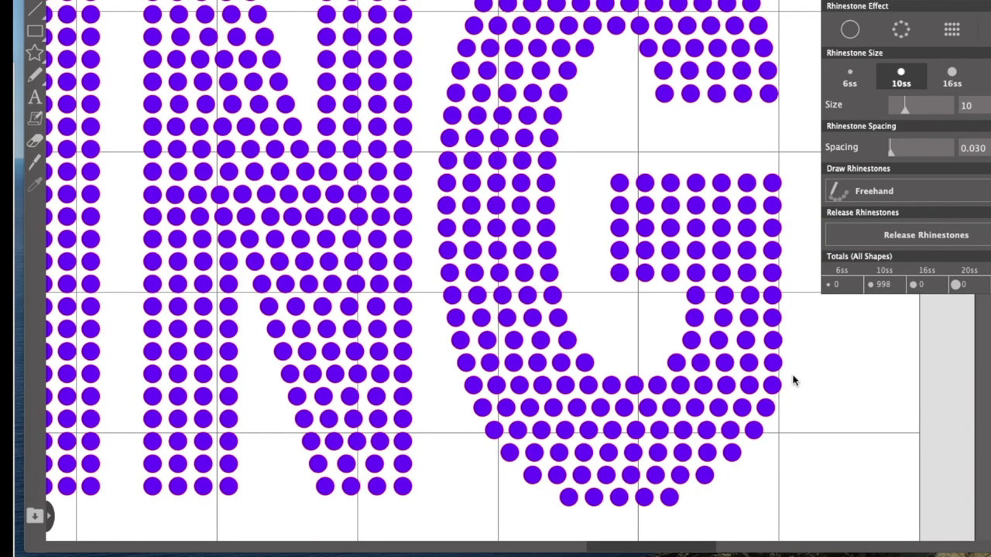
Reselect the G's five-stone row after its outer stone was adjusted and space it horizontally again
left_click_drag(787, 355, 682, 362)
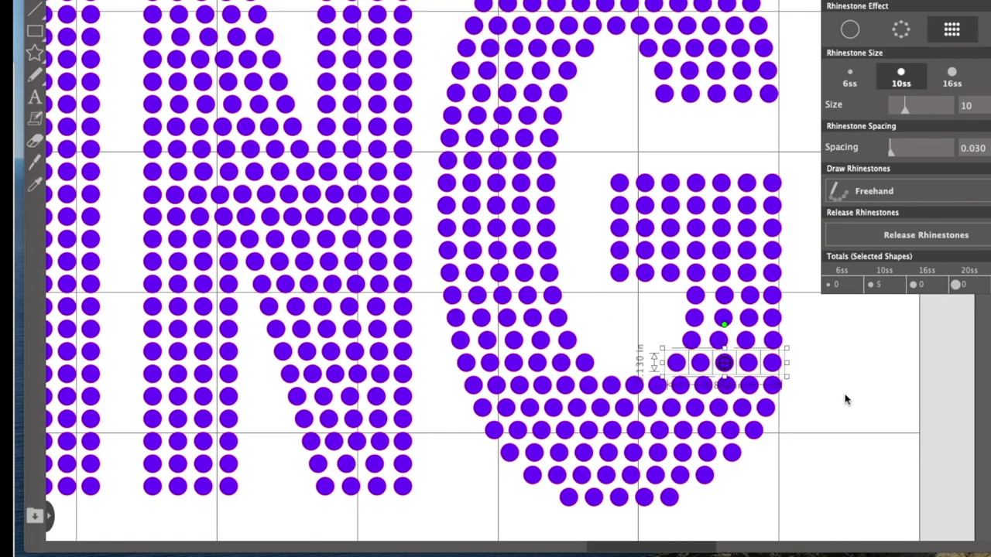
left_click_drag(793, 380, 487, 391)
left_click(514, 35)
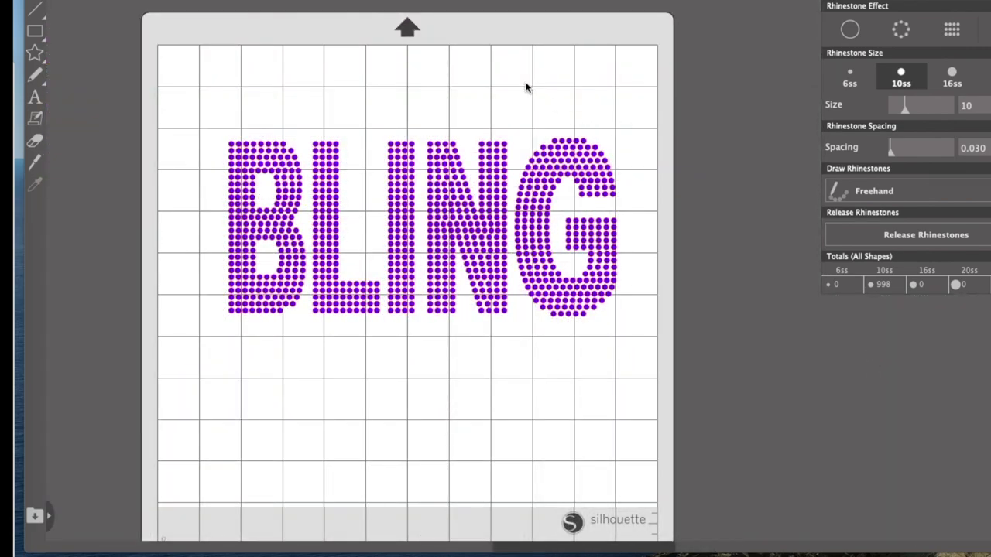
Group all the stones of the letter G
left_click_drag(514, 87, 635, 425)
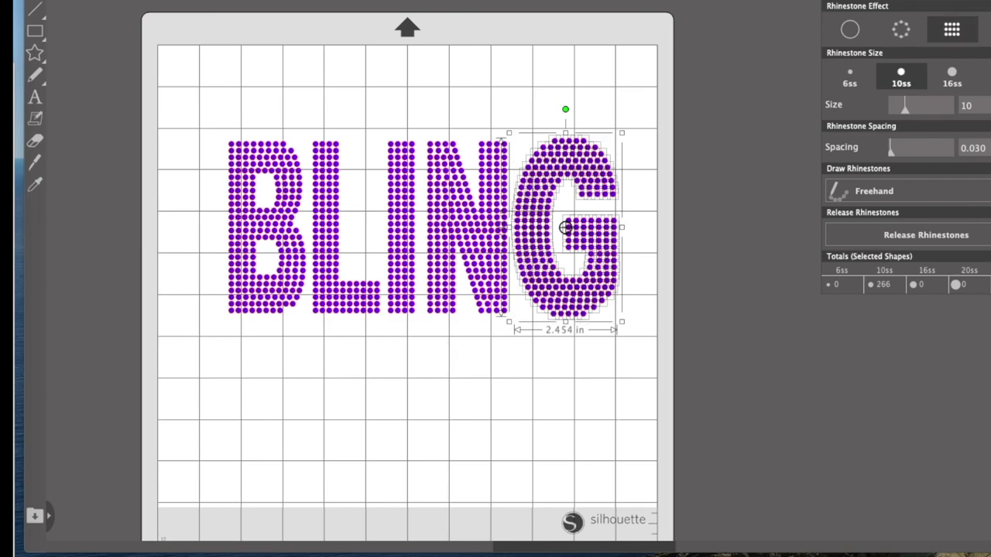
left_click(455, 78)
left_click(524, 418)
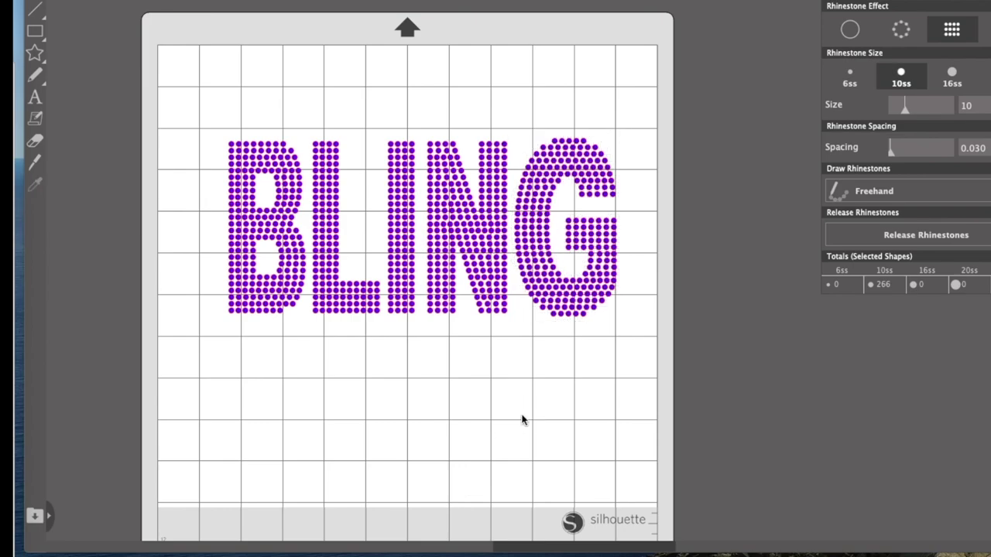
Group all the stones of the letter N and check that the I and L are grouped
left_click(483, 296)
left_click_drag(423, 91, 511, 369)
left_click(285, 1)
left_click(341, 2)
left_click(400, 297)
left_click(318, 297)
left_click(515, 380)
Group all five letters of BLING into a single design
mouse_move(186, 82)
left_mouse_down()
mouse_move(475, 237)
mouse_move(630, 365)
left_mouse_up()
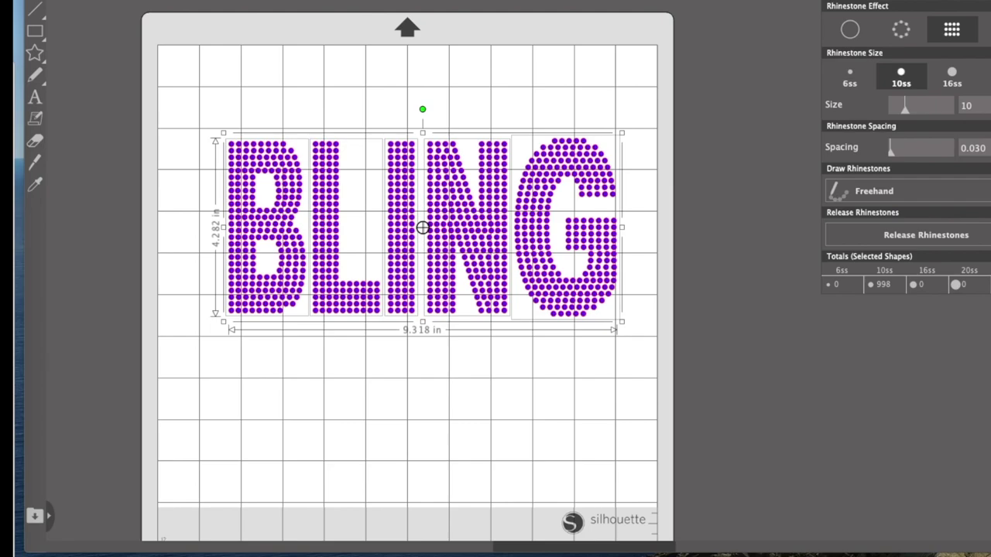
left_click(285, 2)
left_click(341, 1)
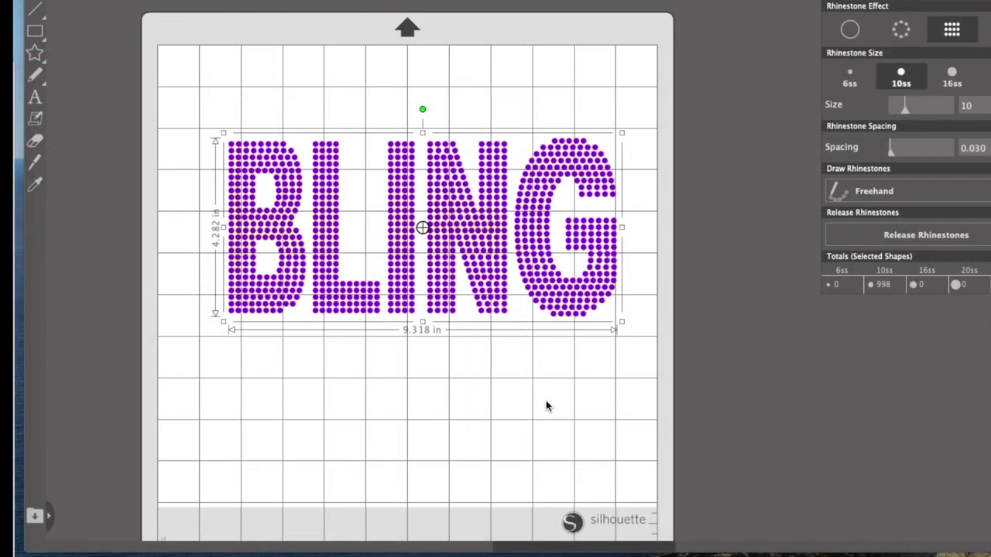
left_click(546, 405)
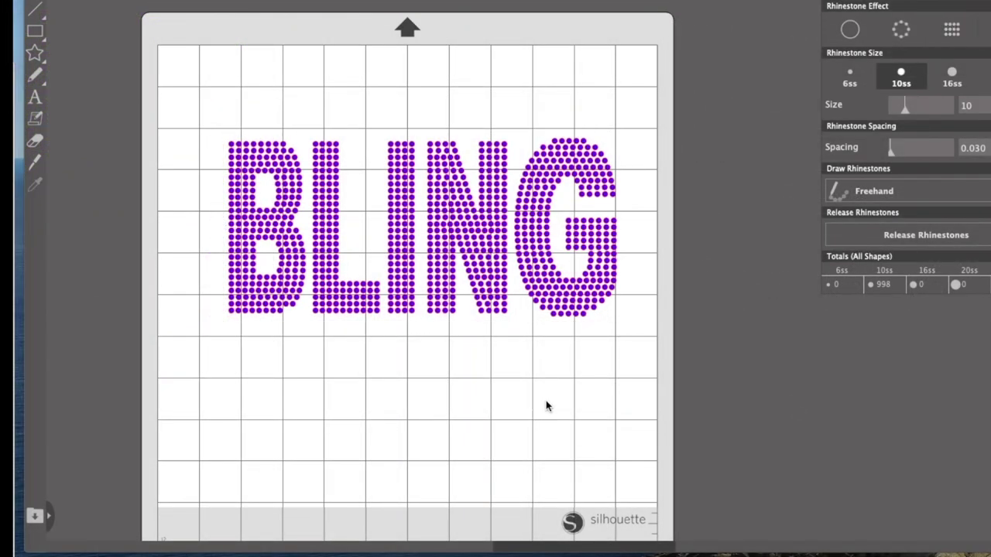
Duplicate the grouped BLING design, placing the copy below the original, and fill the copy with magenta B72569
scroll(548, 386, "down", 2)
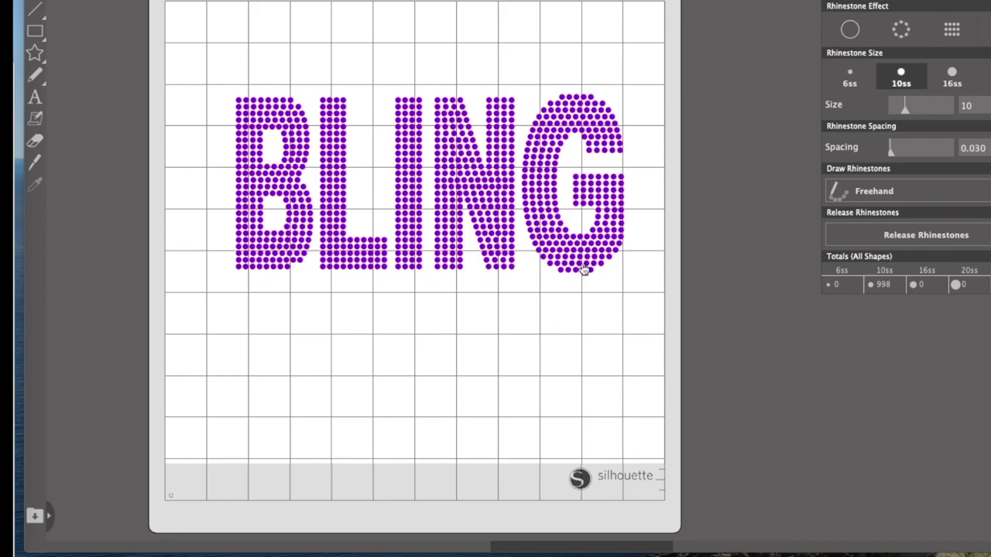
left_click(585, 263)
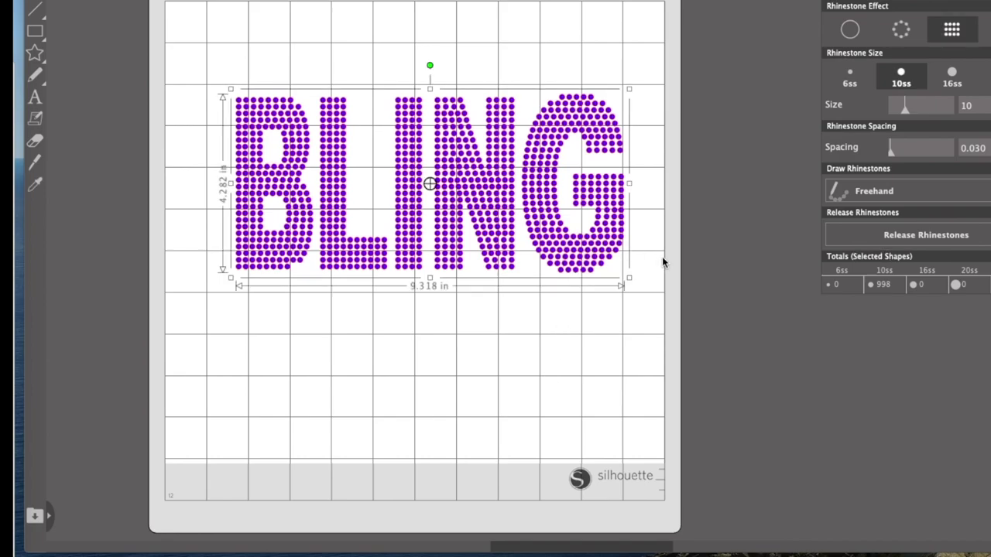
key("super+d")
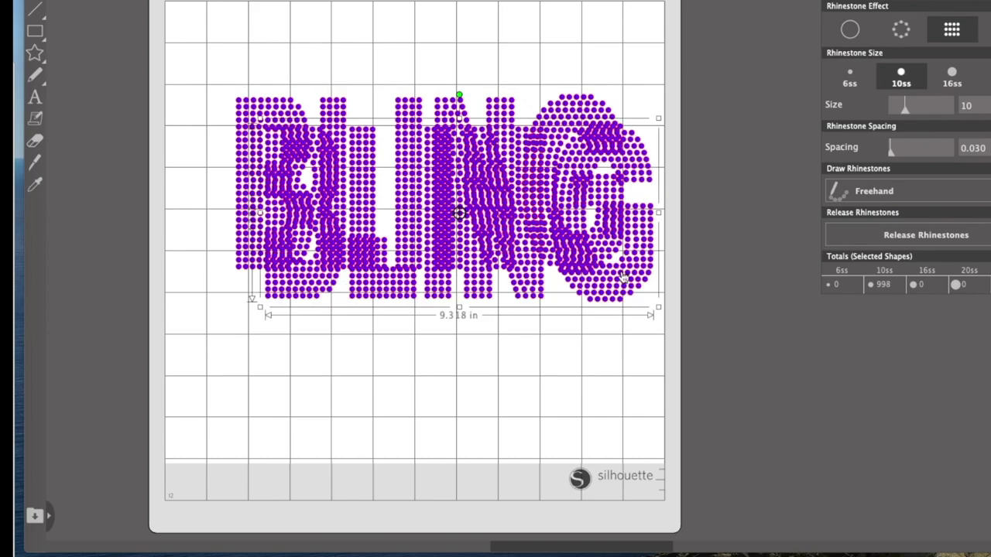
left_click_drag(612, 266, 585, 504)
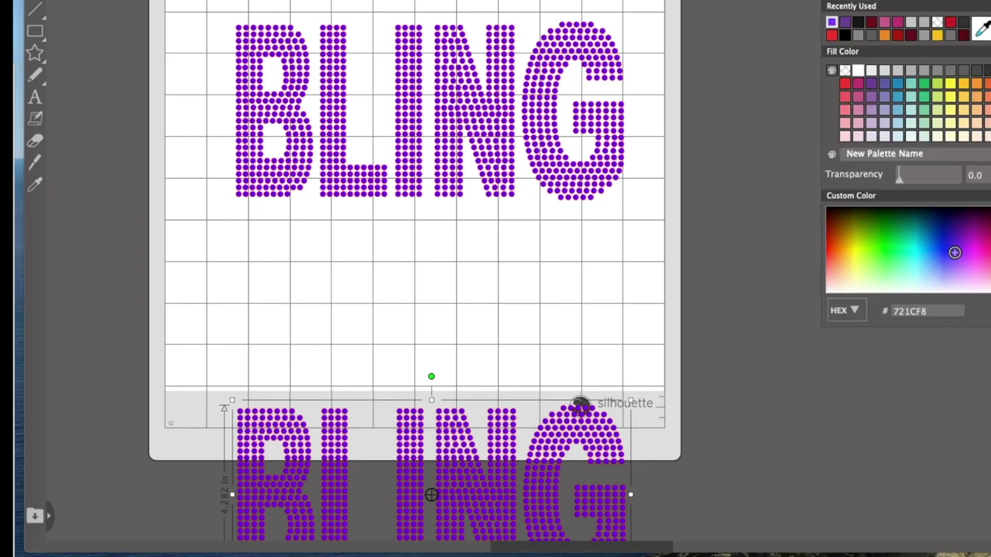
left_click(858, 85)
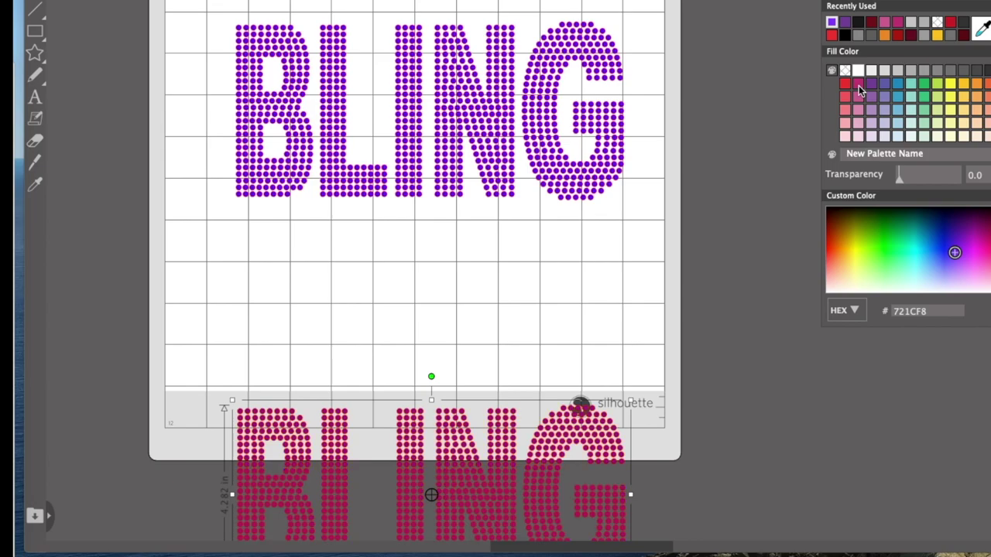
Add the text "squad" on the mat just below the purple BLING design
scroll(725, 359, "up", 5)
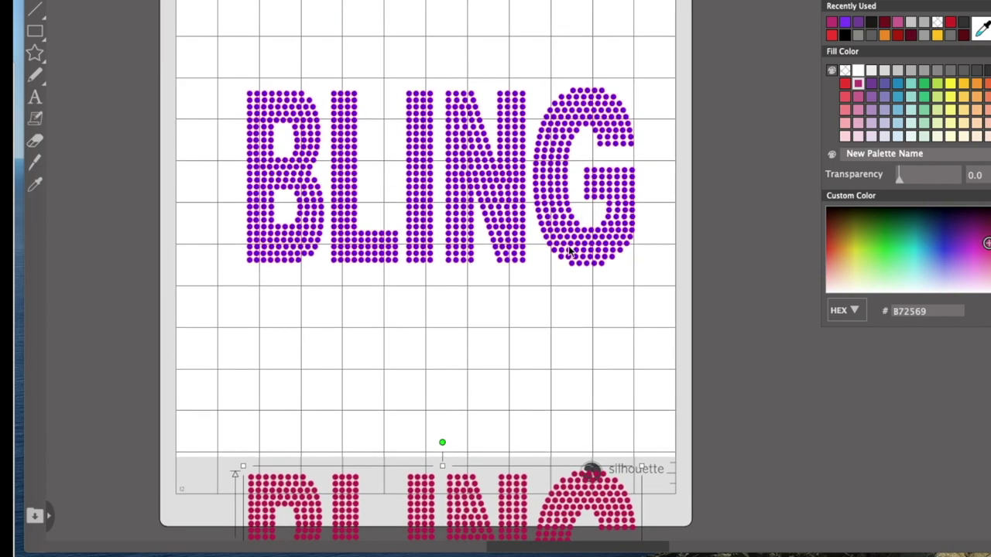
left_click(293, 191)
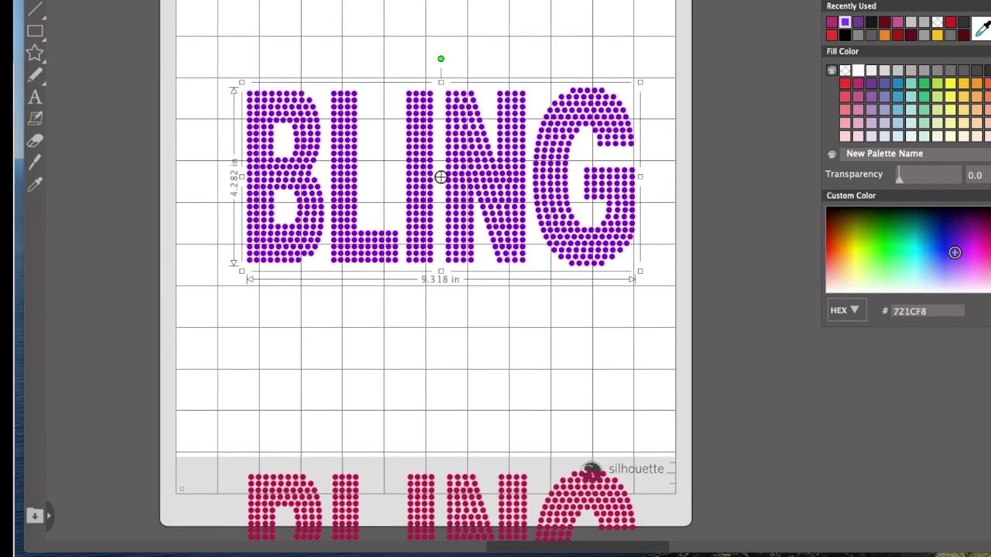
left_click(36, 99)
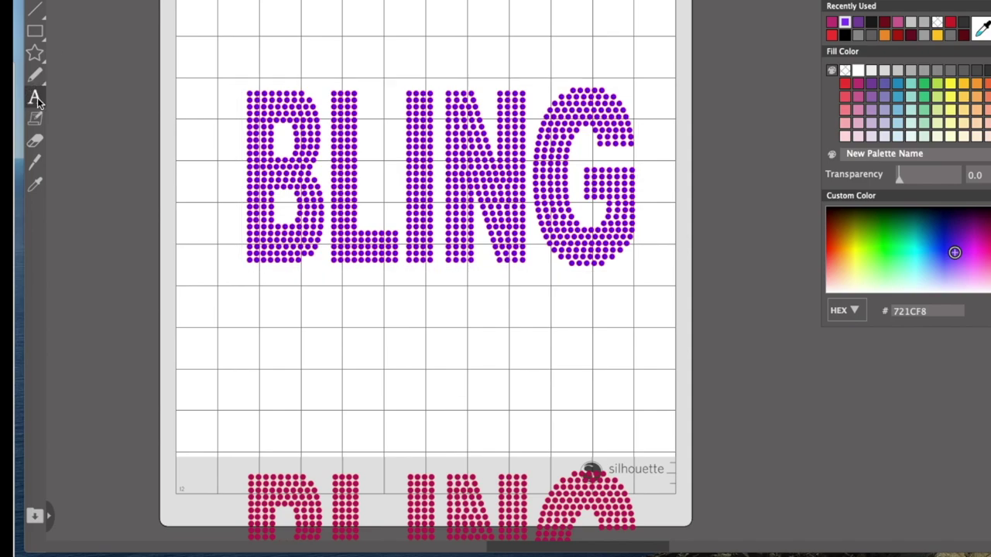
left_click(295, 328)
key("Escape")
type("squad")
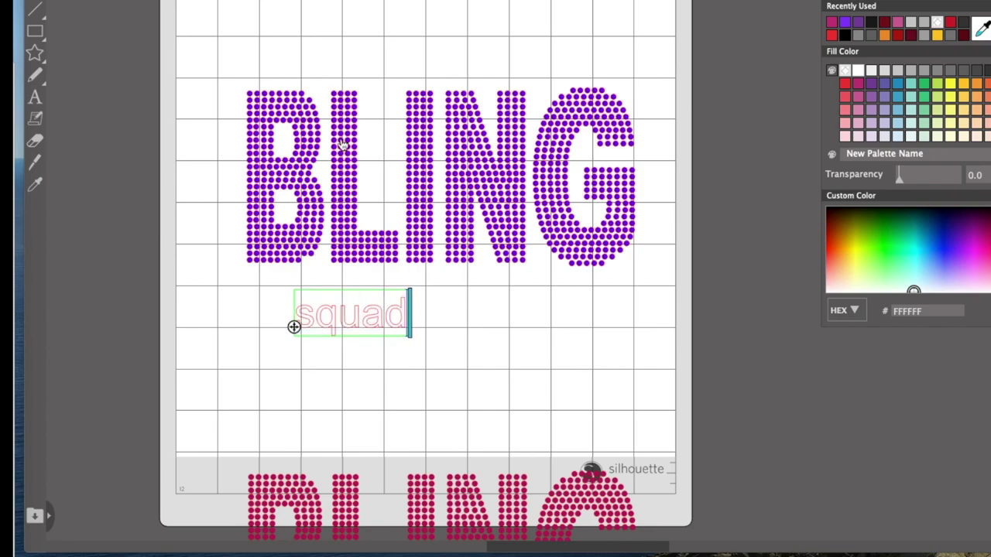
left_click(507, 323)
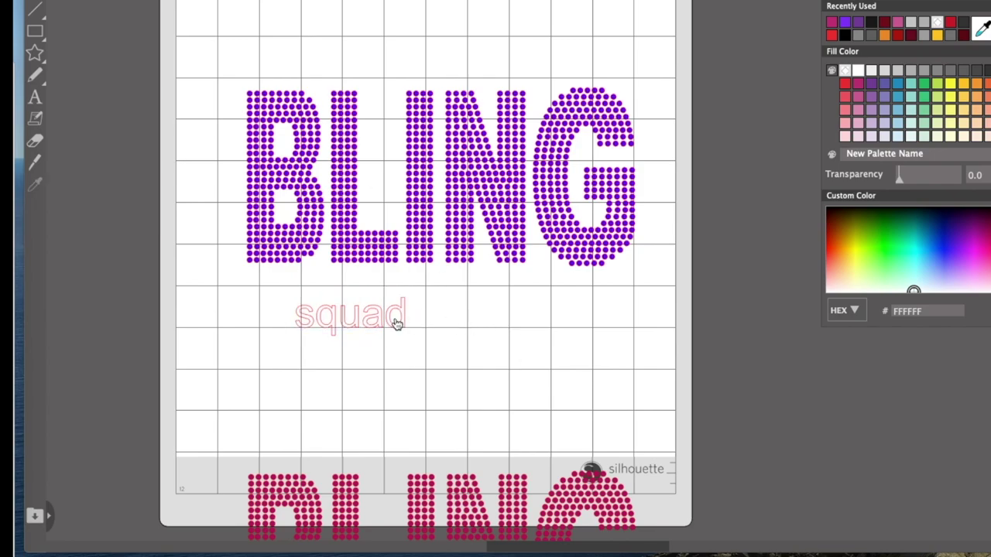
Set the font of the squad text to Homework
left_click(395, 322)
left_click(418, 2)
scroll(420, 116, "down", 20)
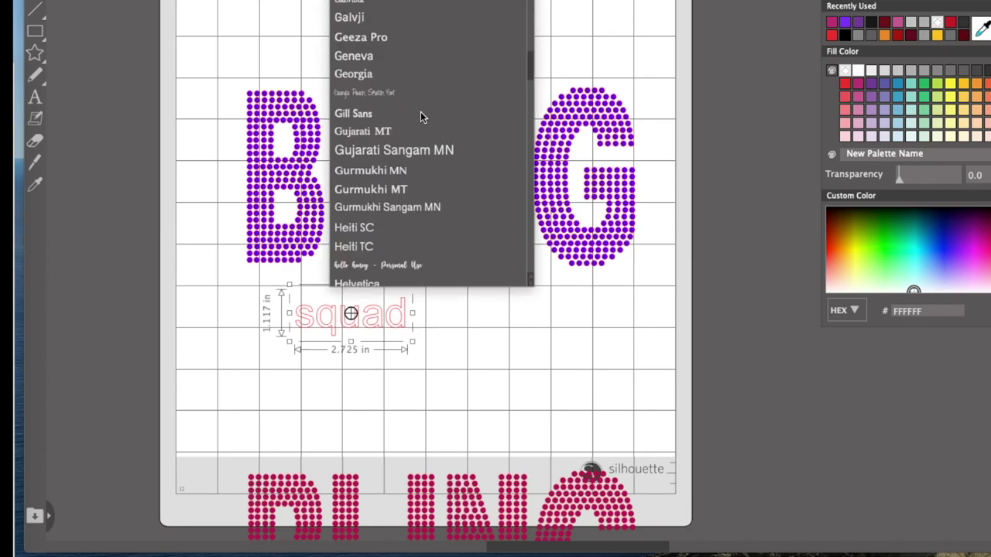
scroll(421, 117, "down", 10)
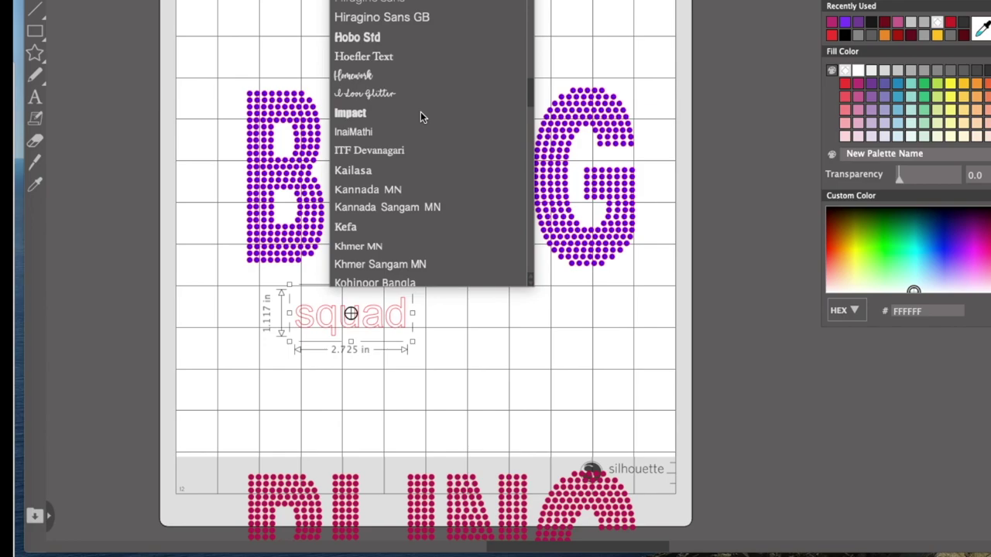
left_click(359, 75)
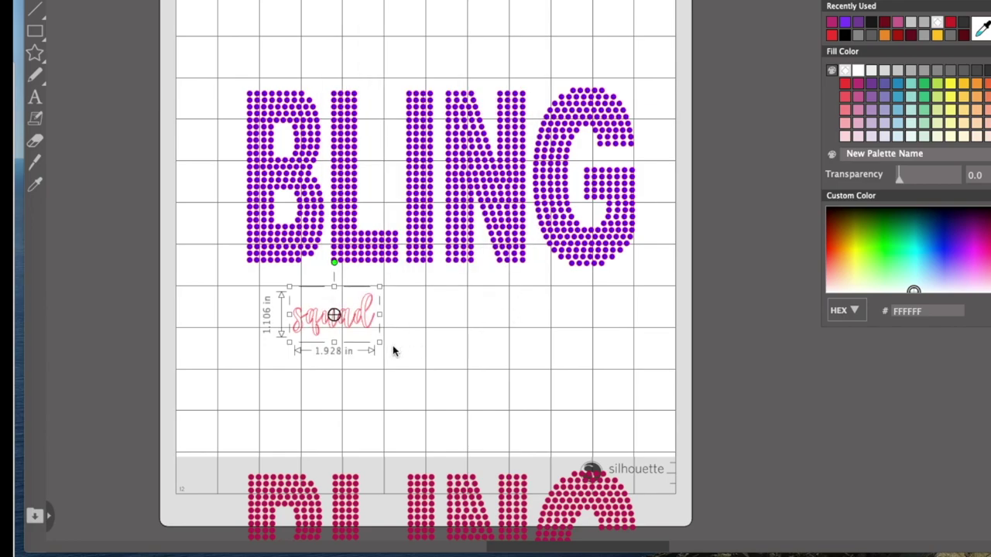
Enlarge squad to about 6.57 in wide and position it just beneath BLING with the d's loop overlapping the G
left_click_drag(380, 344, 545, 439)
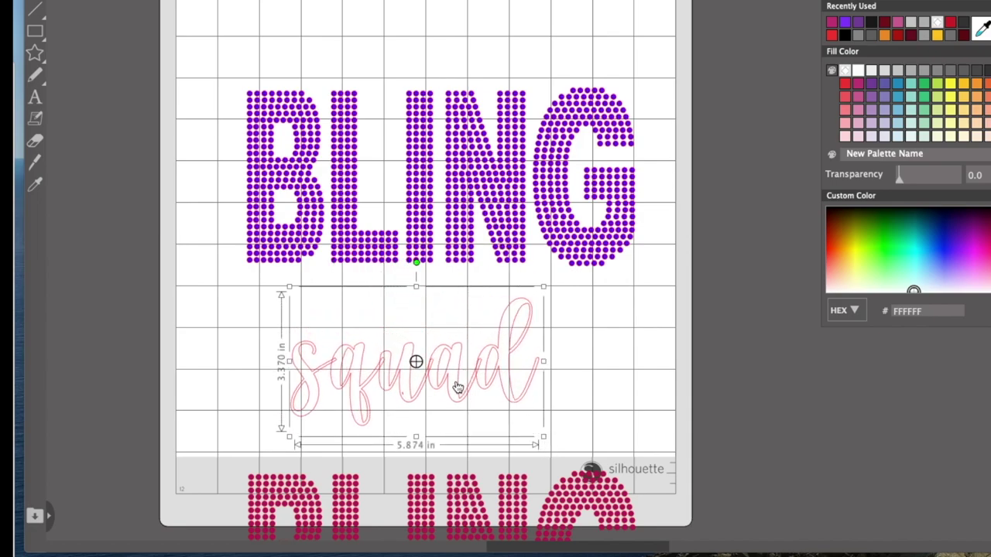
left_click_drag(454, 381, 459, 299)
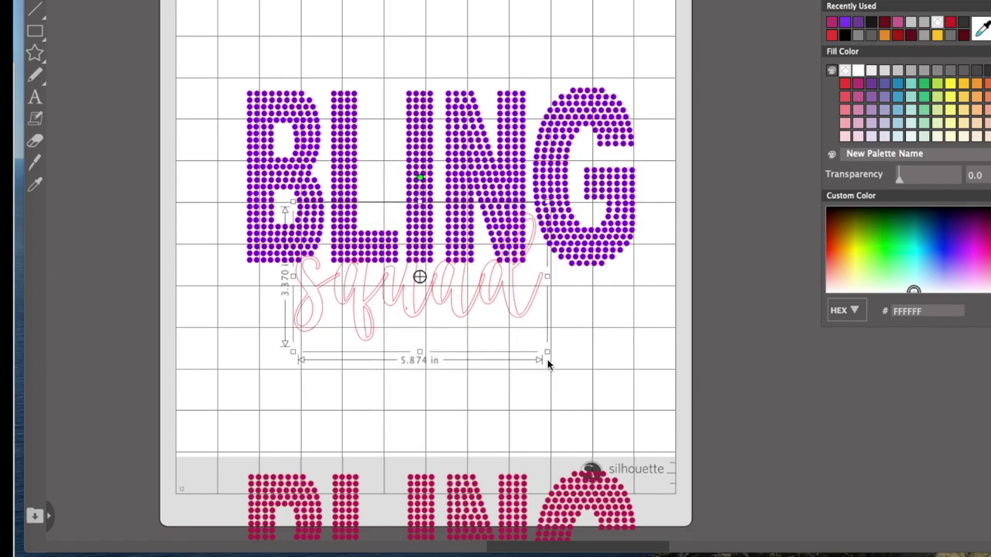
left_click_drag(548, 352, 582, 376)
left_click_drag(580, 287, 576, 288)
left_click_drag(517, 303, 514, 324)
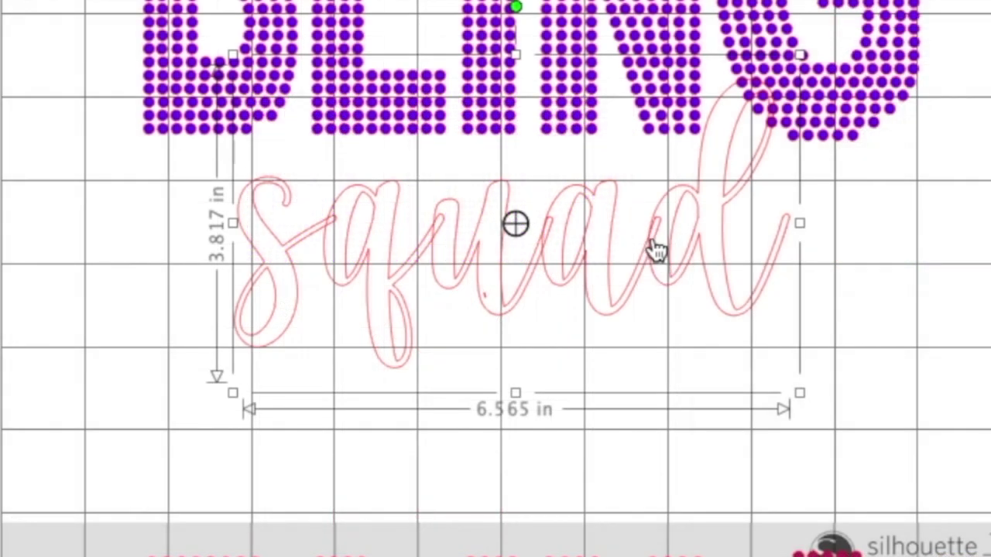
Lower squad slightly, ungroup it into letters, and shift the a, u, q and s right so neighbouring letters connect
left_click_drag(655, 244, 657, 263)
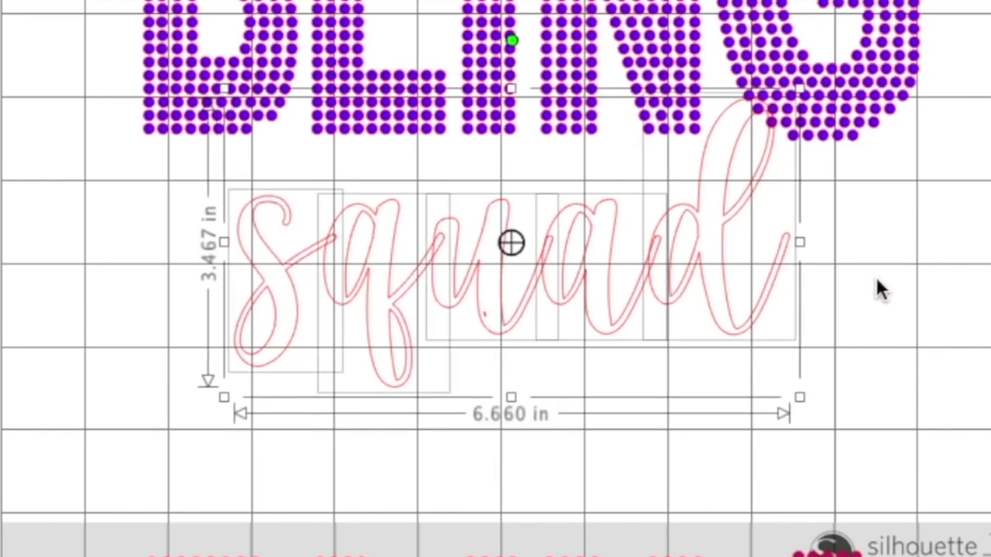
left_click(898, 313)
left_click(602, 312)
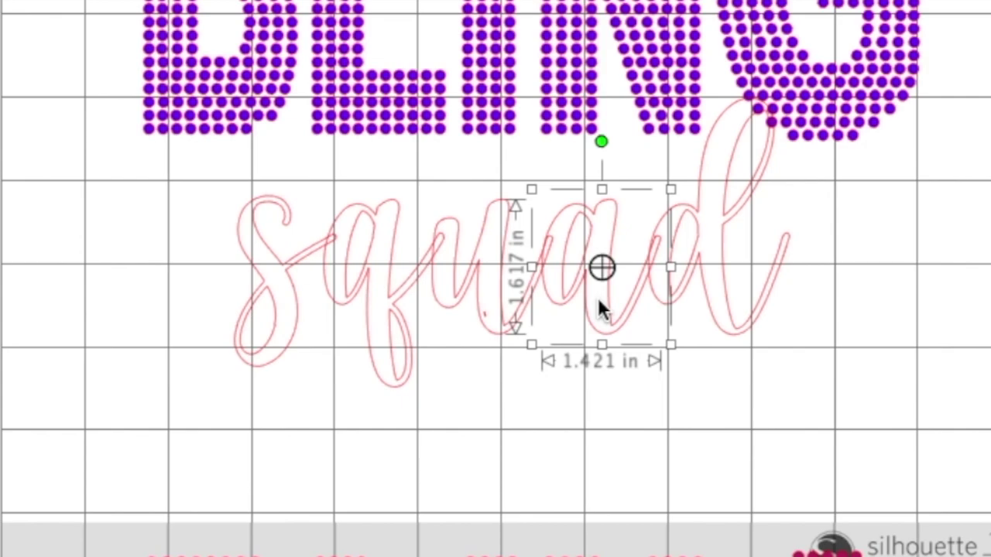
left_click(466, 280)
left_click(384, 293)
left_click(277, 349)
key("Right")
key("Right")
key("Right")
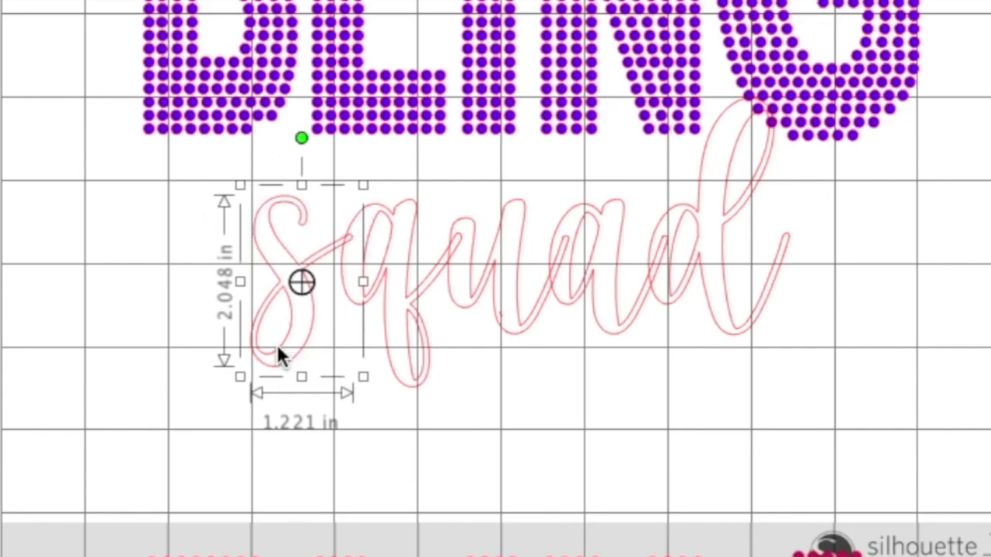
key("Up")
key("Up")
left_click(784, 488)
Raise the s of squad to meet the q's stroke and lower the d slightly
left_click(303, 343)
key("Up")
key("Up")
key("Up")
key("Up")
key("Up")
key("Up")
key("Right")
left_click(732, 329)
key("Down")
Weld all the letters of squad into one dark grey filled shape and move it up towards BLING
left_click(891, 449)
left_click_drag(885, 423, 184, 300)
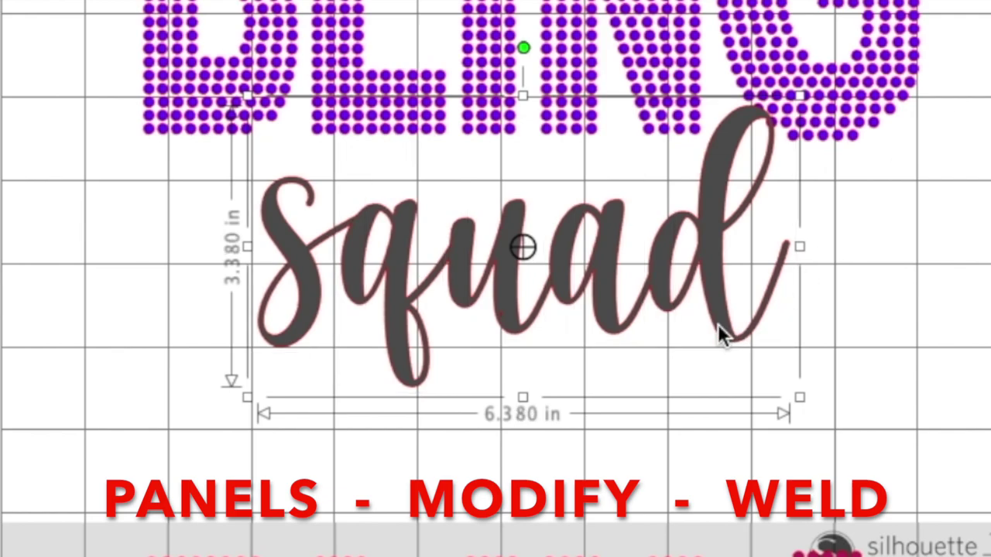
left_click_drag(718, 325, 738, 303)
Narrow squad to about 6.26 in wide and centre it horizontally with the purple BLING
left_click_drag(802, 214, 791, 214)
left_click_drag(702, 278, 701, 279)
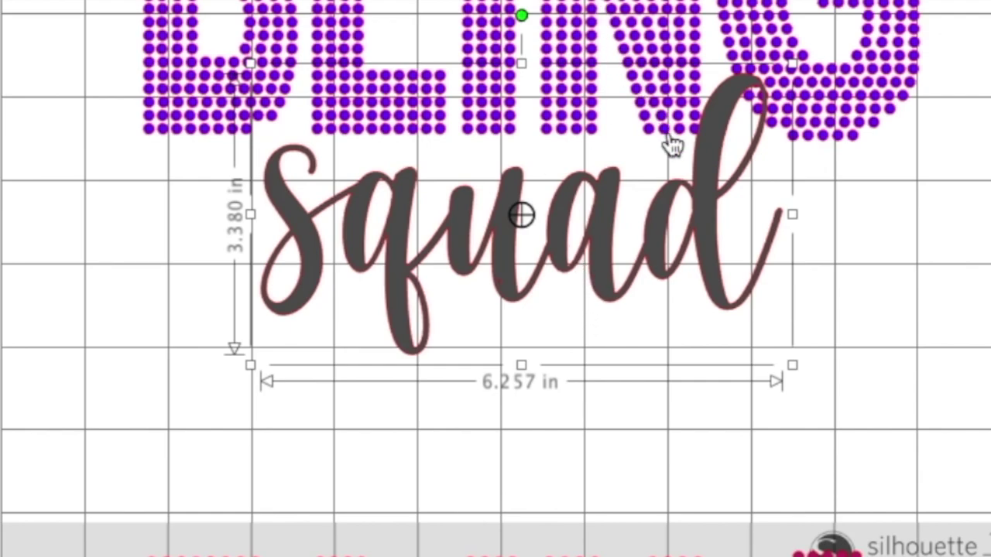
left_click(721, 13, "shift")
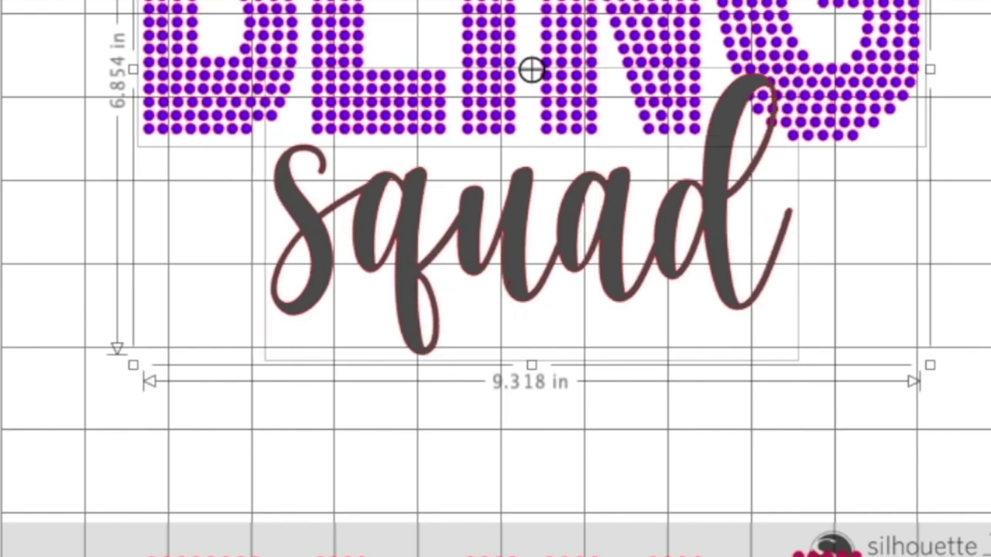
left_click(780, 403)
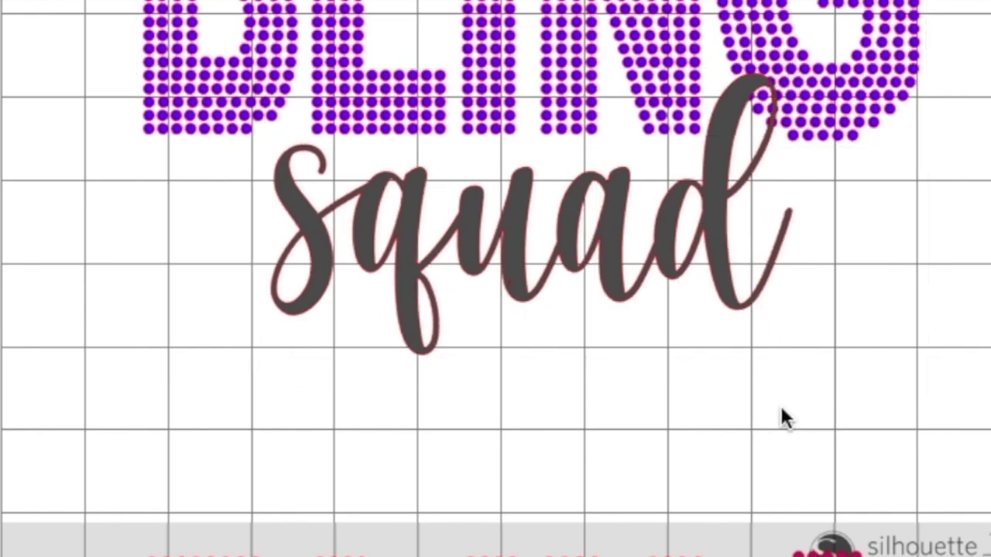
Move squad slightly up and right, and arrange it behind the BLING stones
left_click(682, 271)
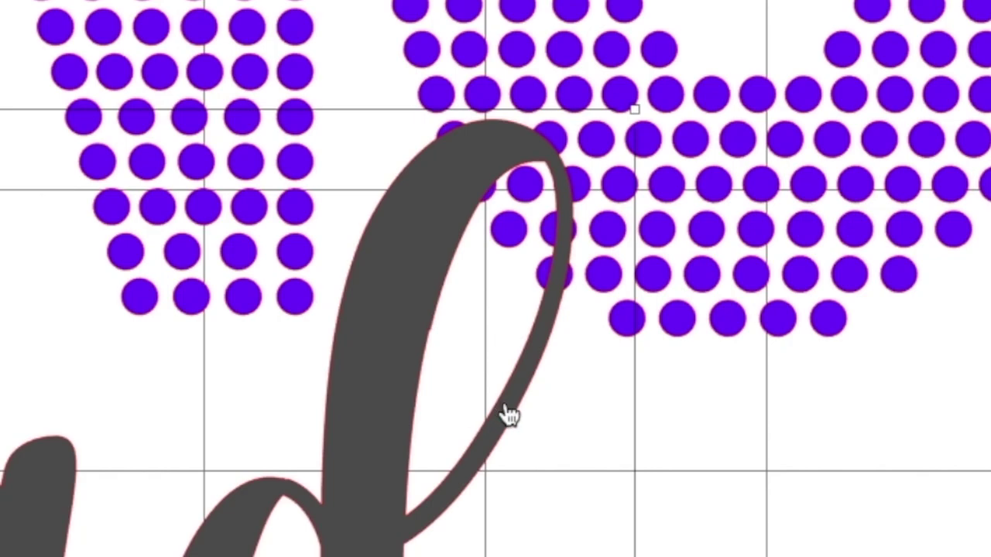
left_click(504, 401)
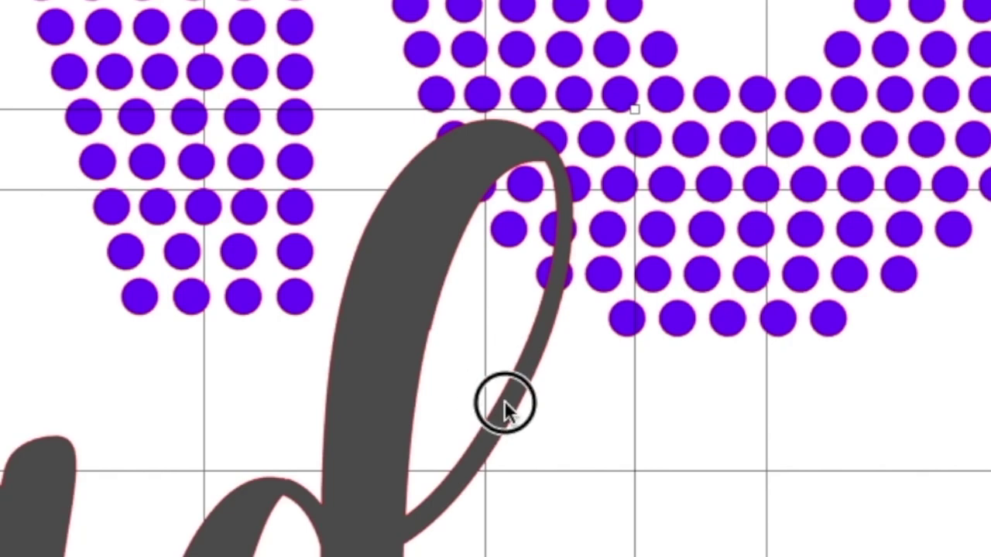
left_click_drag(507, 399, 514, 394)
left_click(359, 460)
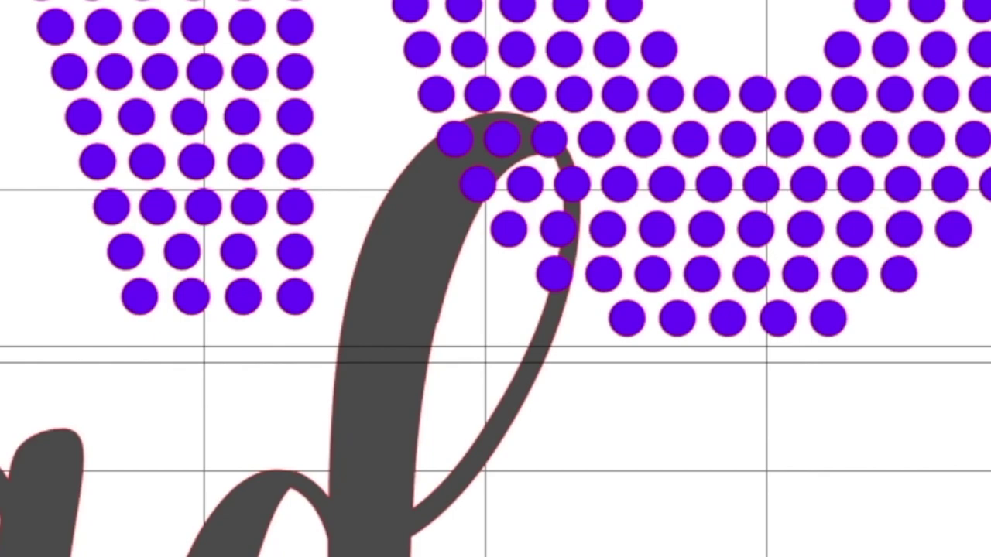
Ungroup BLING into its letters and ungroup the G into individual stones
key("ctrl+u")
left_click(926, 484)
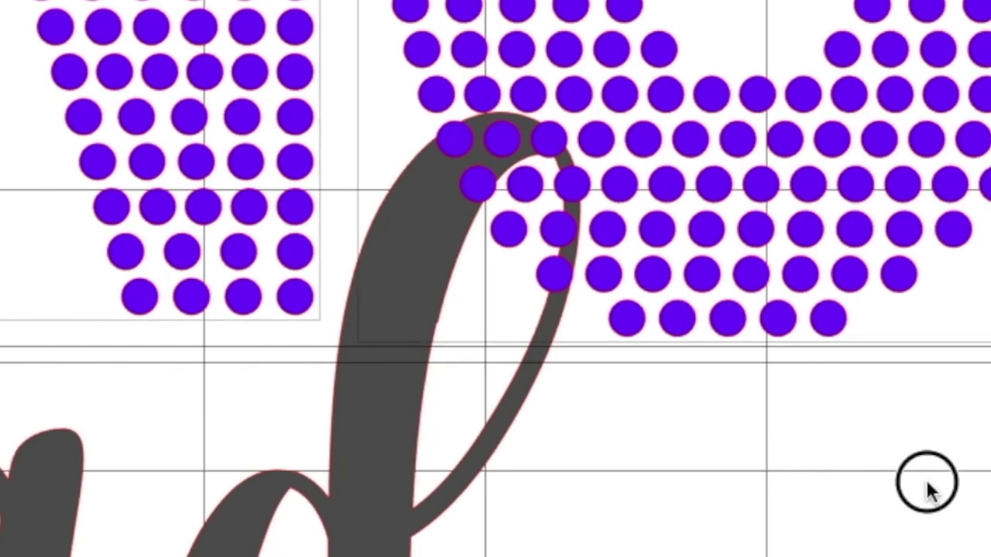
left_click(901, 281)
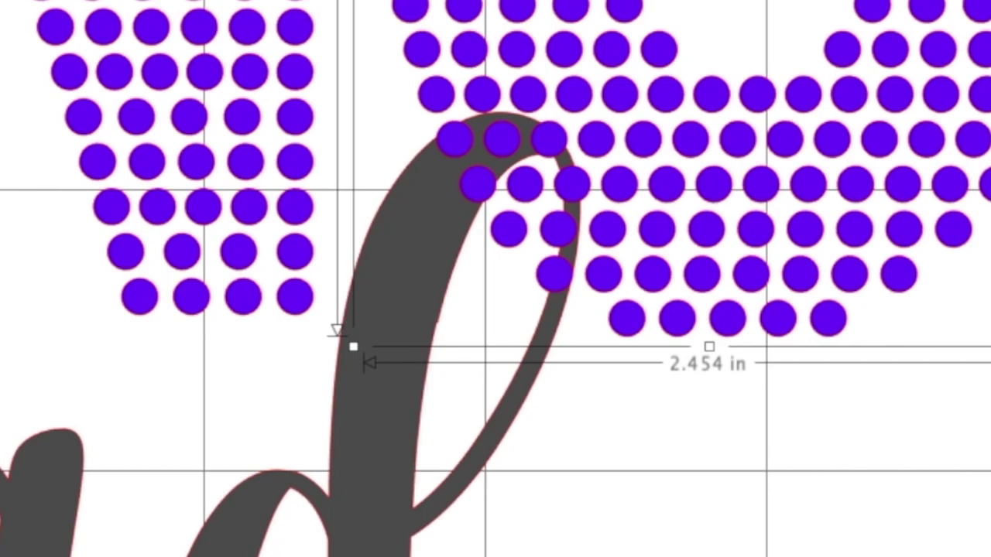
left_click(967, 471)
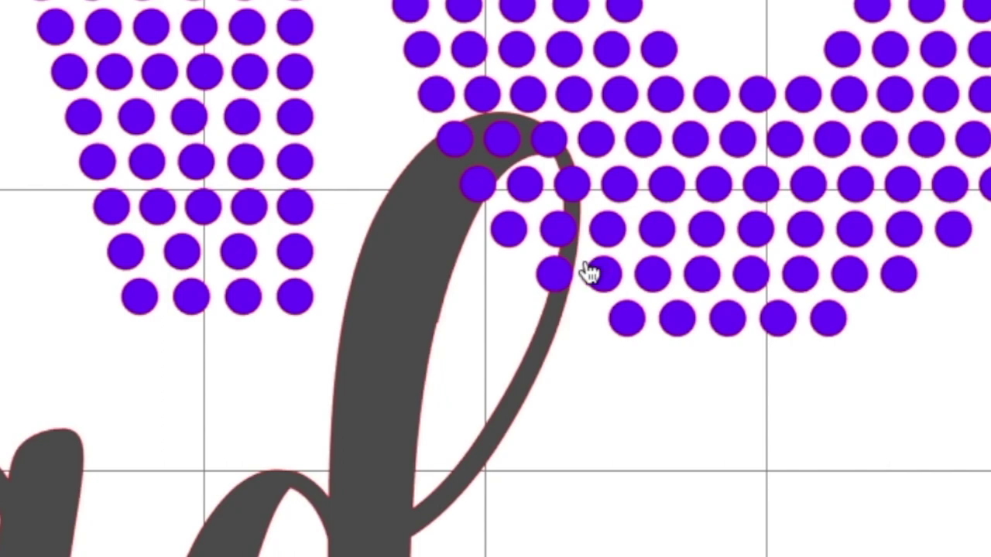
Delete the seven G stones that overlap the outline of the d's loop in squad
left_click(554, 277)
key("Delete")
left_click(565, 222)
key("Delete")
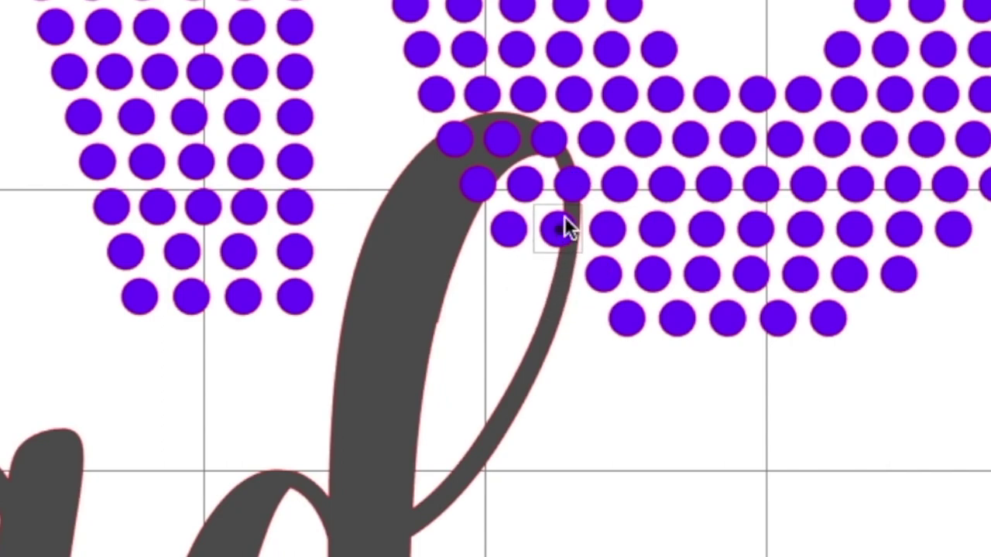
left_click(570, 183)
key("Delete")
left_click(552, 142)
key("Delete")
left_click(505, 139)
key("Delete")
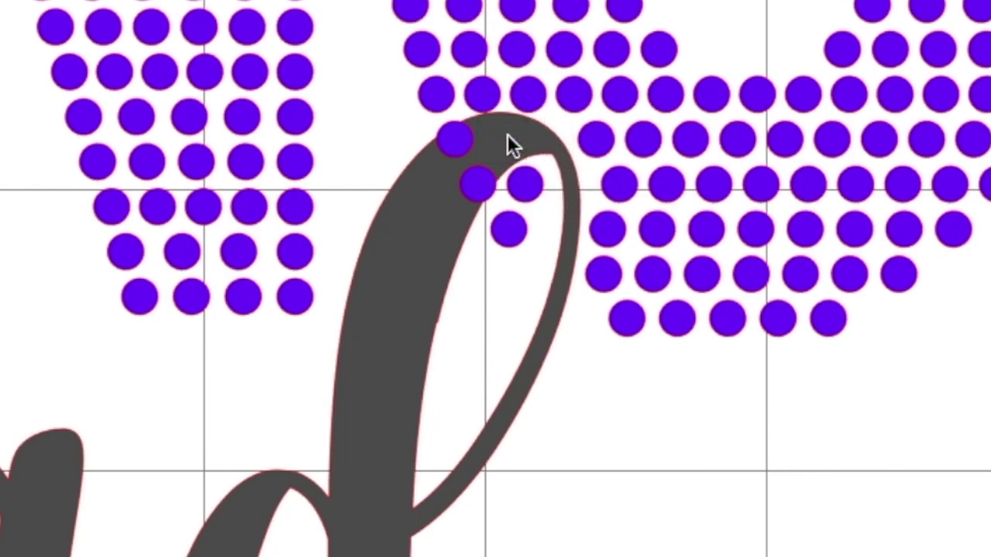
left_click(468, 138)
key("Delete")
left_click(478, 181)
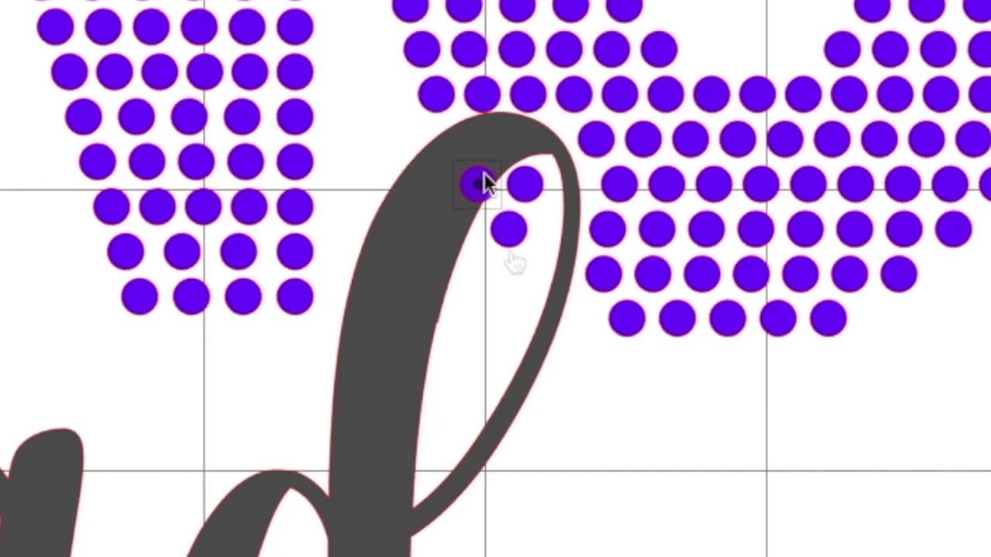
key("Delete")
Shift the lower stone inside the d's loop left and place a duplicate of it beside it
left_click(510, 229)
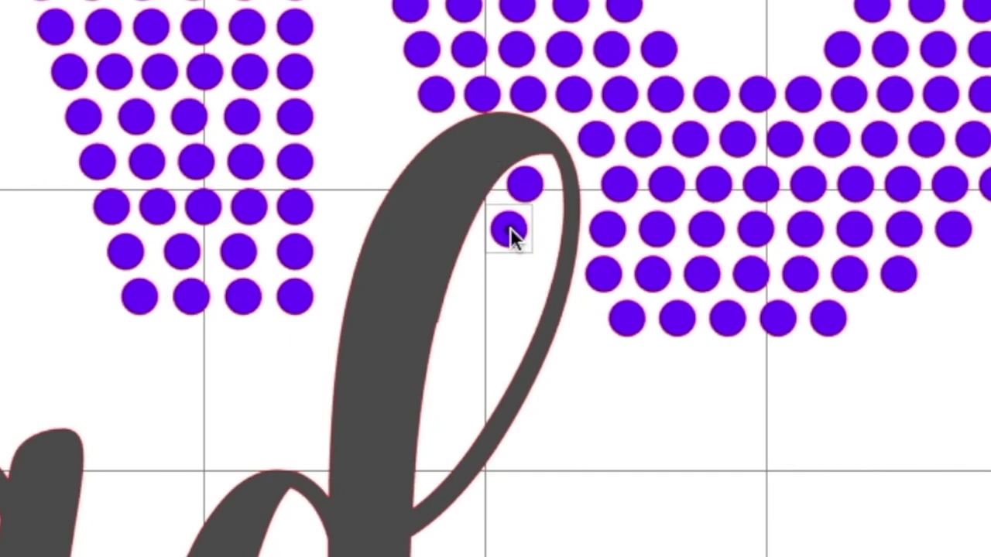
key("Left")
key("Left")
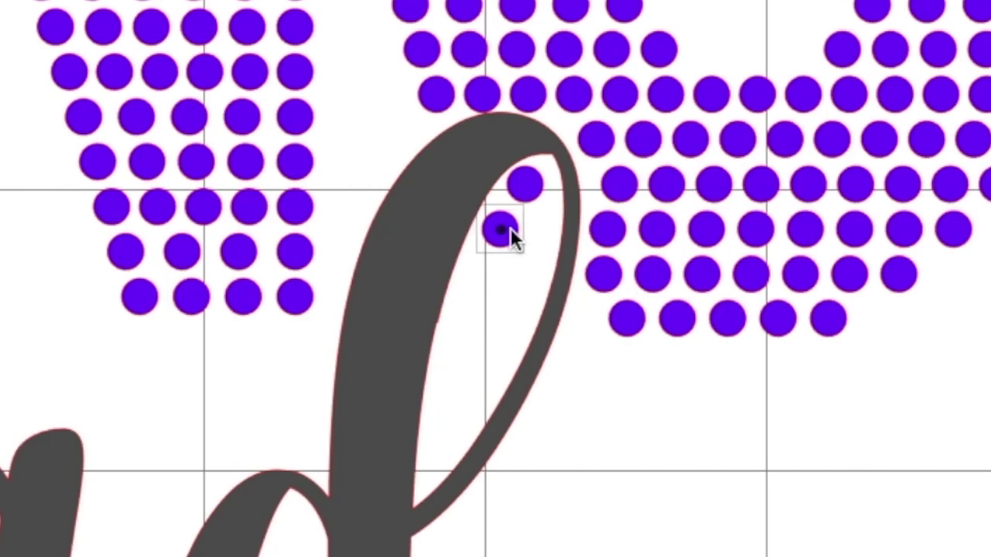
key("ctrl+d")
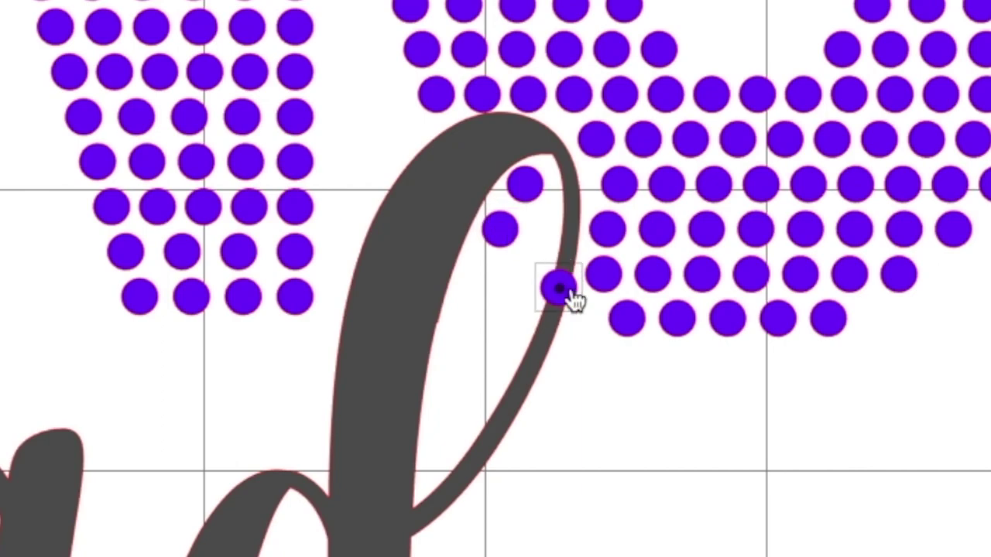
left_click_drag(560, 292, 540, 237)
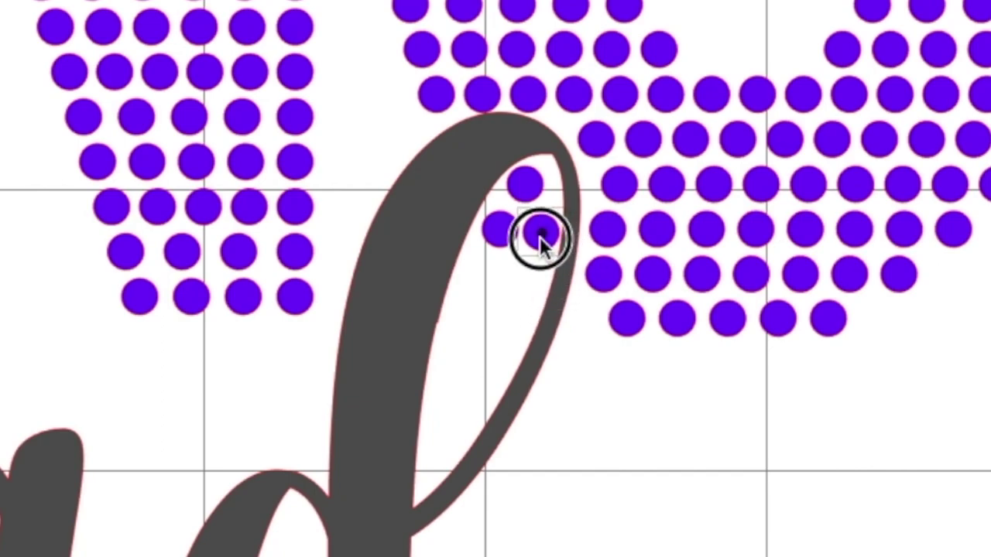
left_click(497, 236)
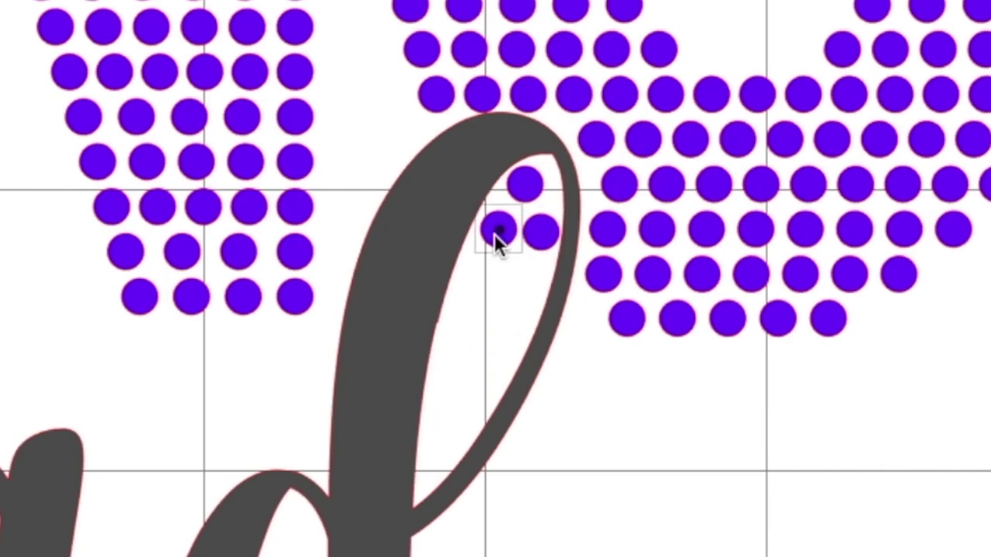
Select the two lower stones inside the d's loop and align them on a common vertical centre line
left_click(546, 234)
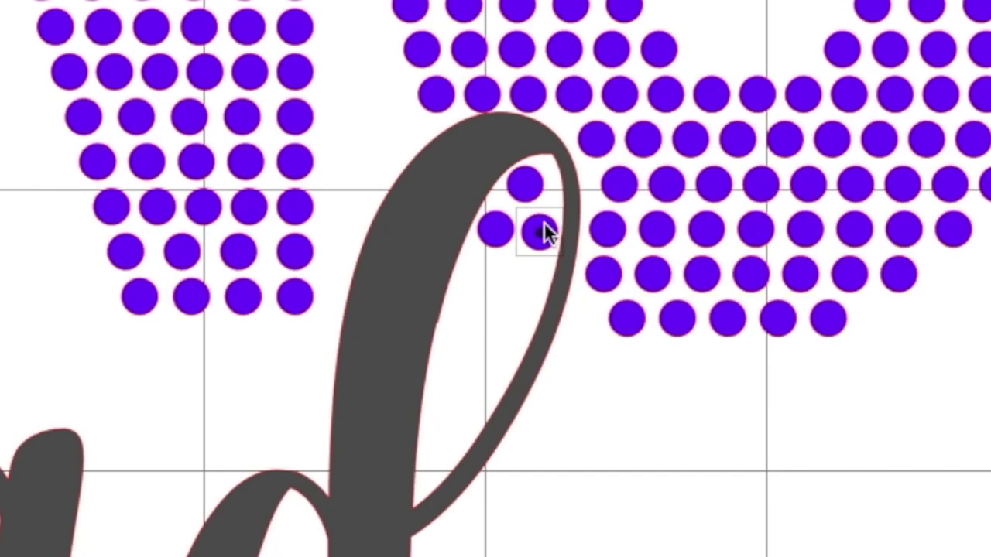
left_click(494, 230, "shift")
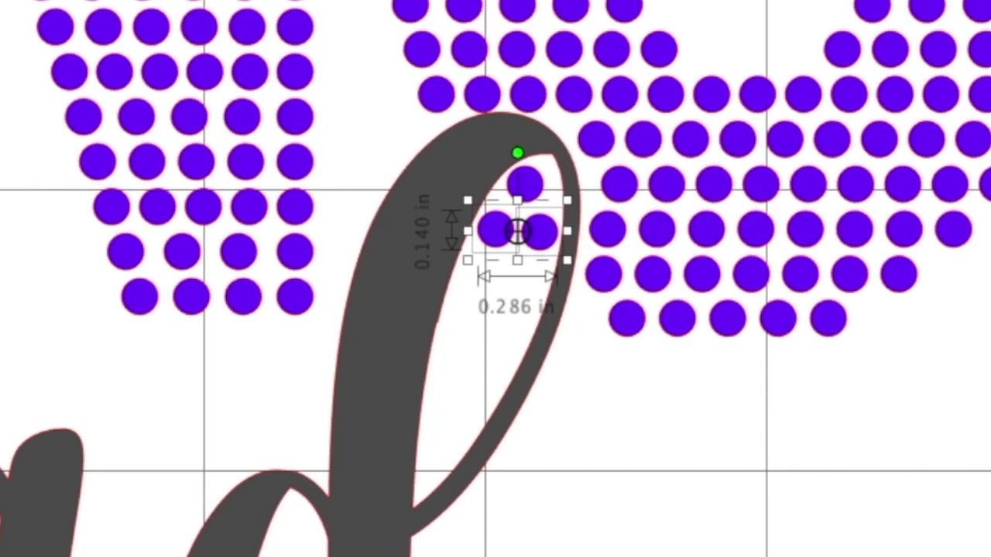
key("ctrl+shift+c")
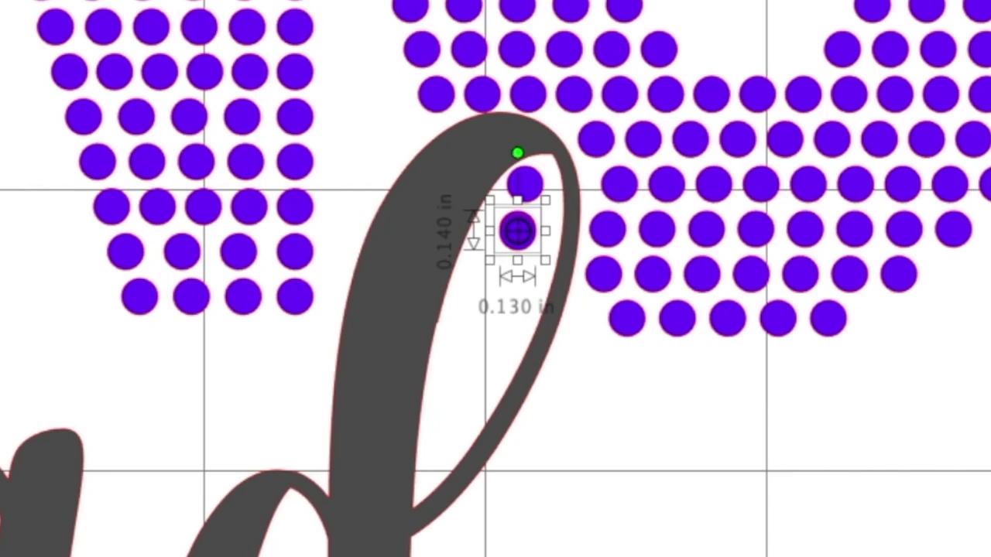
Undo the last alignment and align the two lower stones inside the d's loop on a common horizontal centre line
key("ctrl+z")
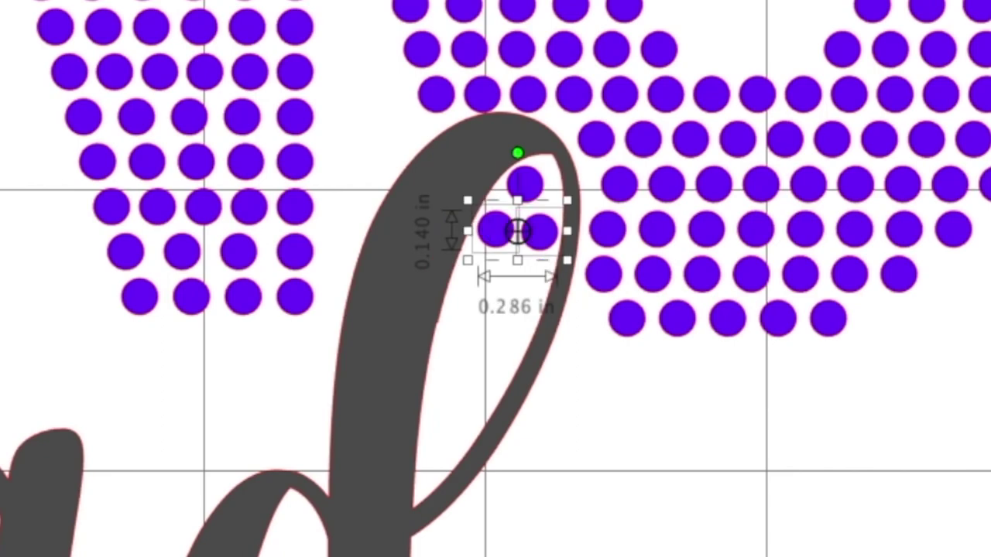
key("ctrl+shift+m")
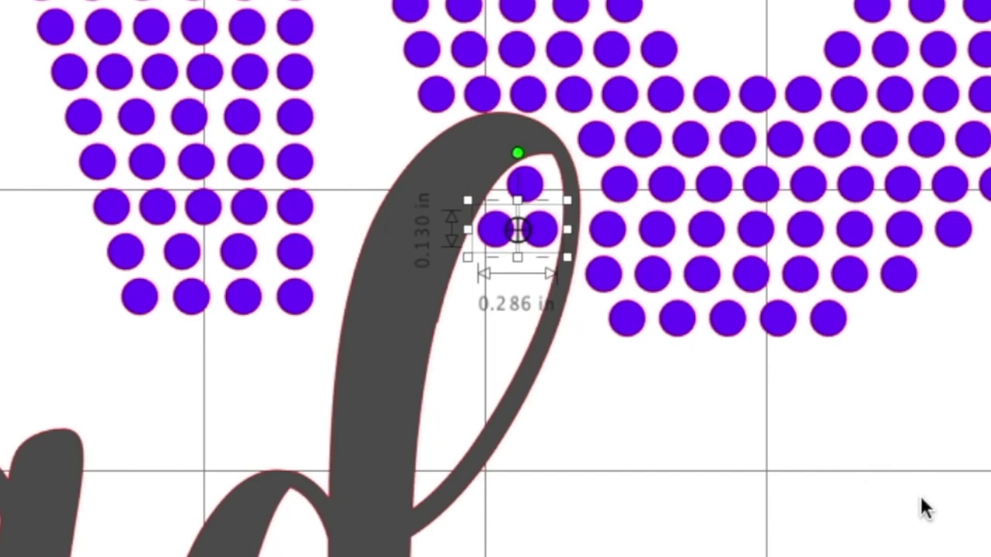
left_click(978, 541)
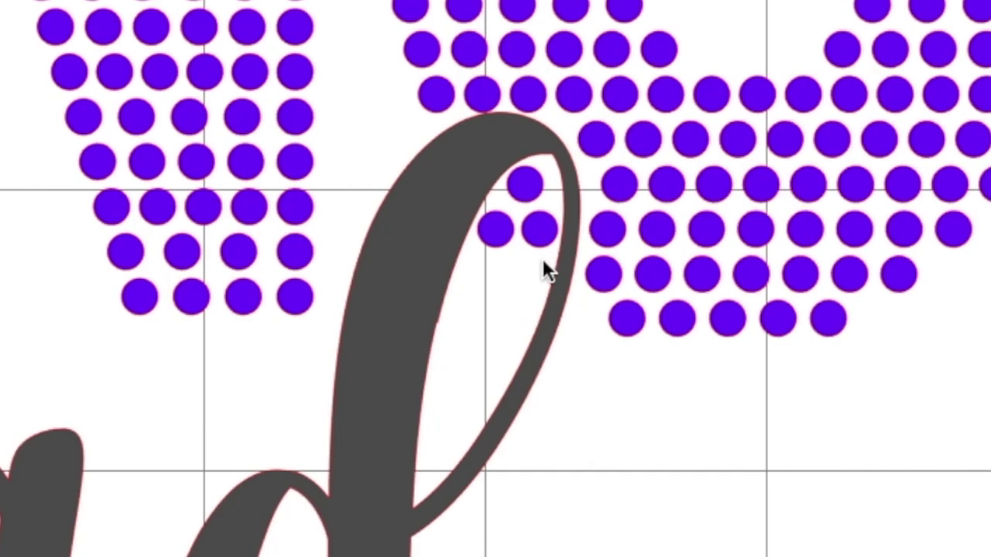
Place a duplicate stone centred beneath the lower pair of stones inside the d's loop
left_click(500, 233)
left_click(535, 270)
left_click(842, 406)
Shift the leftmost stone outside the d's loop in the G's fourth-lowest row left and space that row's stones evenly
left_click(618, 185)
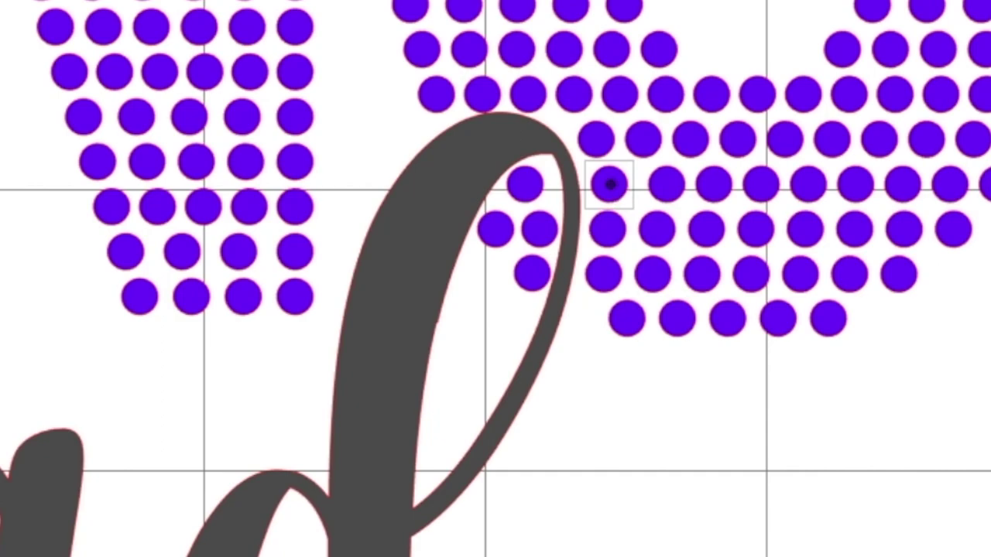
mouse_move(987, 184)
left_mouse_down()
mouse_move(607, 194)
mouse_move(620, 193)
left_mouse_up()
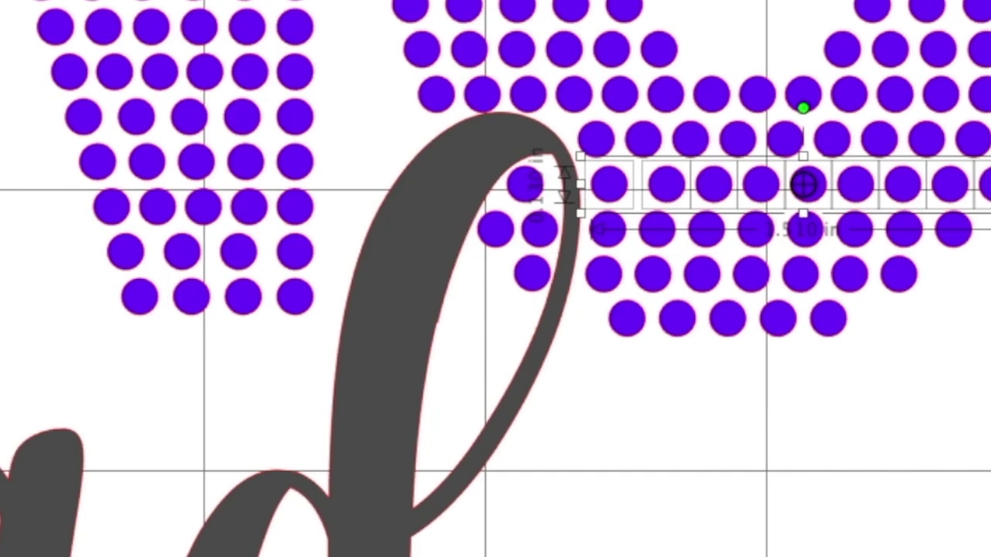
left_click(891, 517)
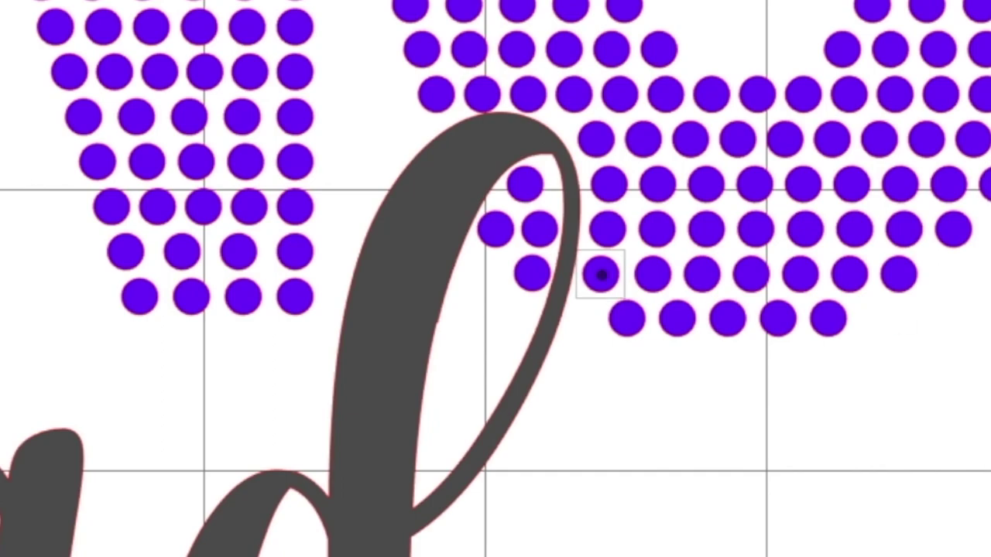
Shift the leftmost stone outside the d's loop in the G's second-lowest row left and space that row's seven stones evenly
left_click_drag(985, 270, 607, 284)
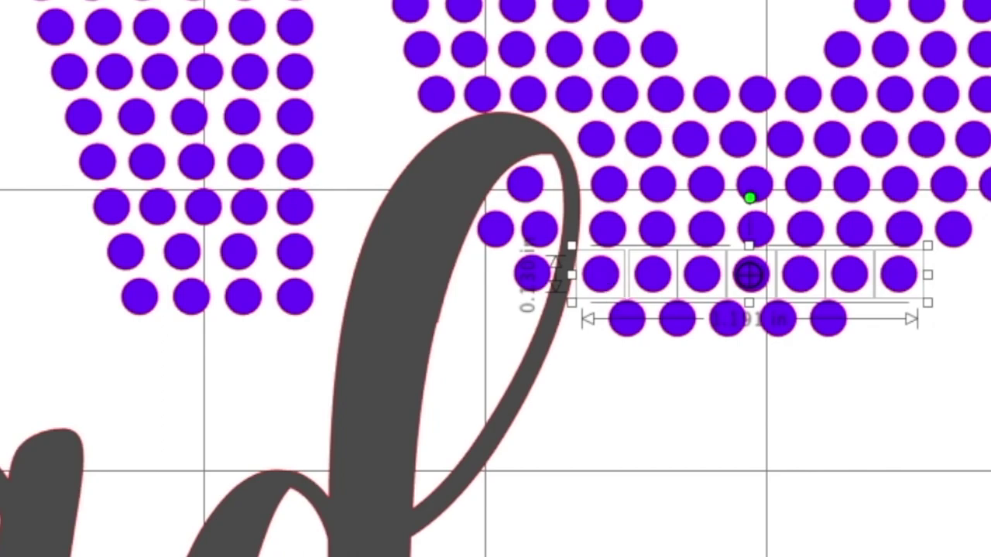
scroll(458, 138, "down", 2)
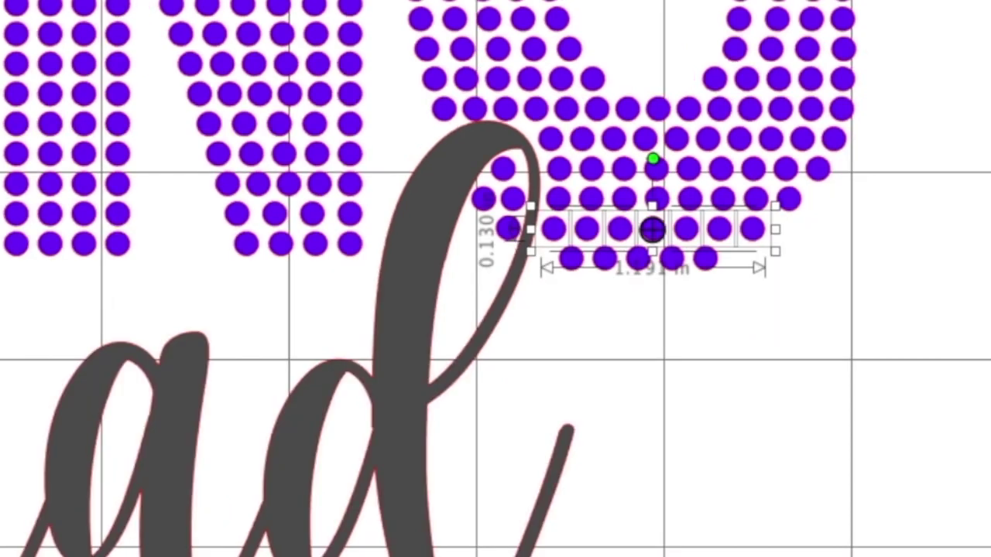
scroll(460, 139, "down", 2)
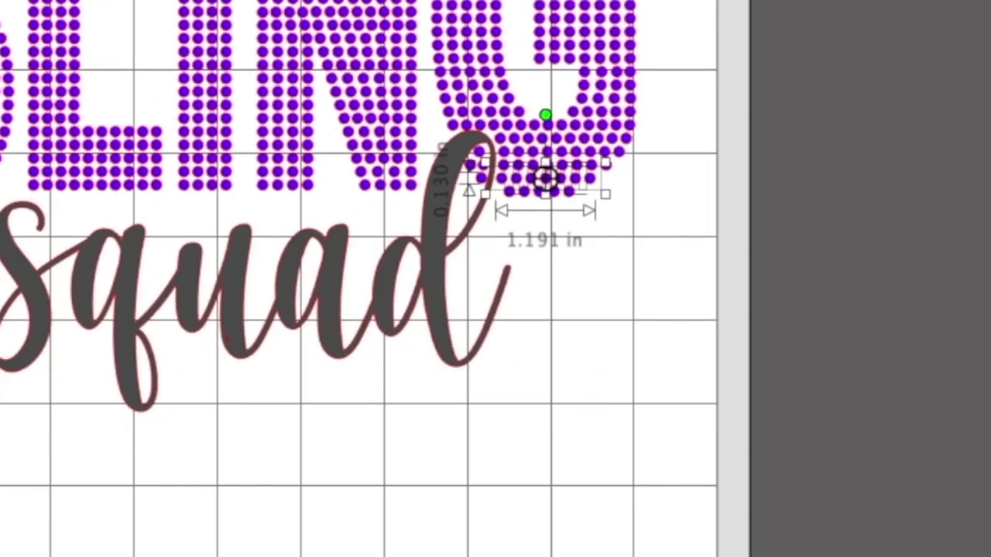
left_click(661, 446)
scroll(641, 389, "up", 2)
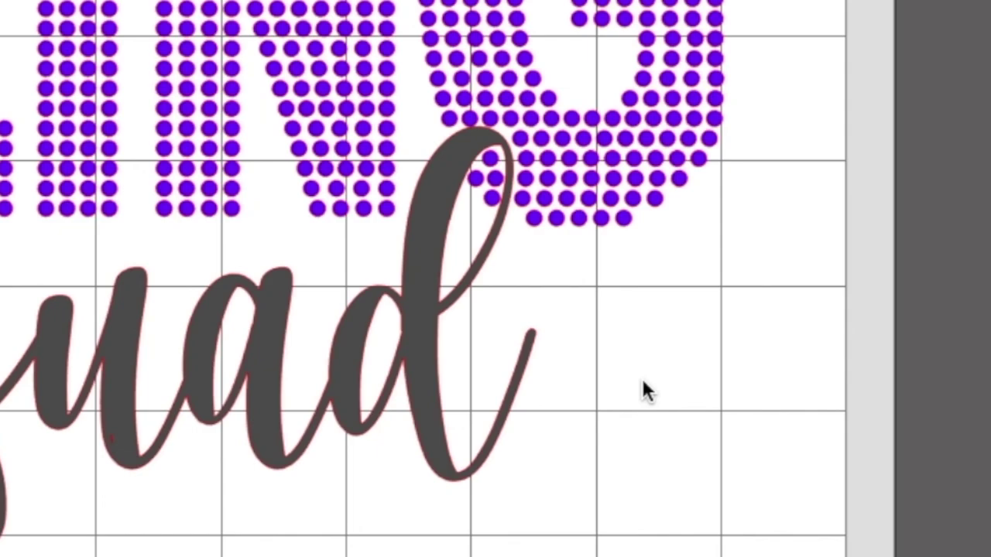
Move squad down clear of BLING and group all stones of the G into one letter
left_click_drag(424, 364, 397, 551)
left_click_drag(133, 526, 133, 556)
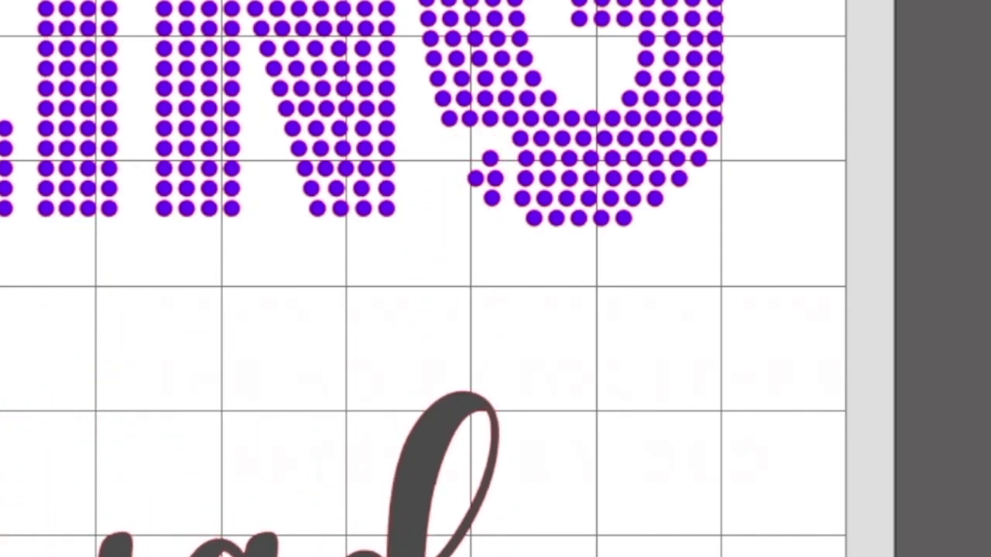
left_click_drag(427, 1, 741, 305)
Select all the BLING letters, including the edited G, and group them into one object
left_click(5, 148)
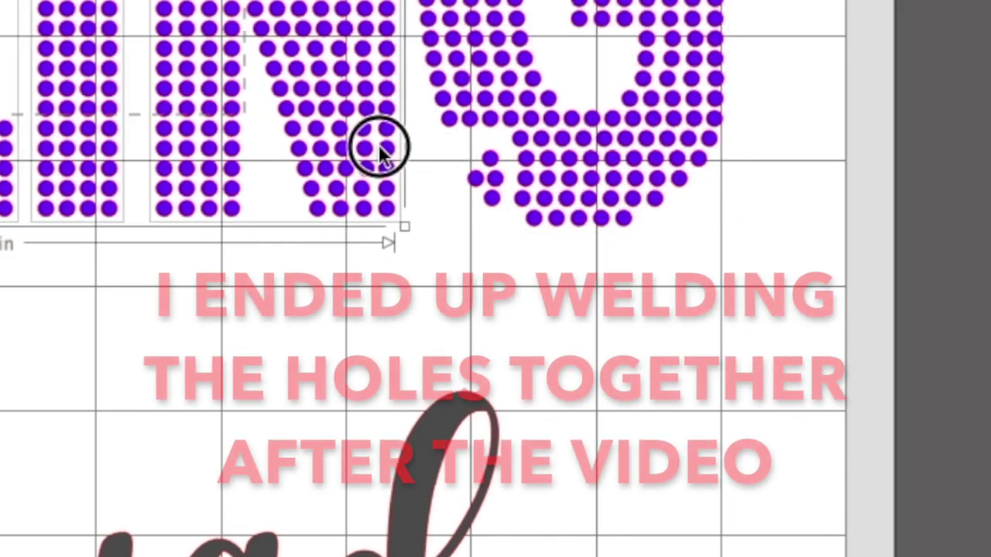
left_click(379, 146, "shift")
left_click(573, 178, "shift")
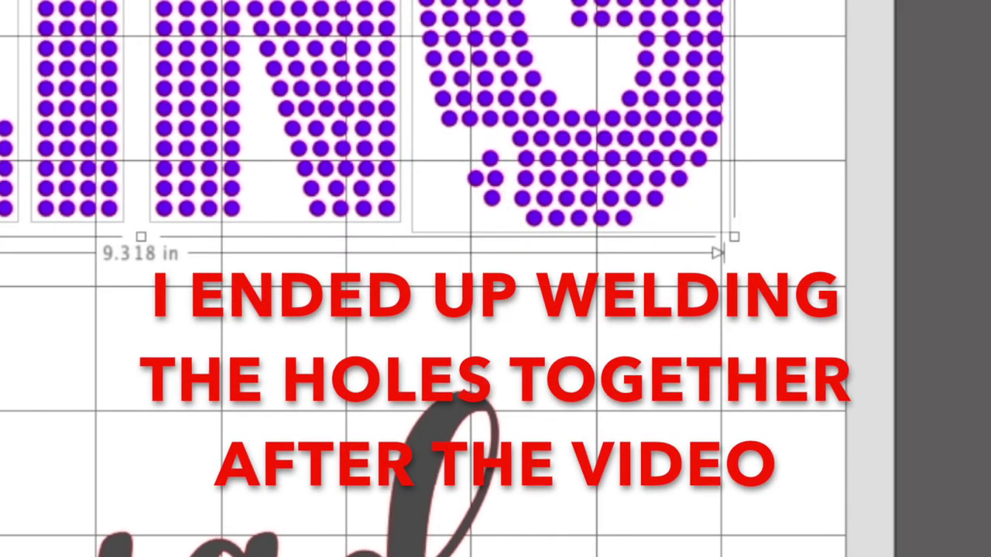
key("super+g")
Move squad back up so the d's loop overlaps the gap in the G and frames the three loose stones
left_click_drag(405, 556, 412, 517)
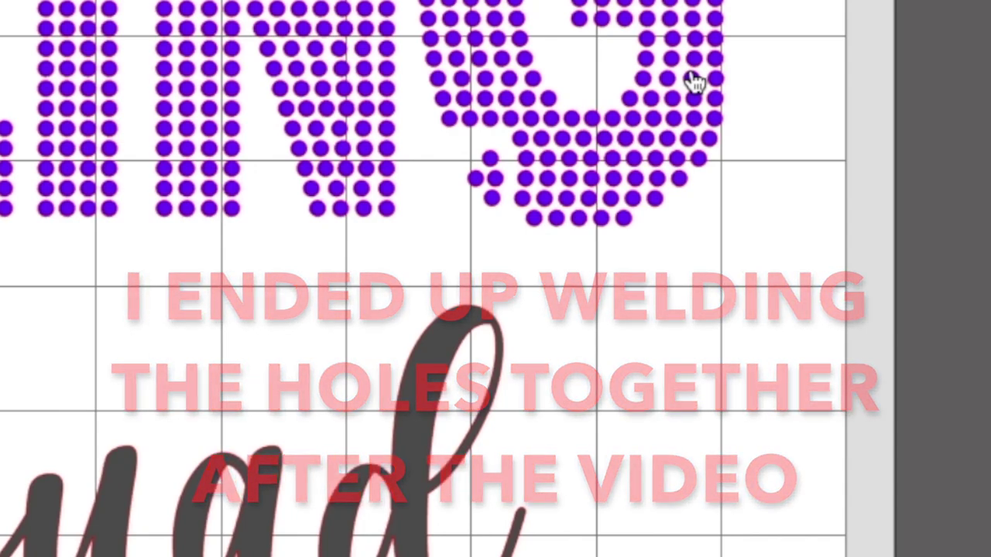
left_click_drag(401, 556, 409, 395)
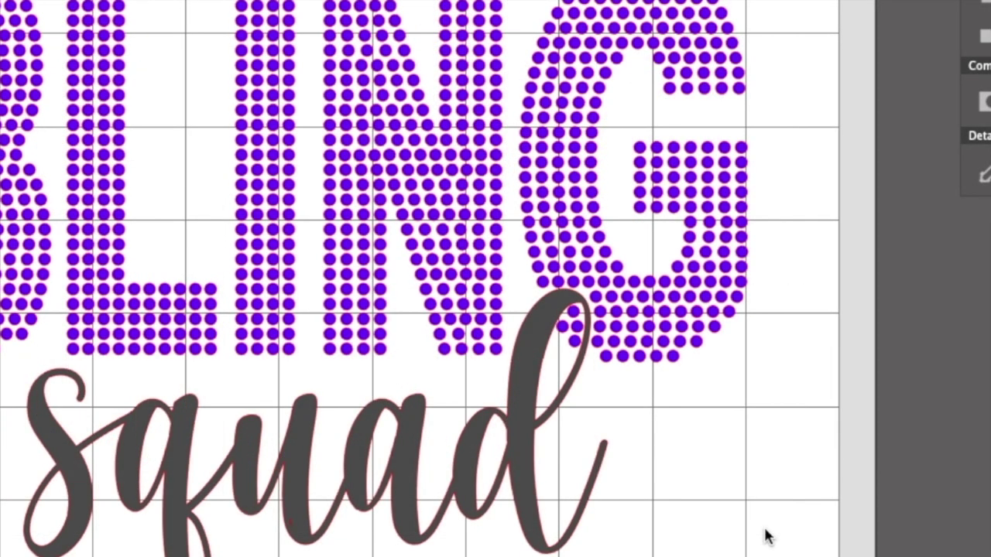
key("super+minus")
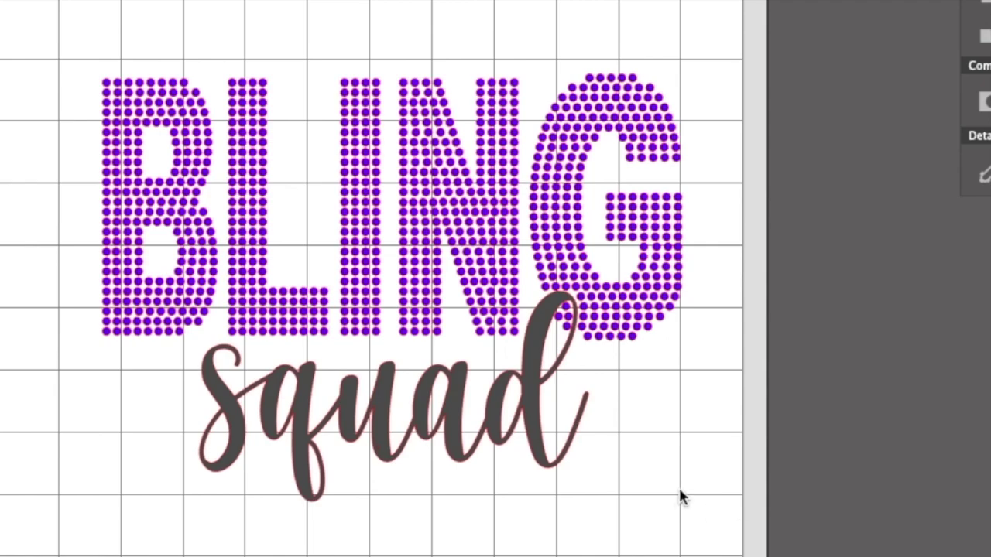
Select the whole design, save it under the name BlingSquad9.318x6.875 and choose the file format
left_click_drag(28, 7, 714, 513)
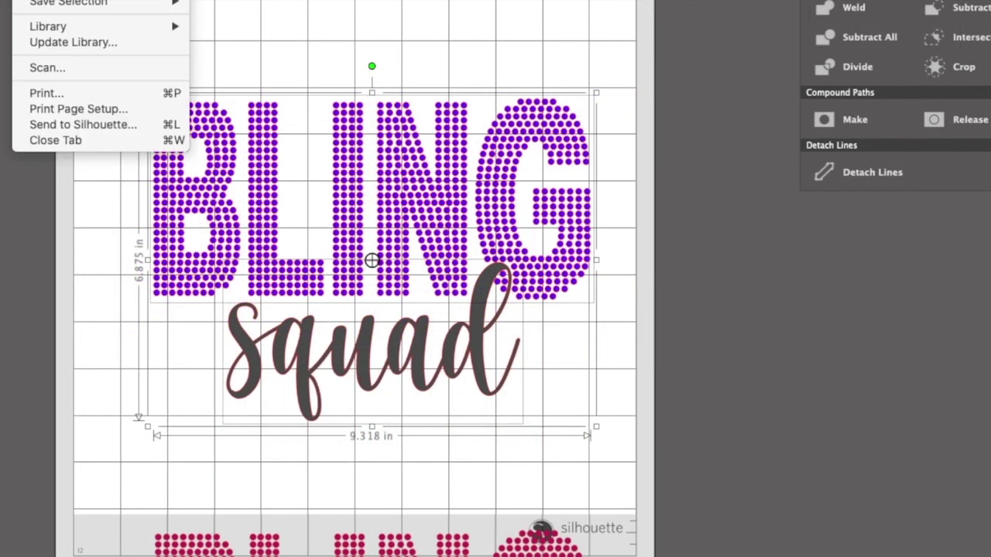
mouse_move(78, 3)
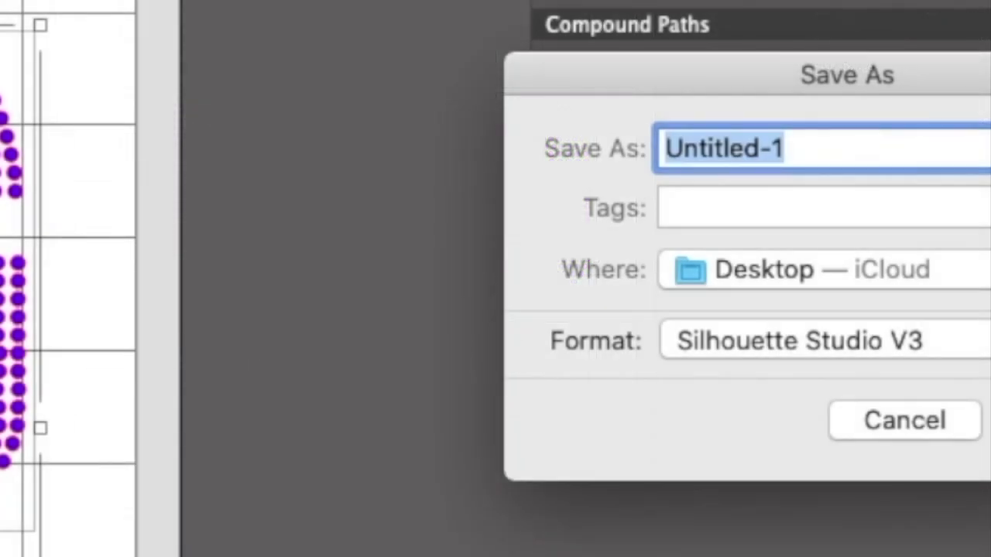
type("BlingSquad")
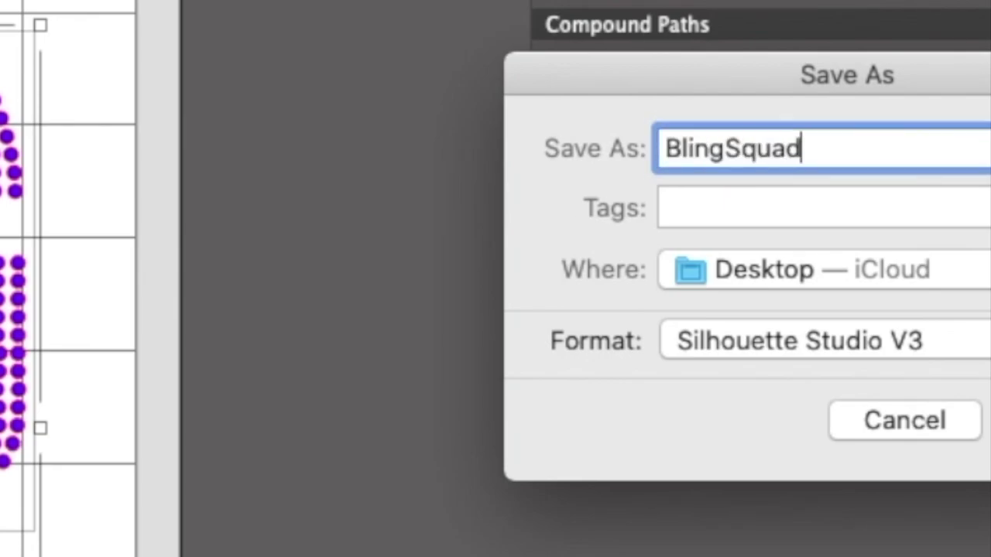
type("9.318x")
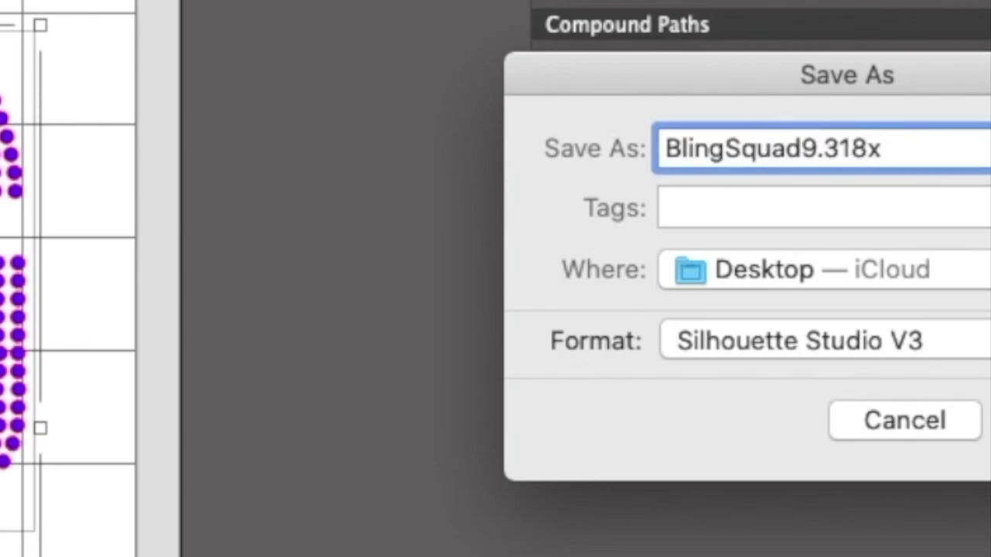
type("6.875")
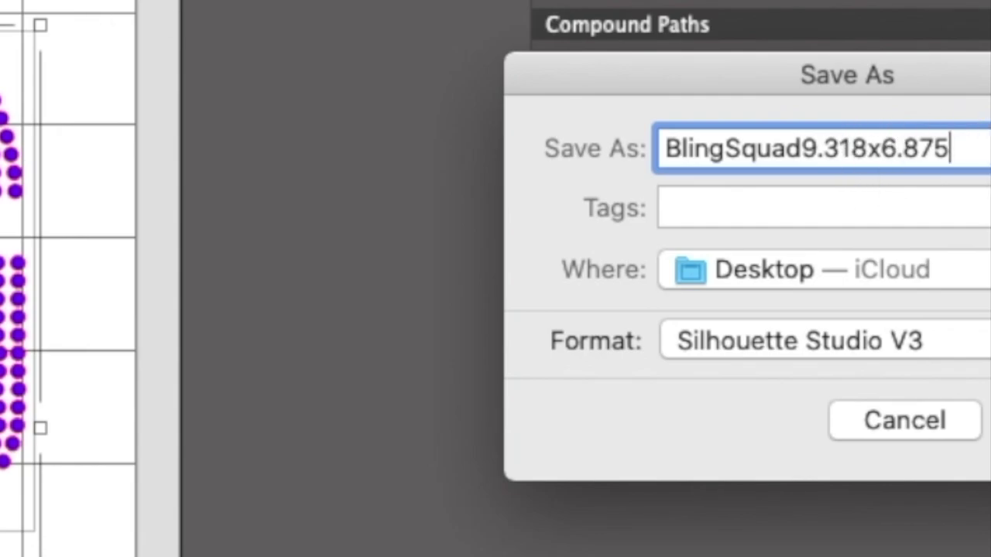
left_click(824, 341)
left_click(703, 412)
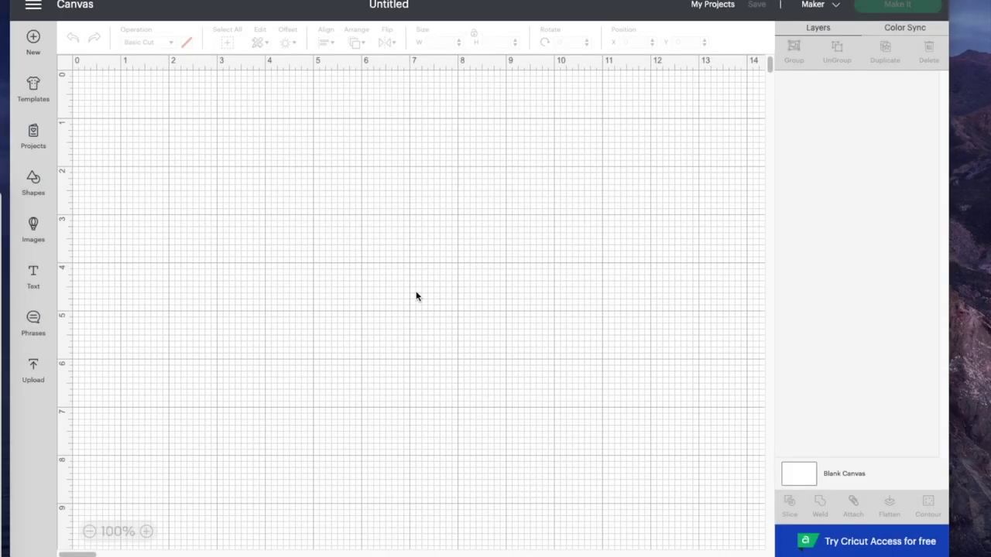
Switch to Cricut Design Space, upload Template9.316x6.875Welded.svg as a cut image and add it to the canvas
left_click(217, 146)
left_click(34, 369)
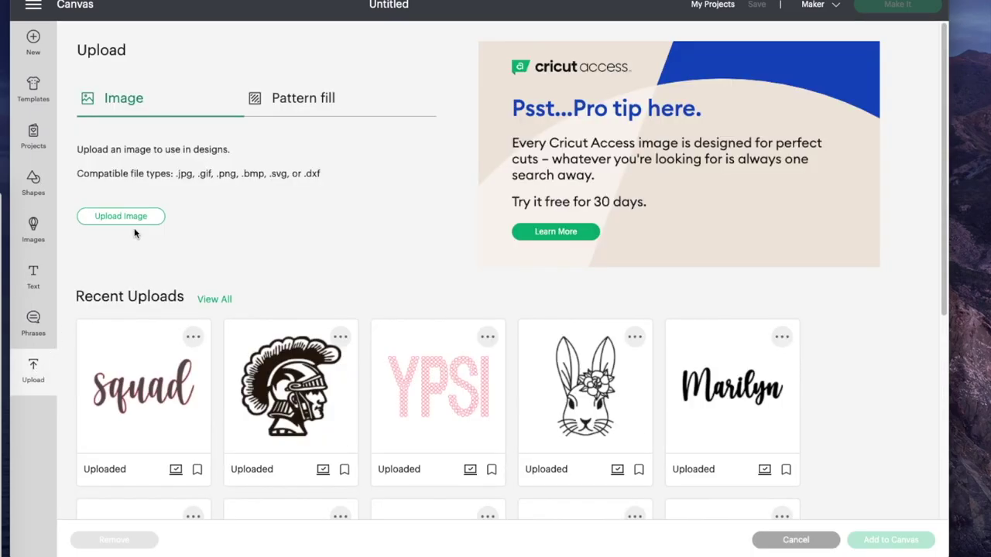
left_click(132, 217)
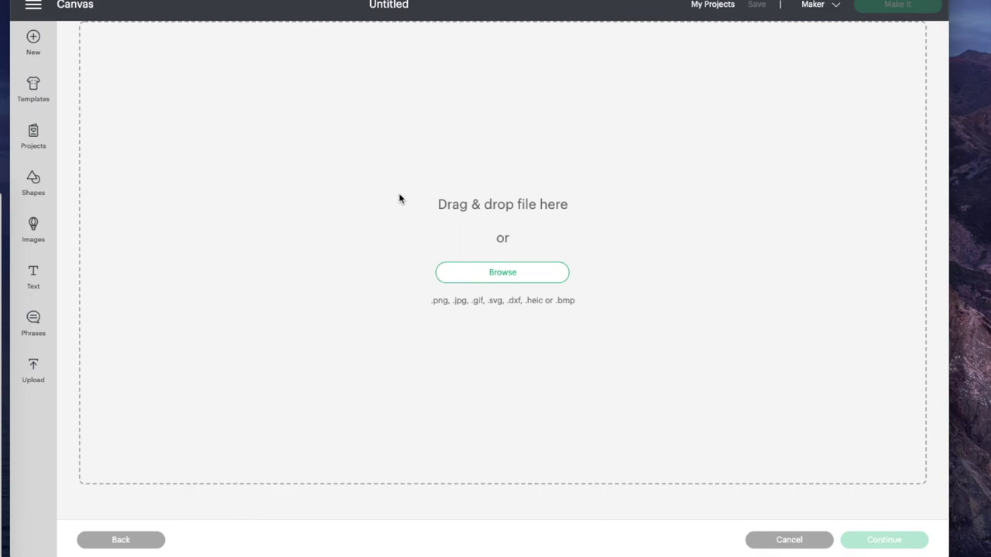
left_click(504, 273)
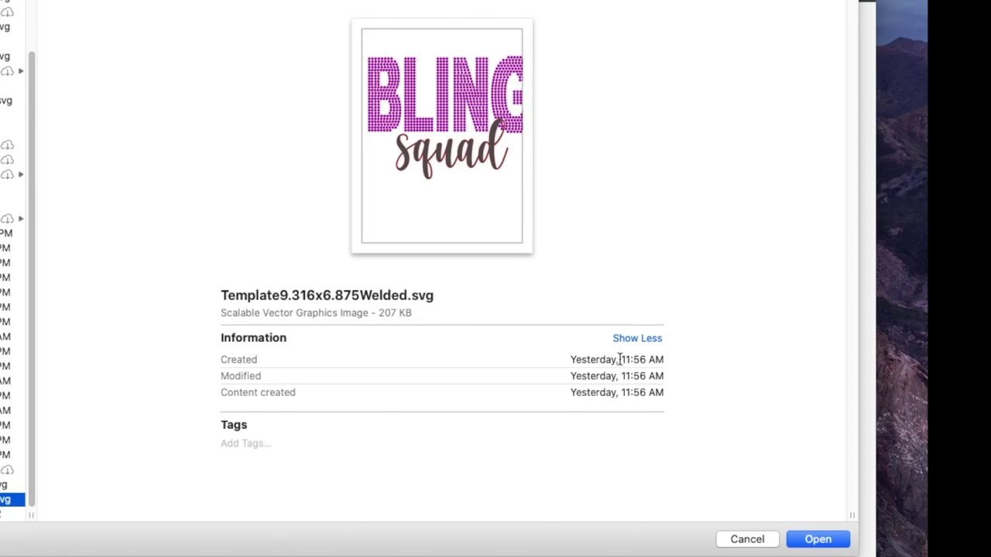
left_click(818, 540)
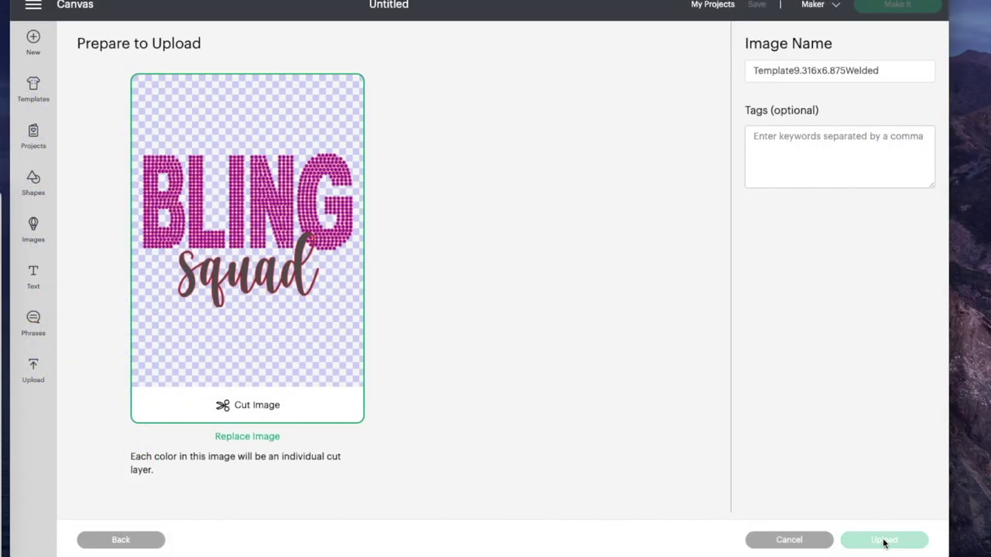
left_click(885, 540)
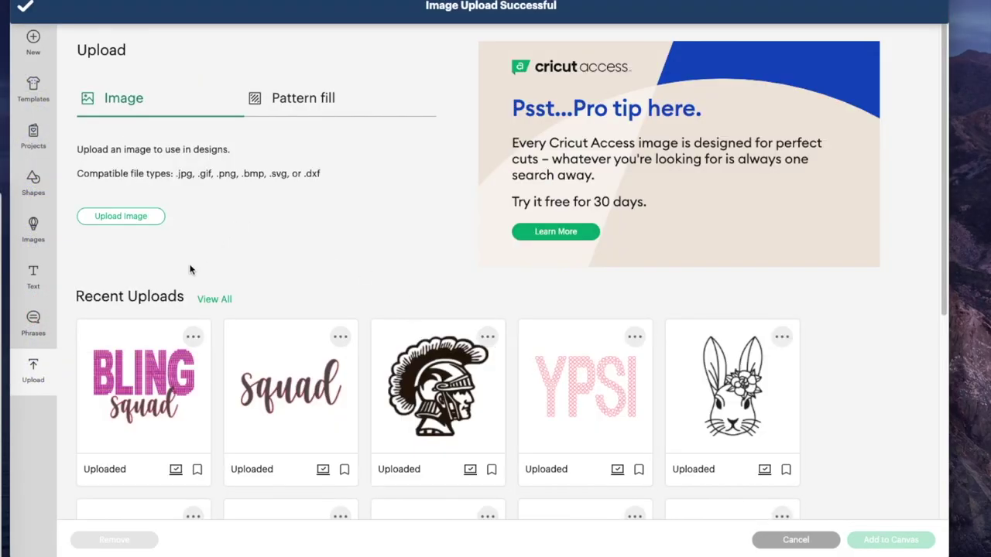
left_click(155, 373)
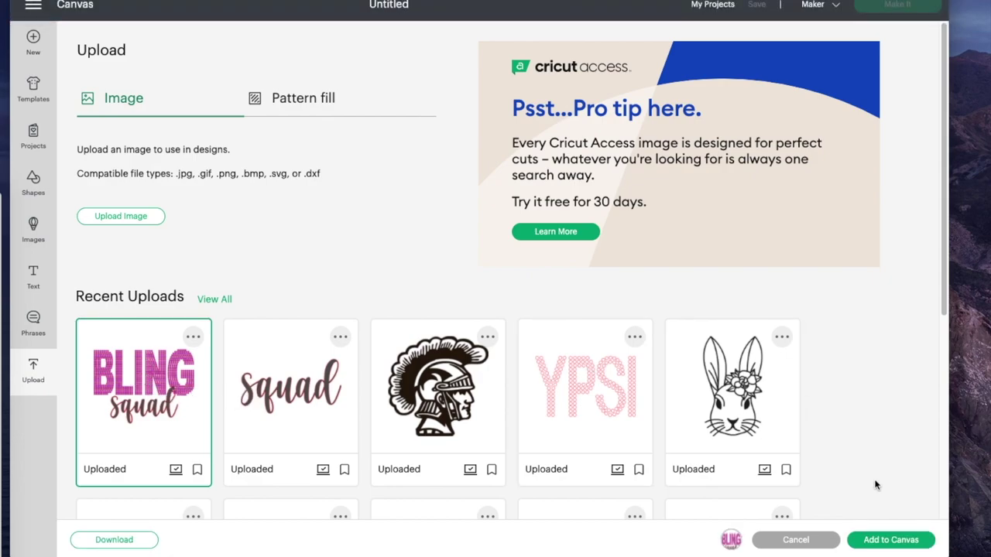
left_click(892, 541)
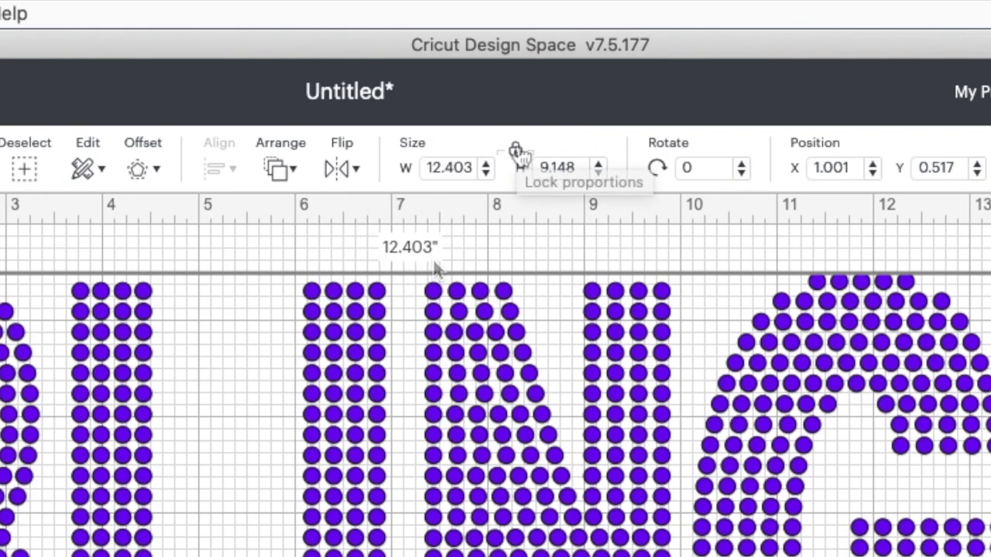
Set the uploaded BLING squad design's width to 9.316 inches with its proportions locked
left_click(474, 171)
key("BackSpace")
key("BackSpace")
key("BackSpace")
key("BackSpace")
key("BackSpace")
key("BackSpace")
type("9.316")
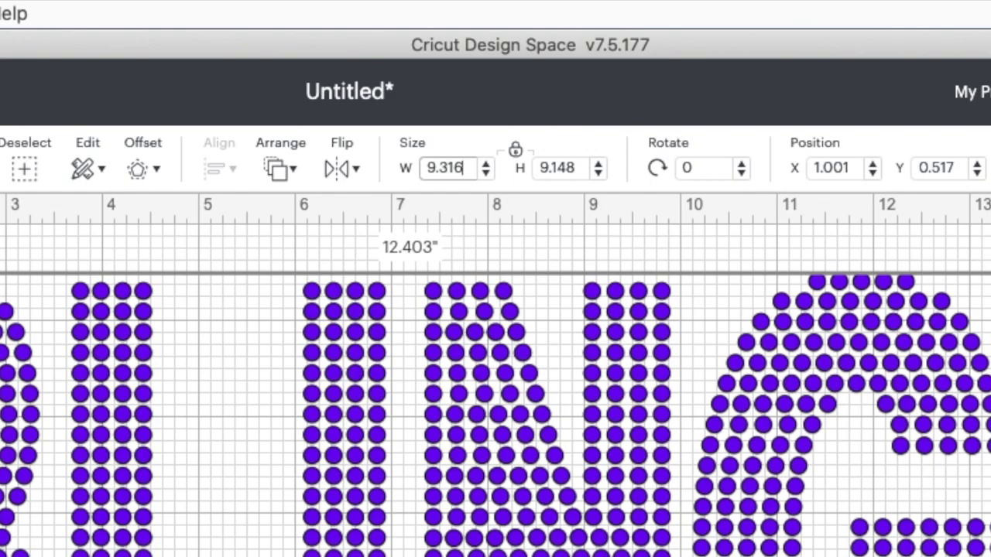
key("Return")
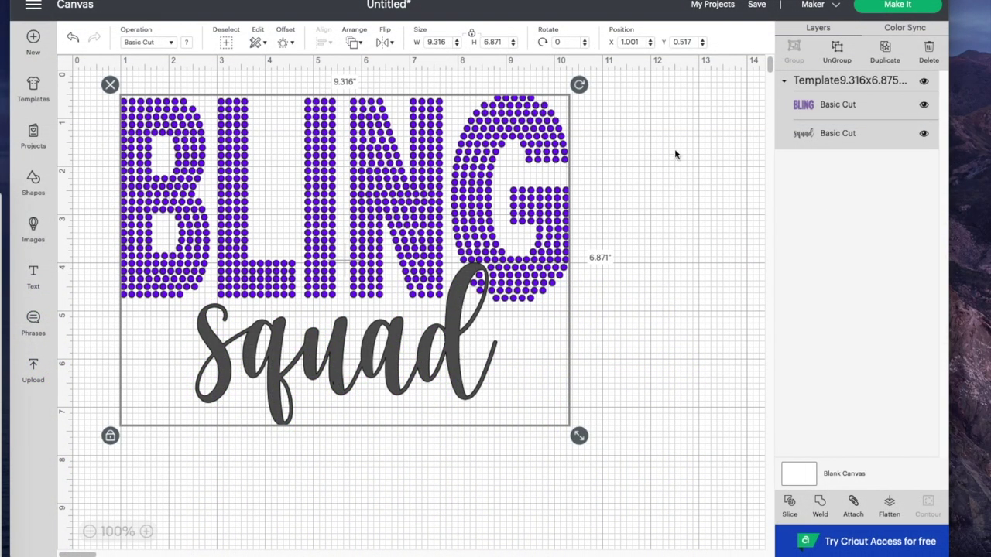
Ungroup the design to separate squad below BLING, and flip squad horizontally
left_click(837, 48)
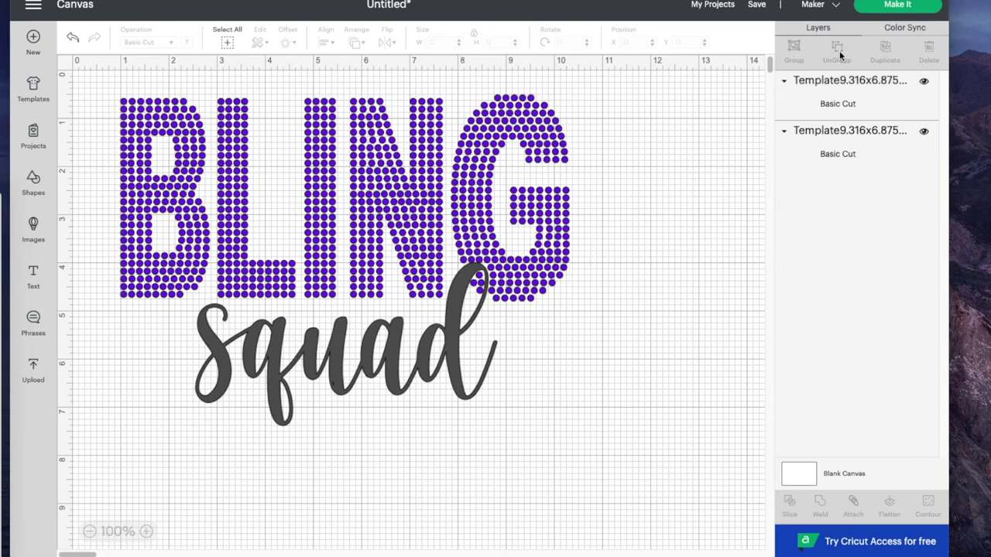
left_click_drag(395, 369, 387, 441)
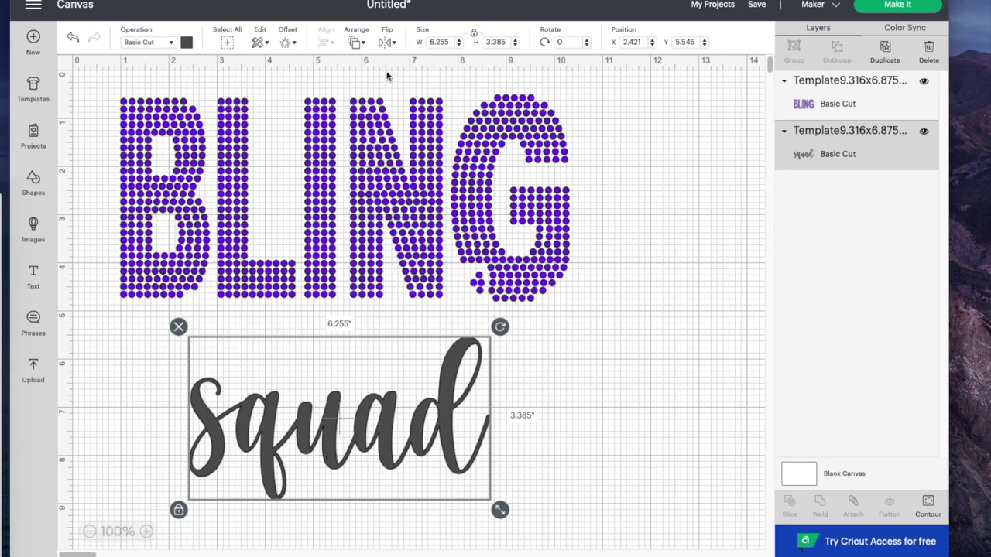
left_click(389, 43)
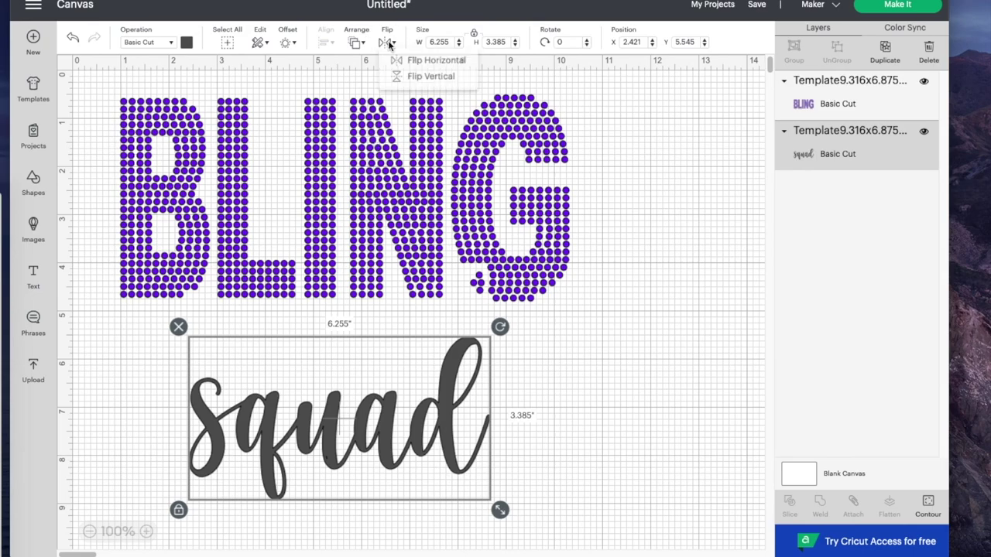
left_click(438, 62)
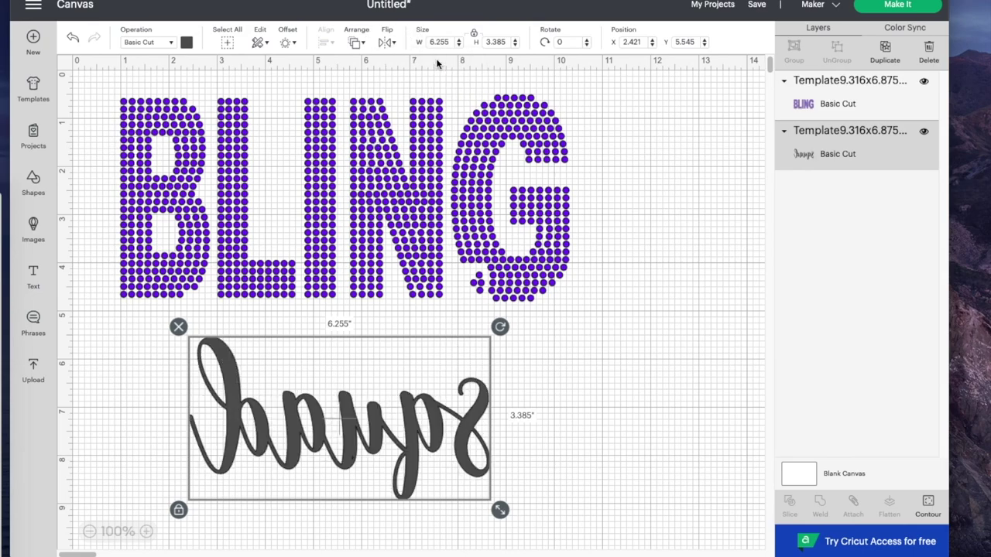